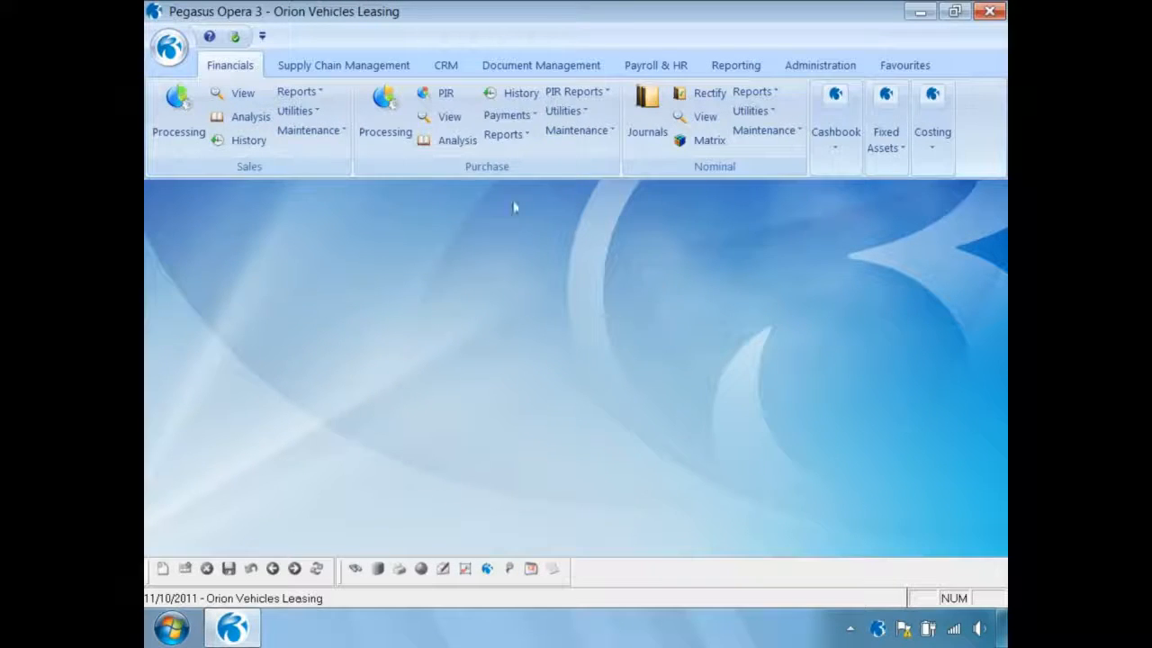
# - Create a landed cost group in stock maintenance with code F100 and description Freight
pyautogui.click(354, 69)
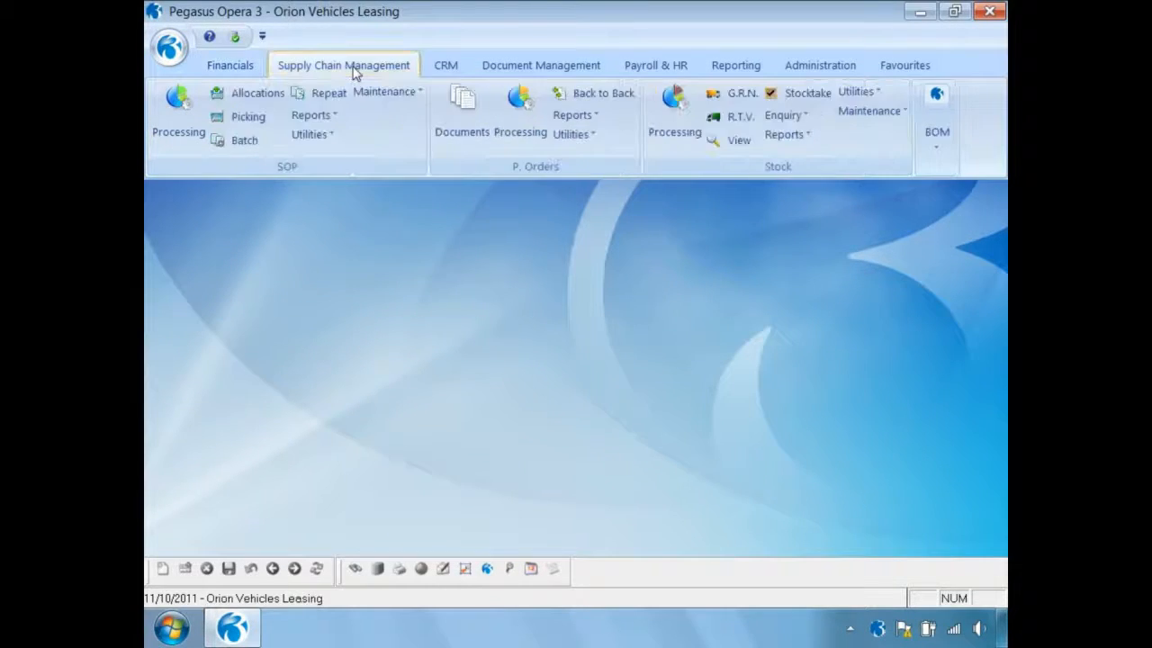
pyautogui.click(873, 112)
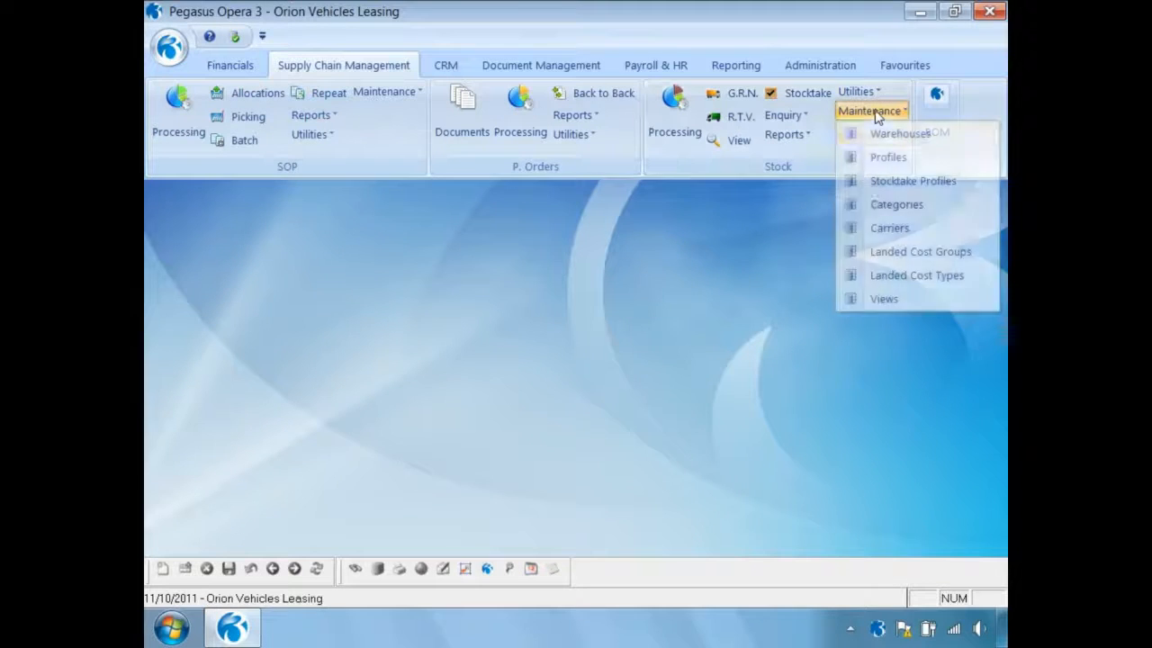
pyautogui.click(910, 257)
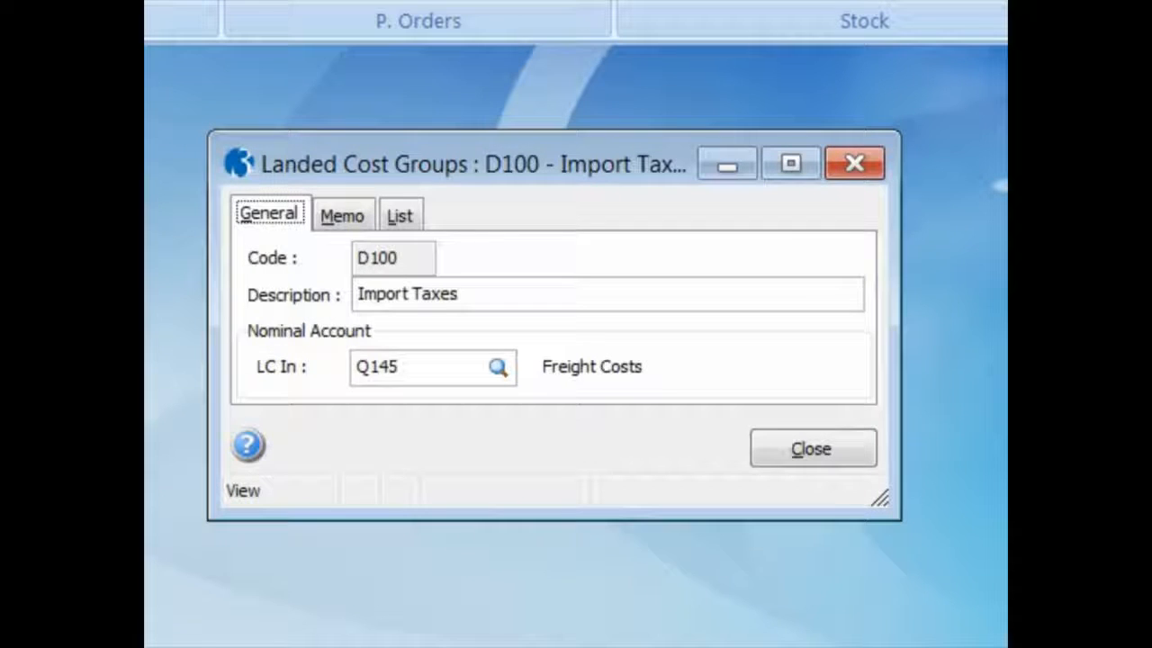
pyautogui.hotkey('ctrl', 'n')
pyautogui.write('F100')
pyautogui.press('Tab')
pyautogui.write('Freight')
pyautogui.press('Tab')
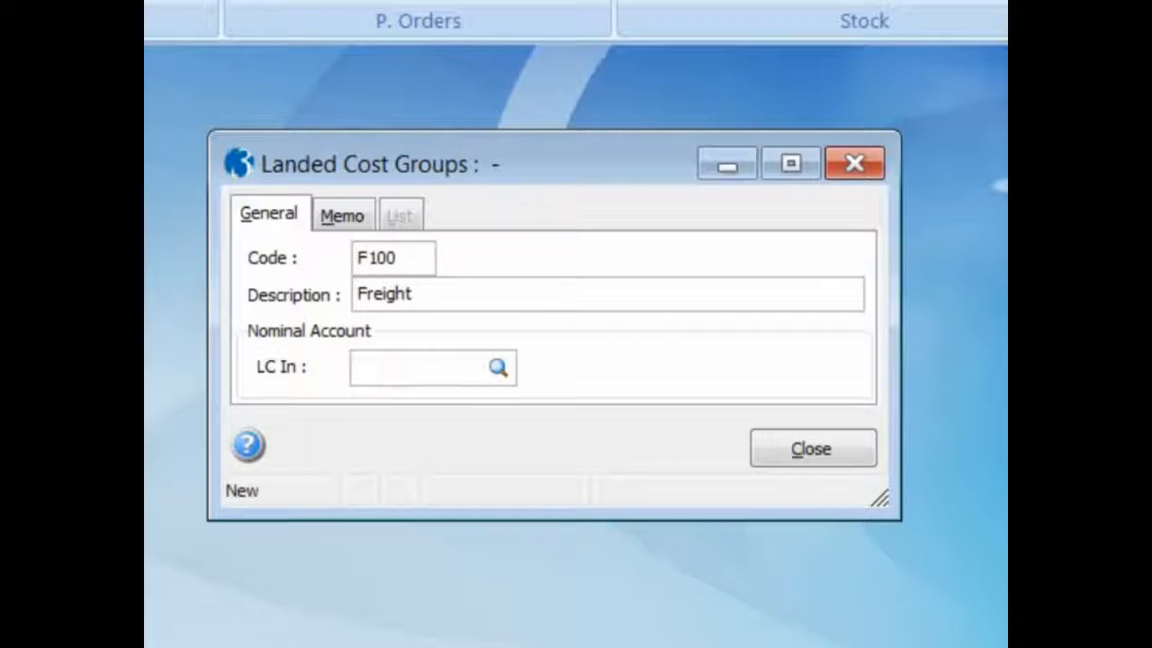
# - Assign nominal account Q145 Freight Costs to the new group, save it, and check the list of landed cost groups
pyautogui.write('Q')
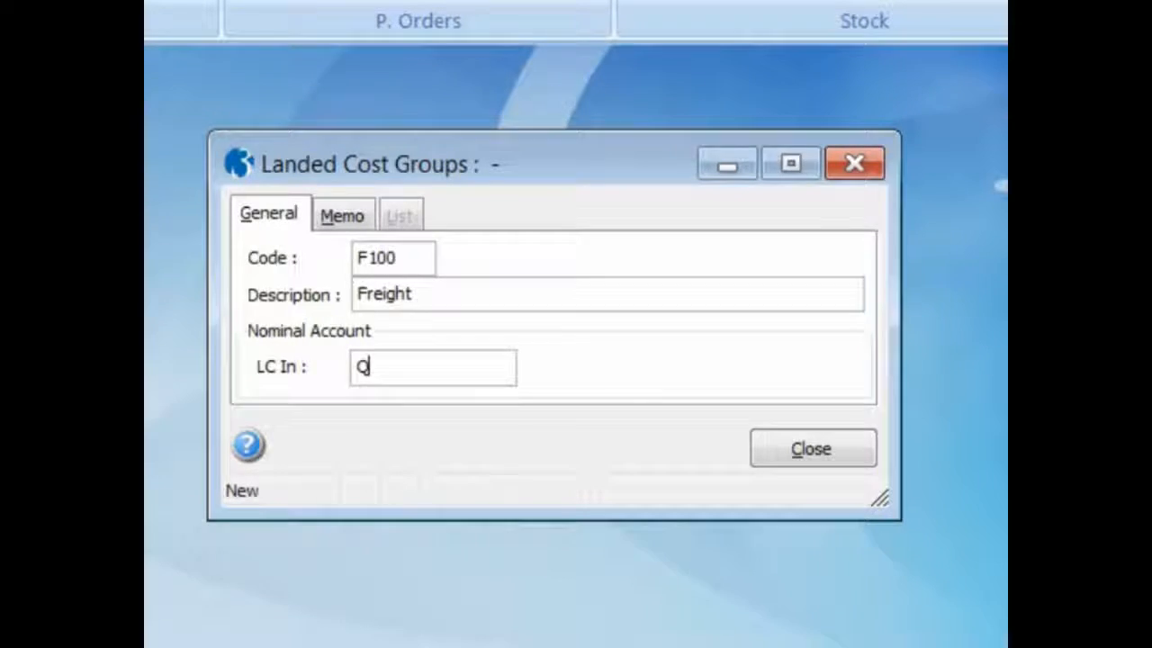
pyautogui.press('Tab')
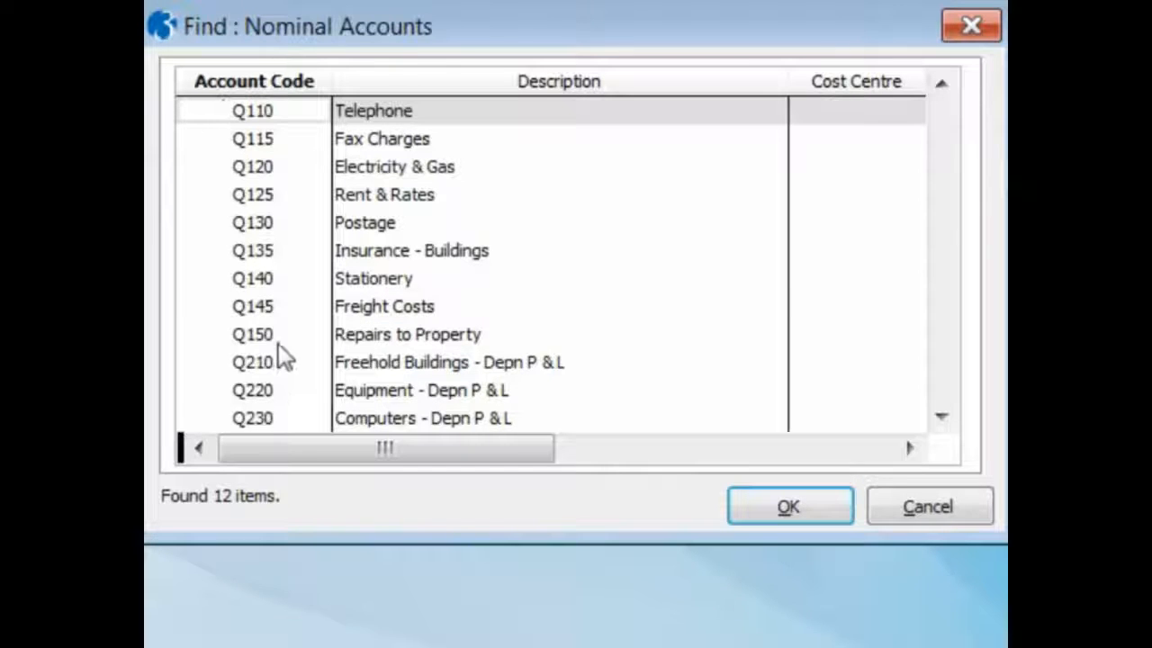
pyautogui.click(277, 308)
pyautogui.click(758, 511)
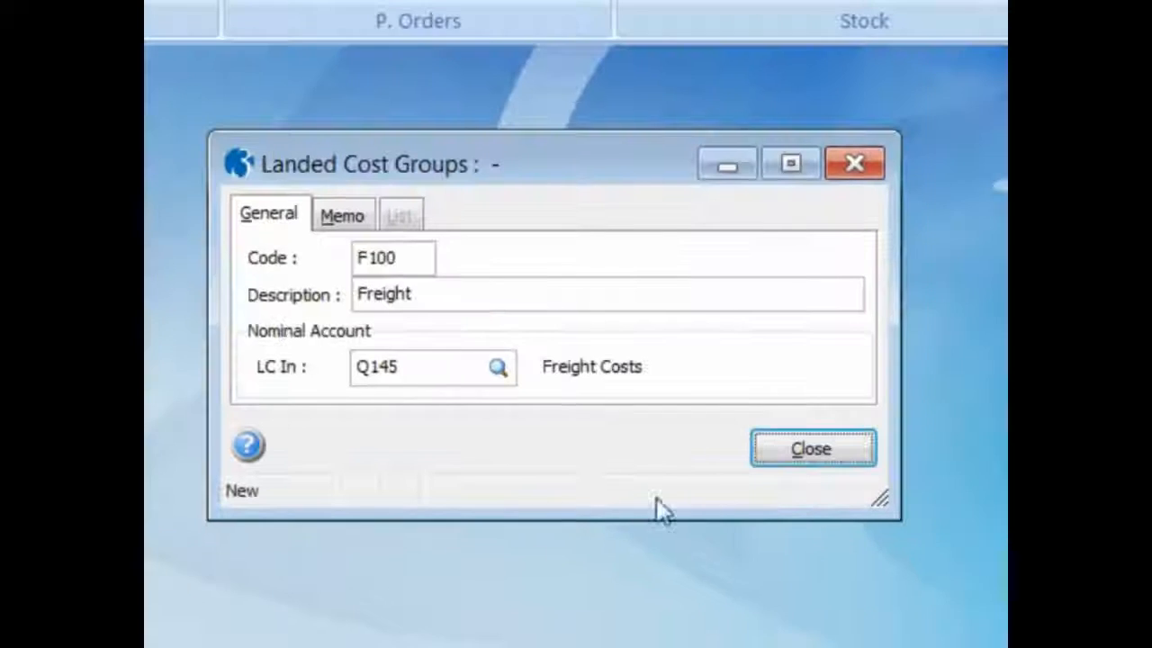
pyautogui.hotkey('ctrl', 's')
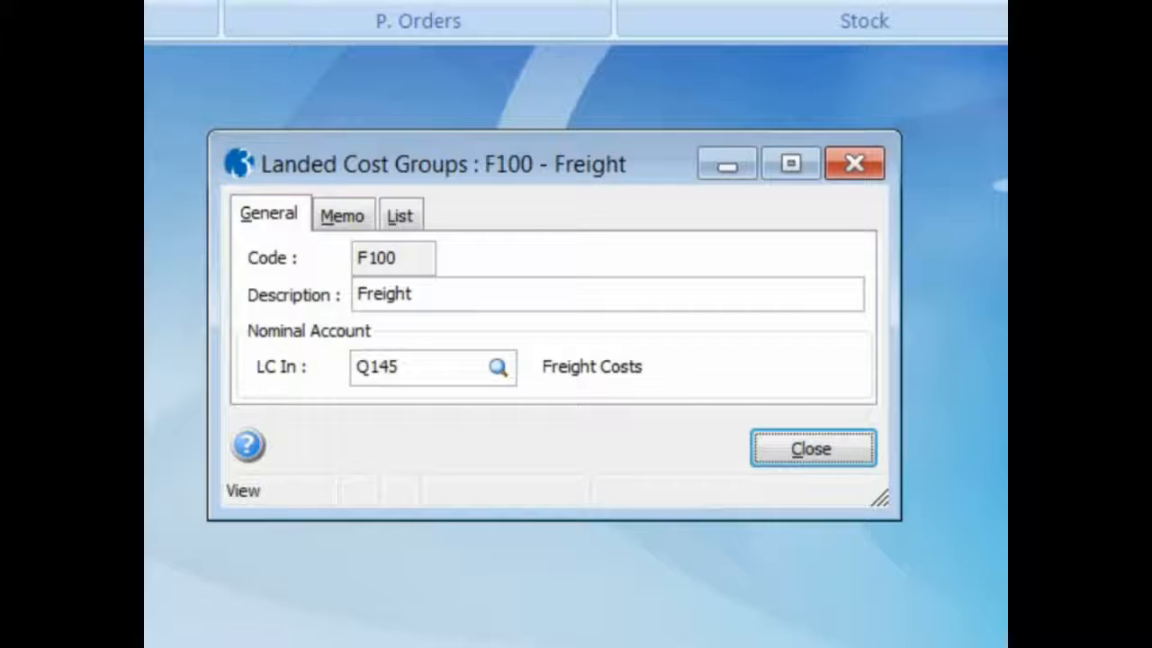
pyautogui.click(411, 215)
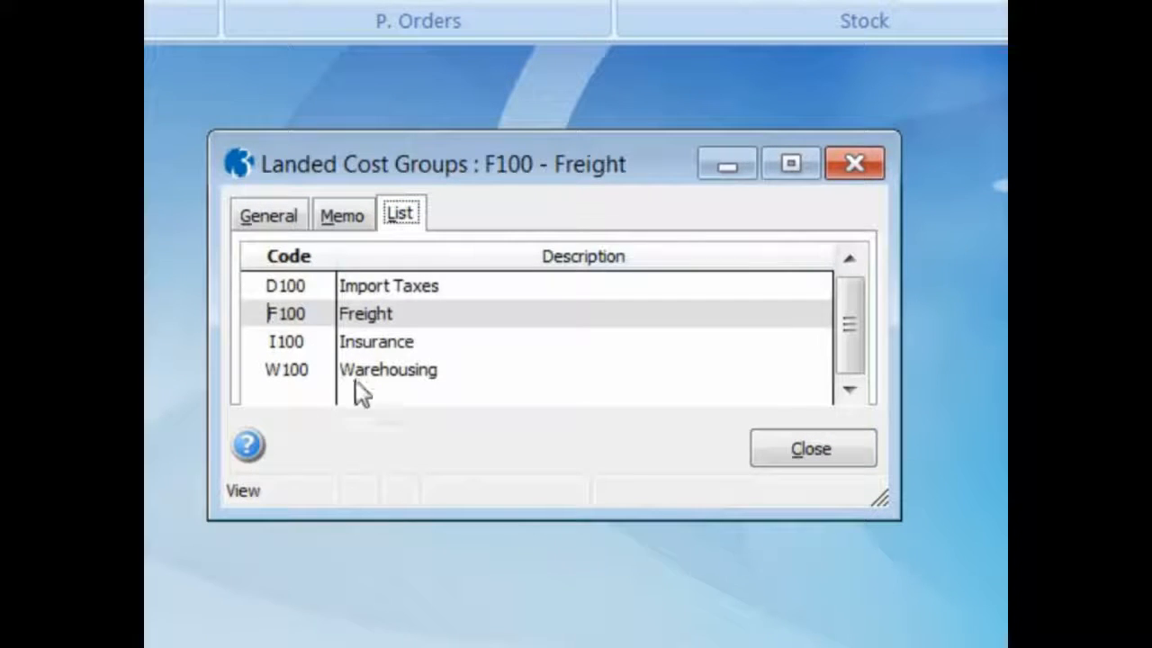
pyautogui.click(767, 459)
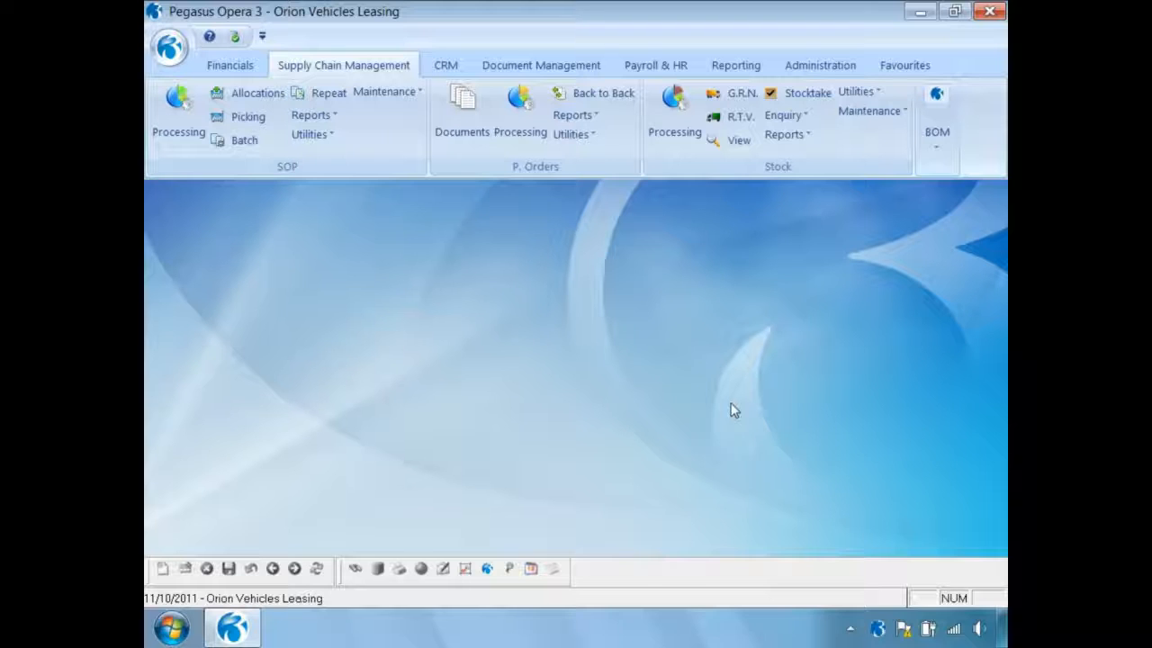
# - Create a landed cost type with code T001 and description Sea Transport, assigned to the Freight group F100
pyautogui.click(869, 110)
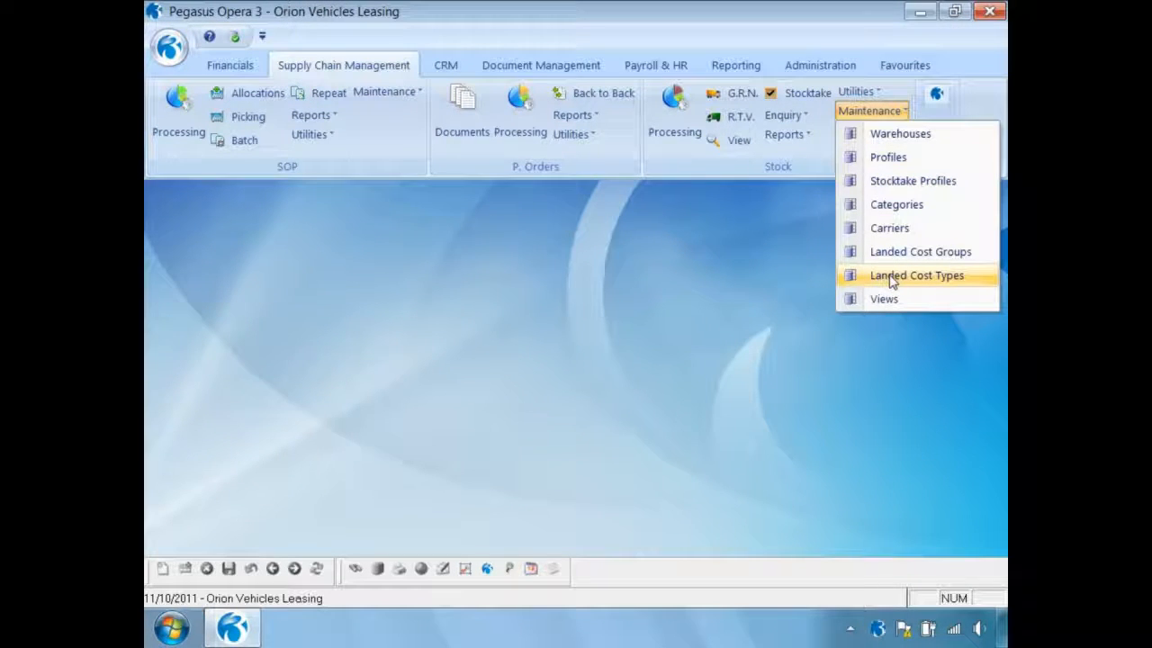
pyautogui.click(891, 276)
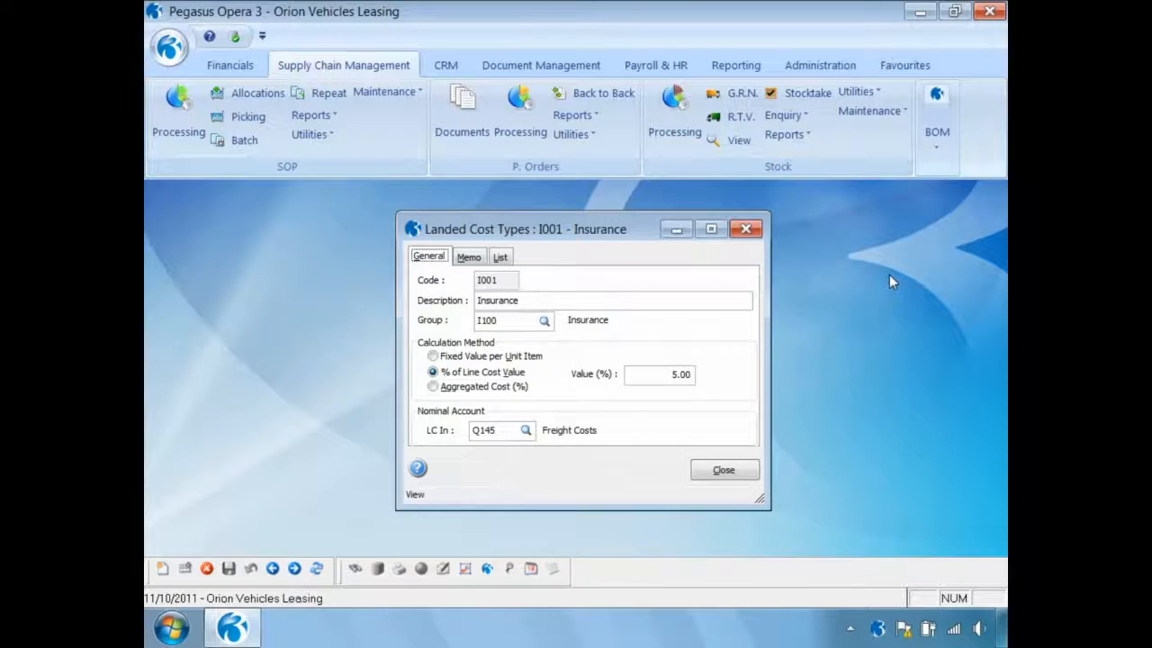
pyautogui.click(163, 569)
pyautogui.write('T001')
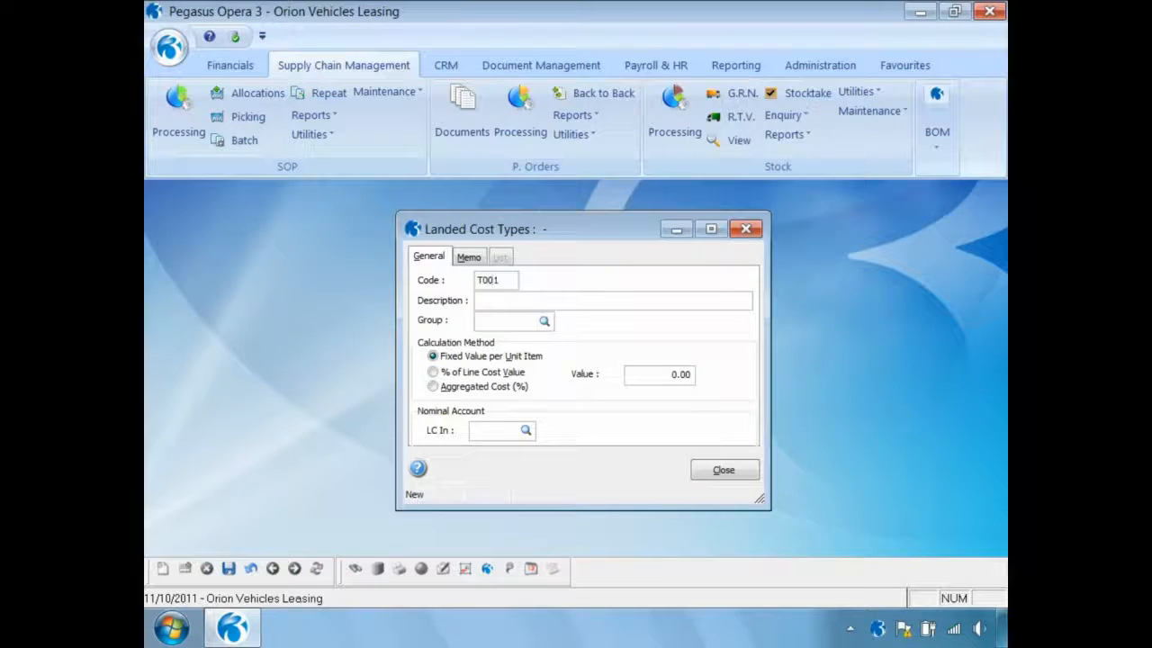
pyautogui.press('Tab')
pyautogui.write('Sea Transport')
pyautogui.press('Tab')
pyautogui.press('Tab')
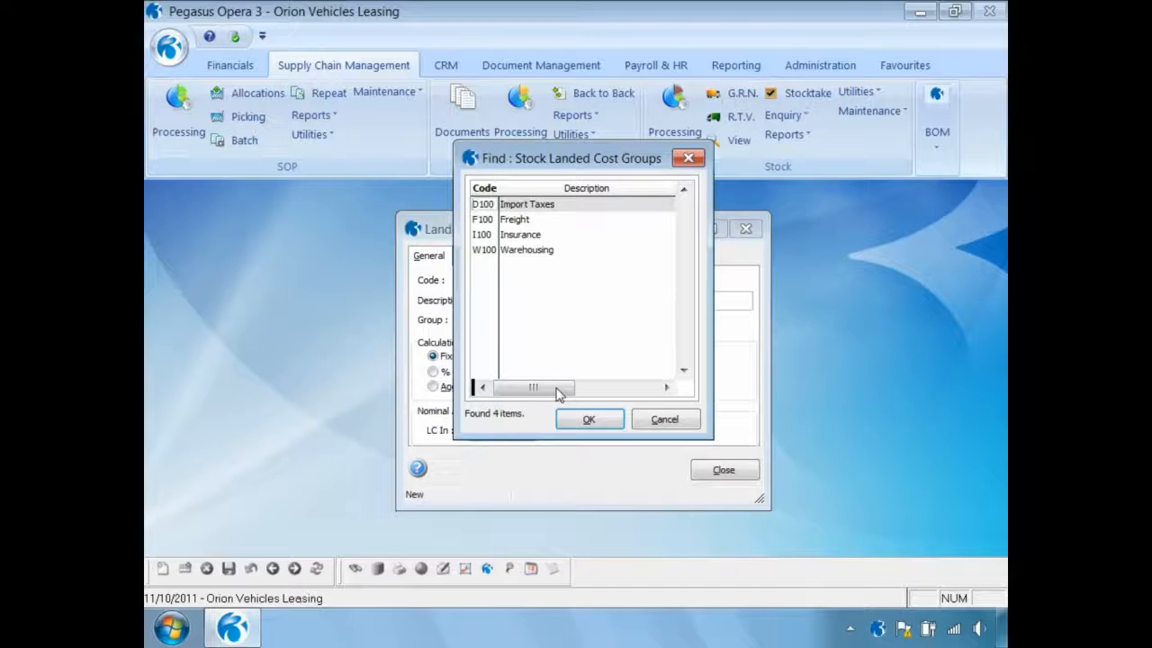
pyautogui.click(509, 221)
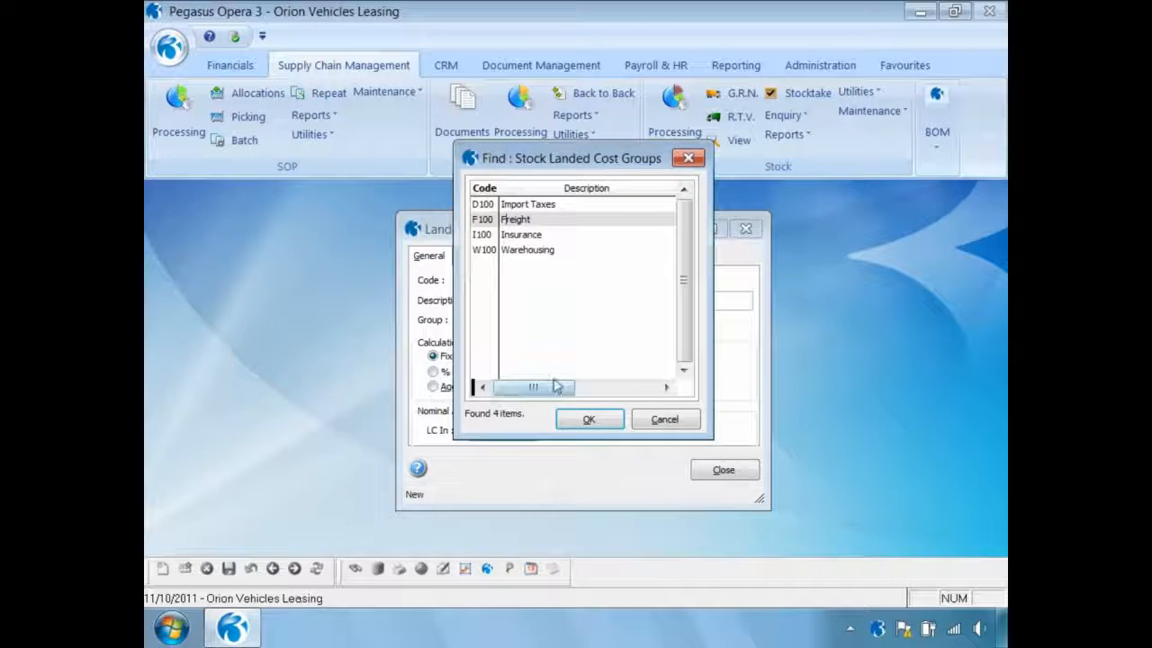
pyautogui.click(585, 419)
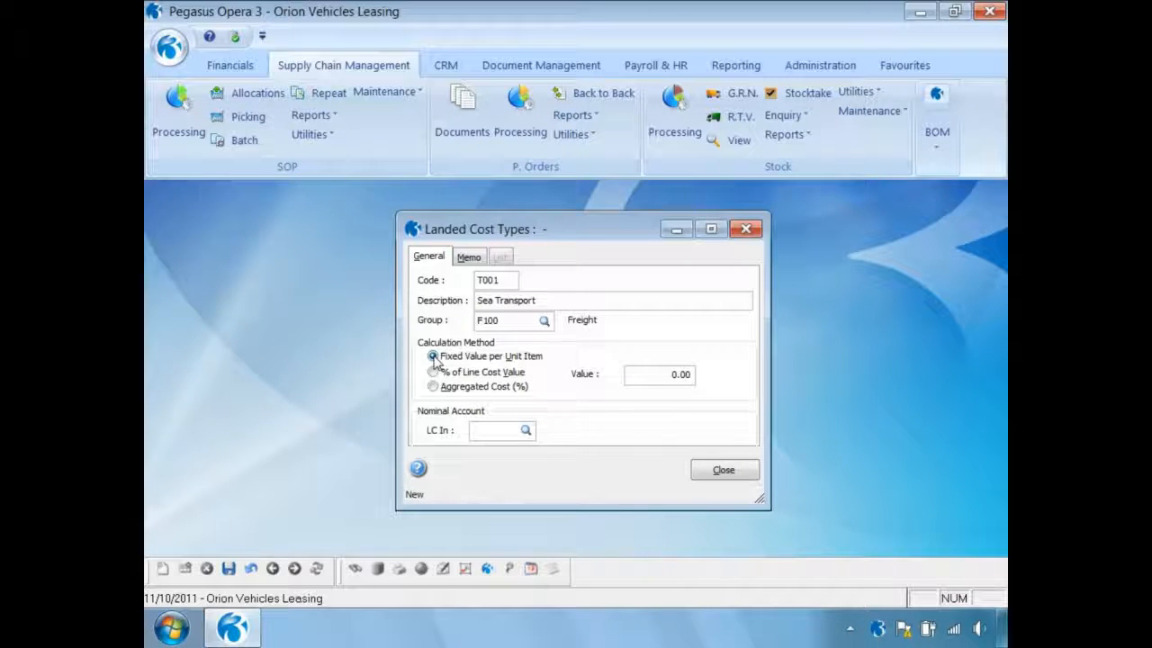
pyautogui.click(434, 373)
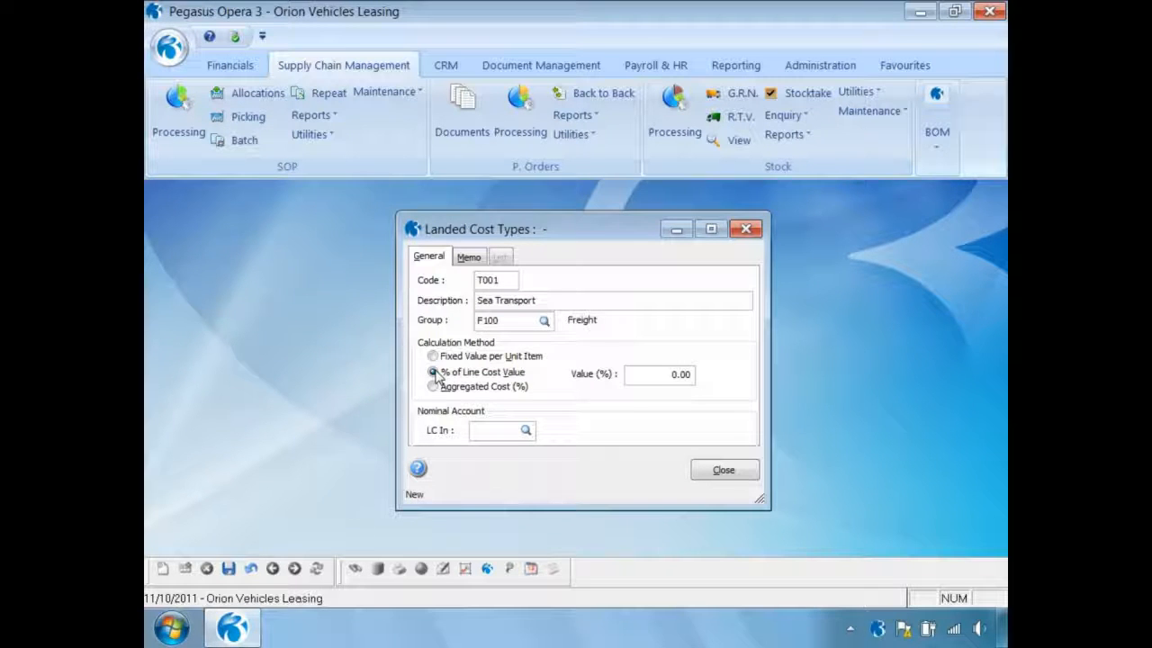
pyautogui.click(433, 387)
pyautogui.click(434, 357)
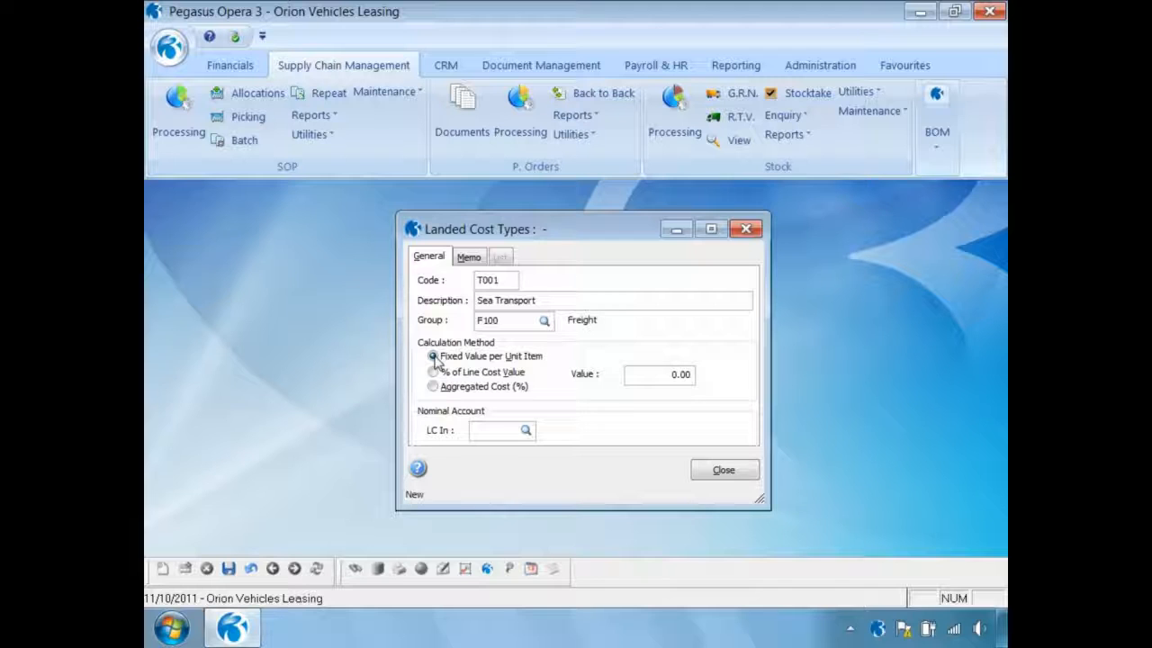
# - Set the Sea Transport fixed value per unit item to 1.75, save the record, and check the list of cost types
pyautogui.click(657, 374)
pyautogui.write('1.75')
pyautogui.press('Tab')
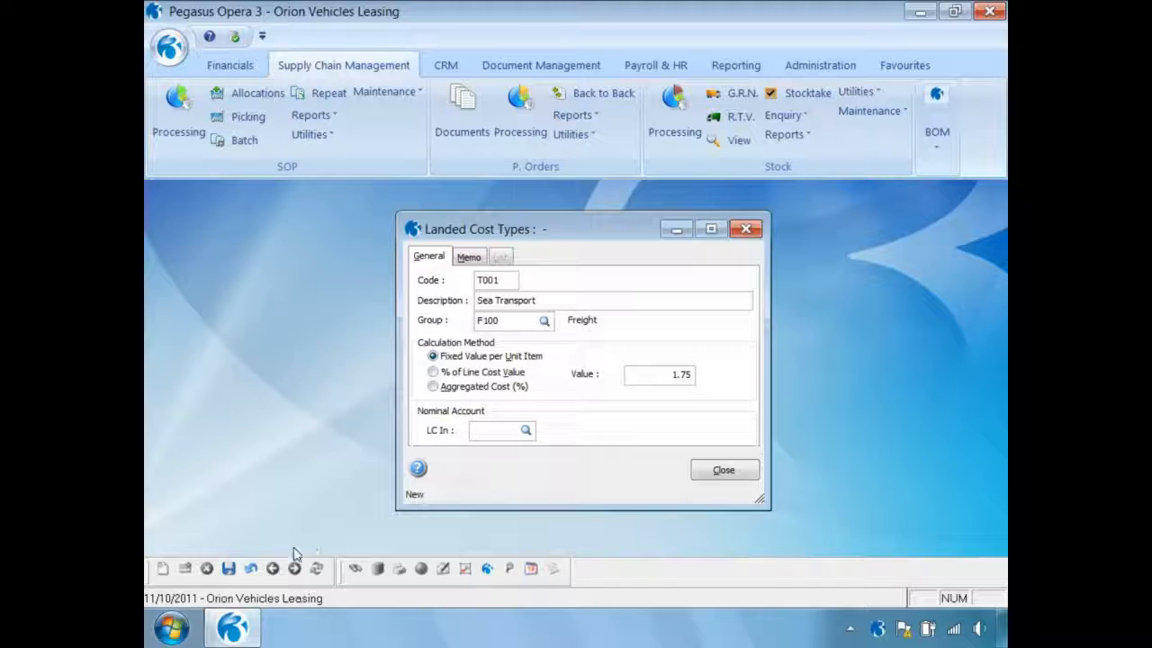
pyautogui.click(229, 569)
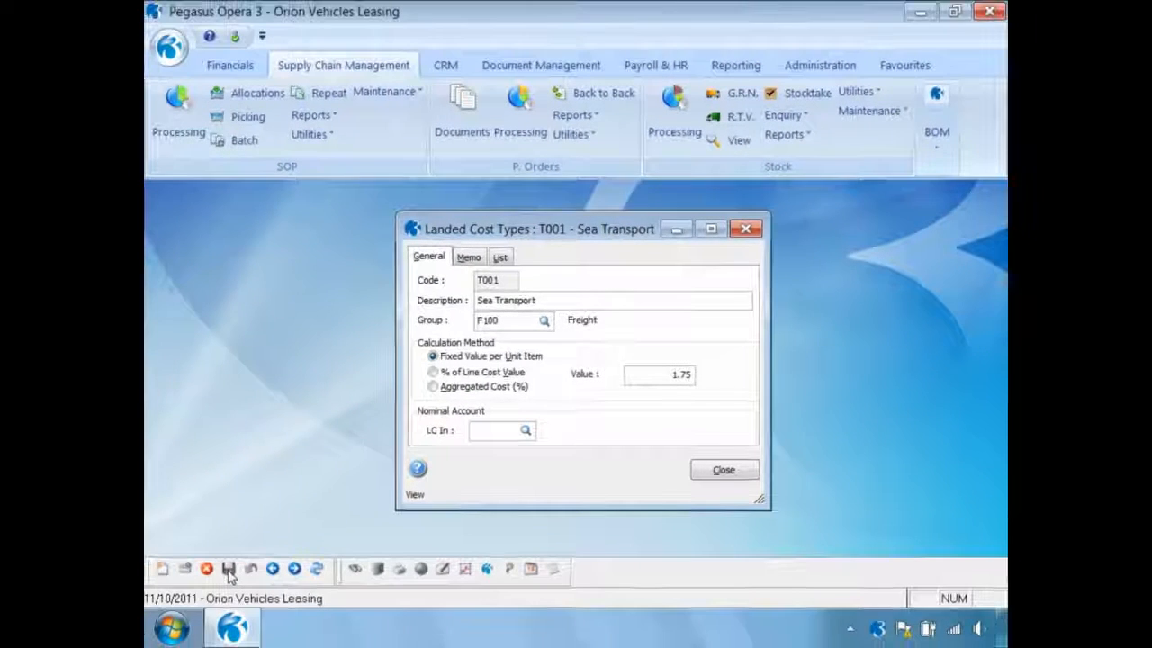
pyautogui.click(500, 257)
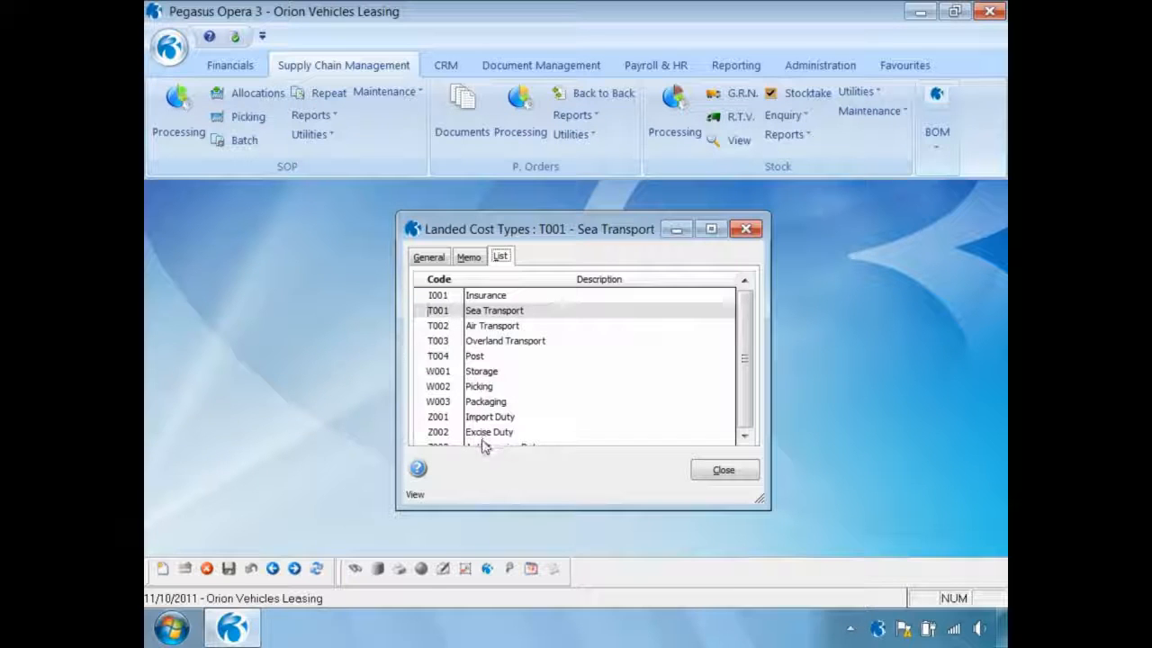
pyautogui.click(727, 471)
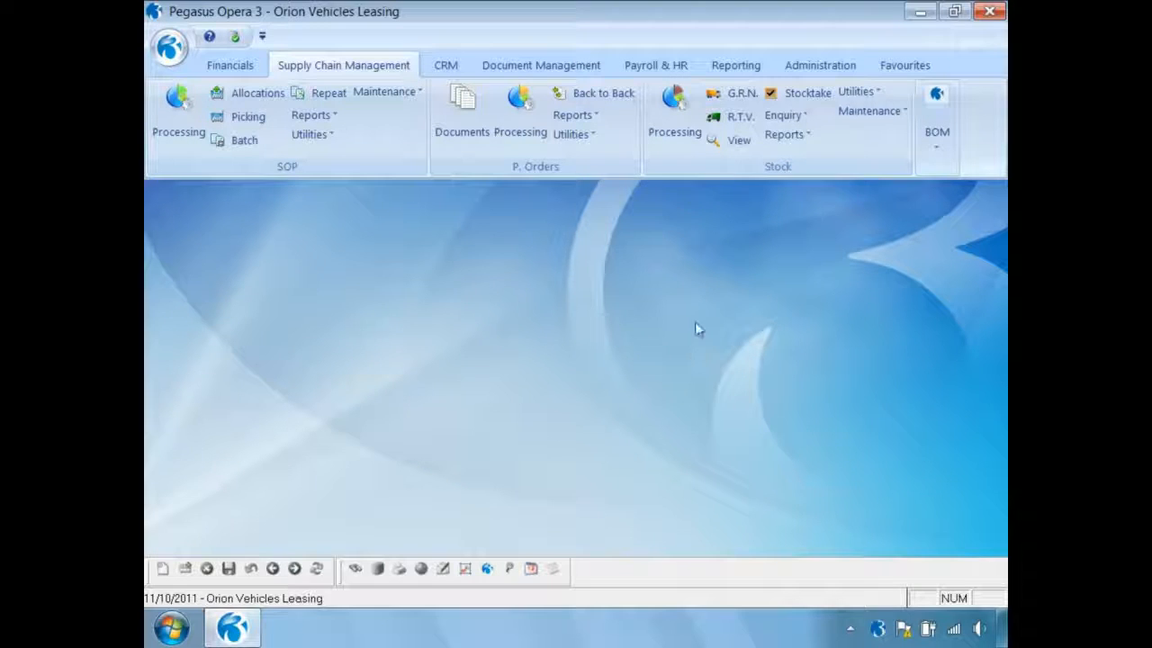
# - Open the landed costs of stock item ZACD008 and enable applying landed costs to it
pyautogui.click(677, 139)
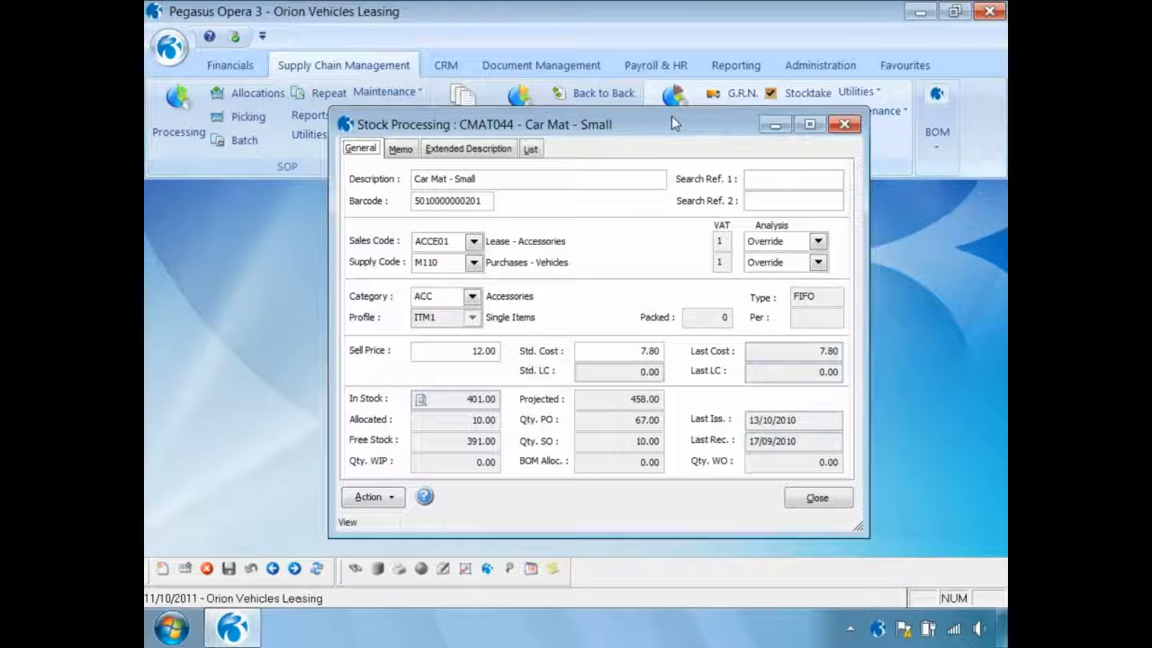
pyautogui.click(389, 500)
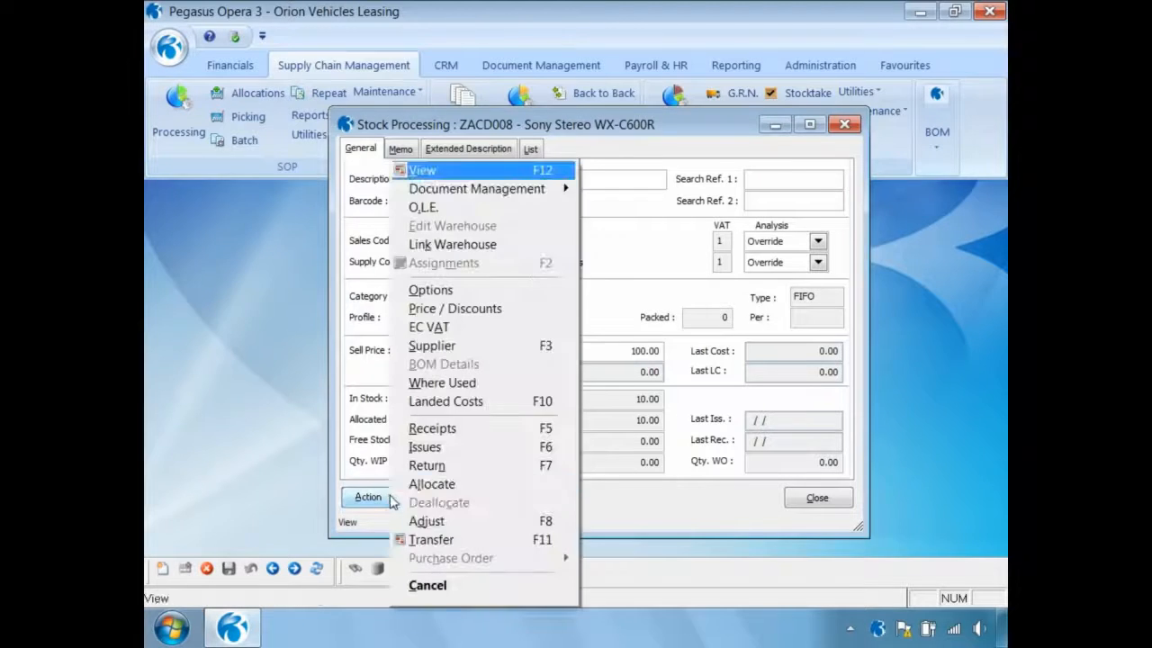
pyautogui.click(423, 403)
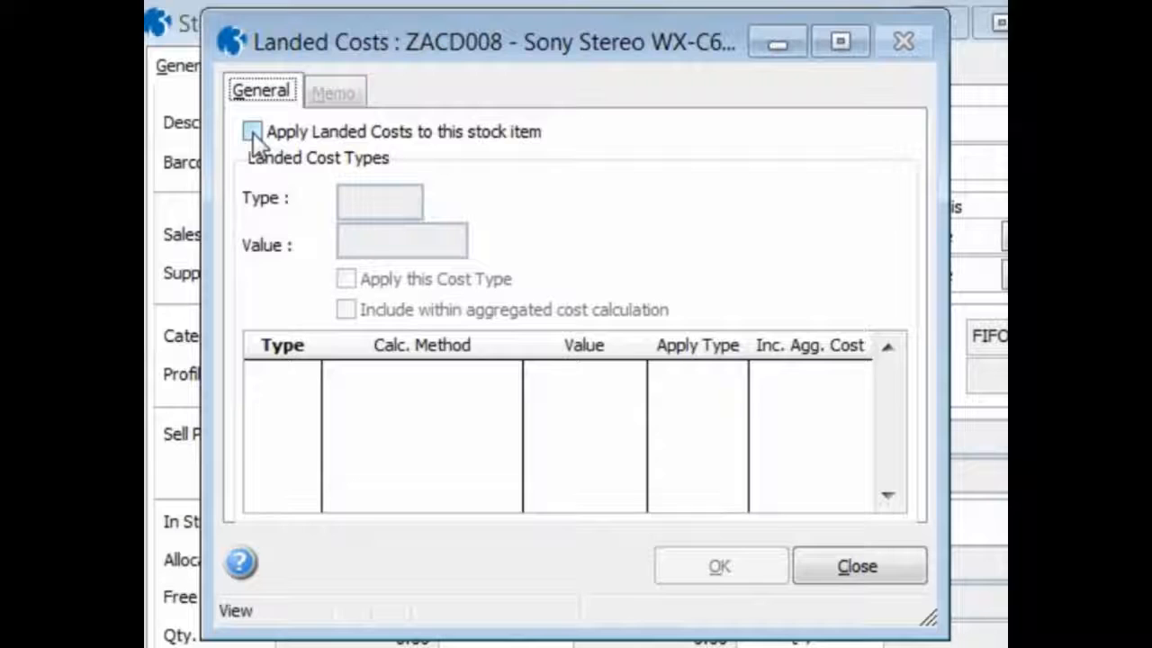
pyautogui.click(252, 132)
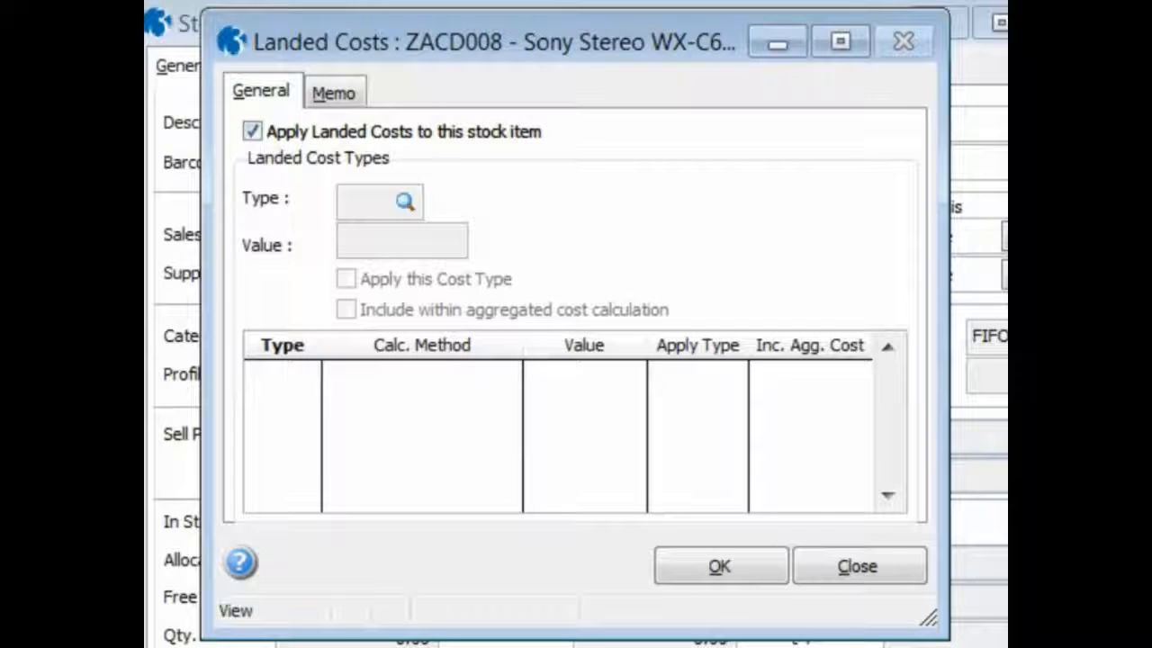
# - Add cost type T001 Sea Transport to the stock item, include it within the aggregated cost calculation, and save the line
pyautogui.hotkey('ctrl', 'n')
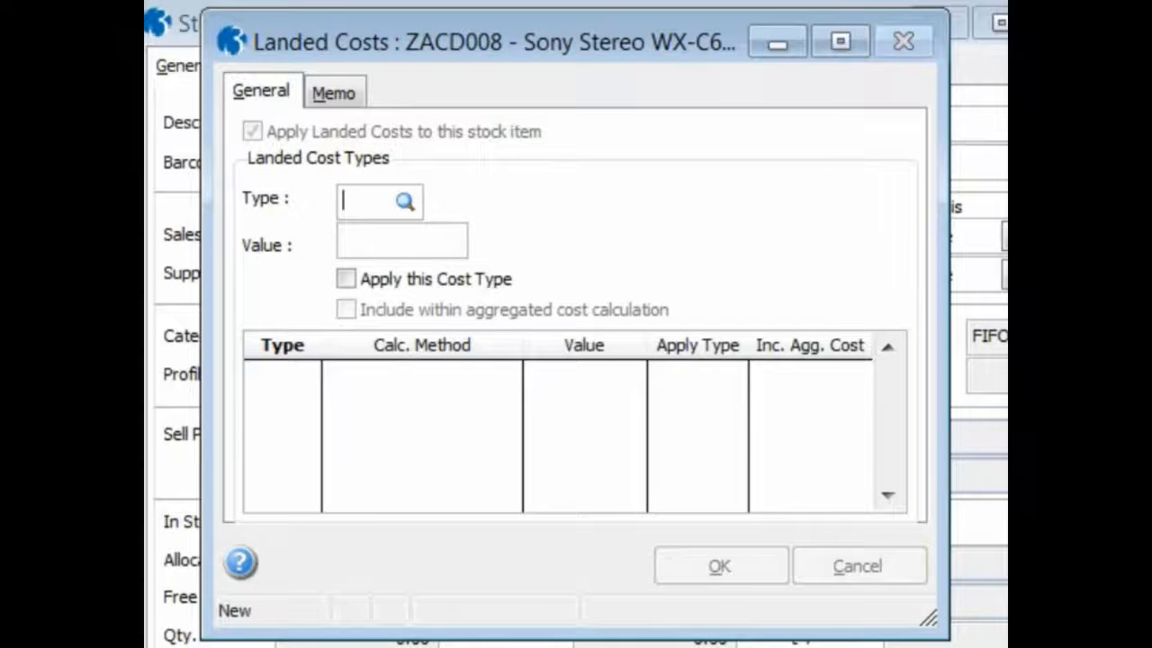
pyautogui.click(405, 202)
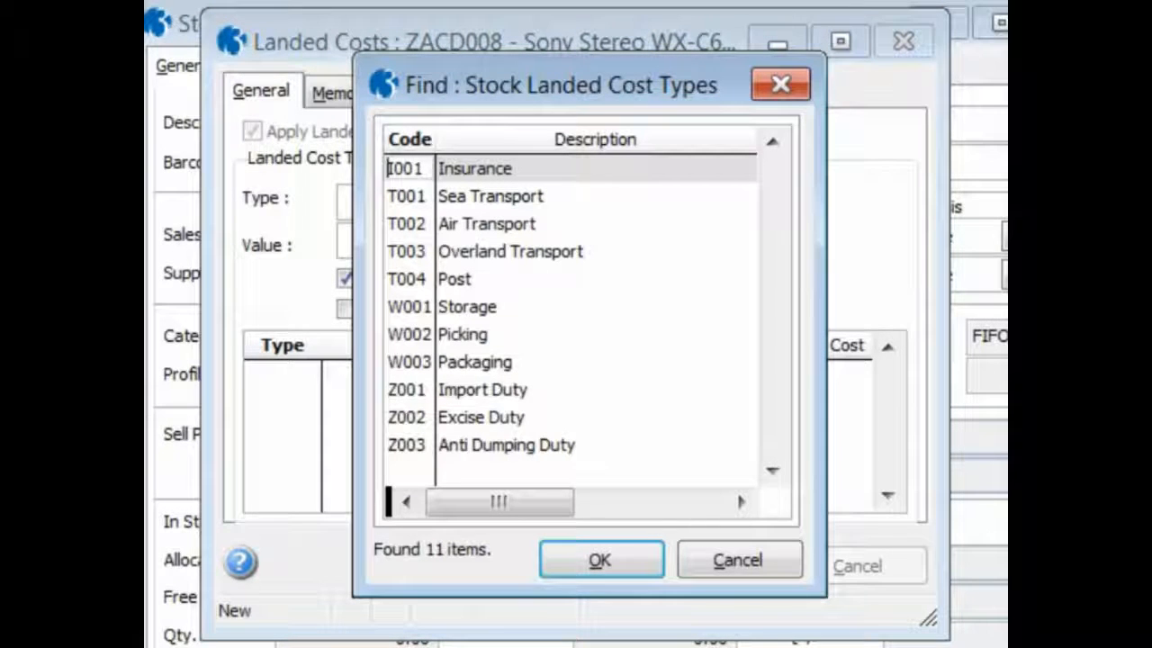
pyautogui.click(409, 198)
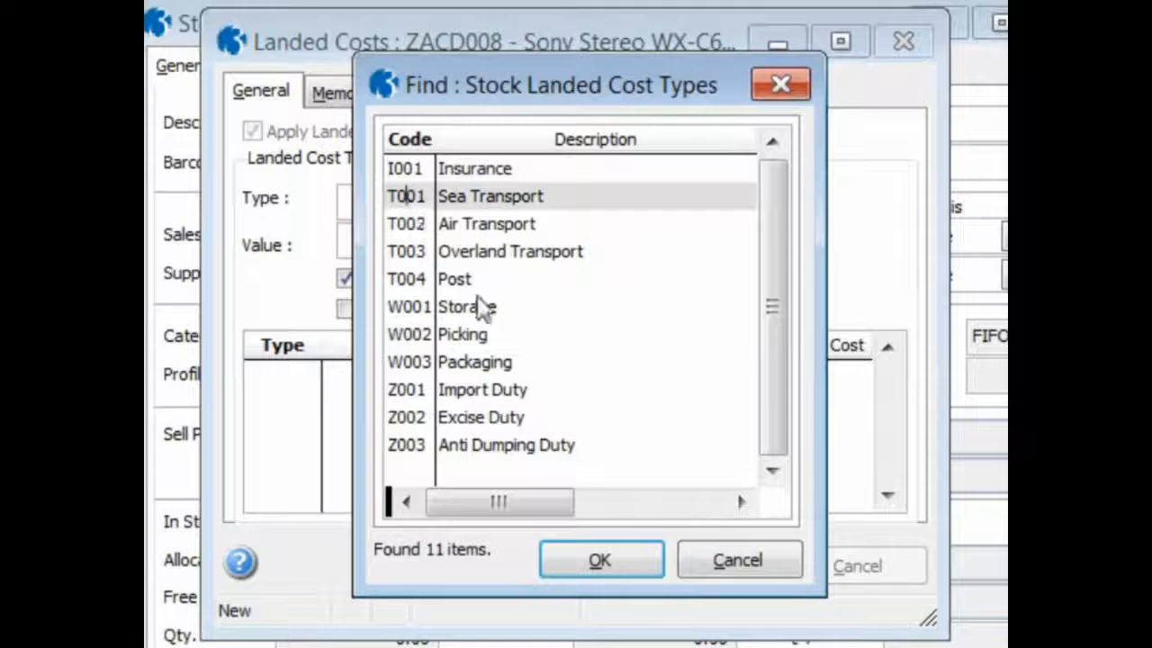
pyautogui.click(588, 560)
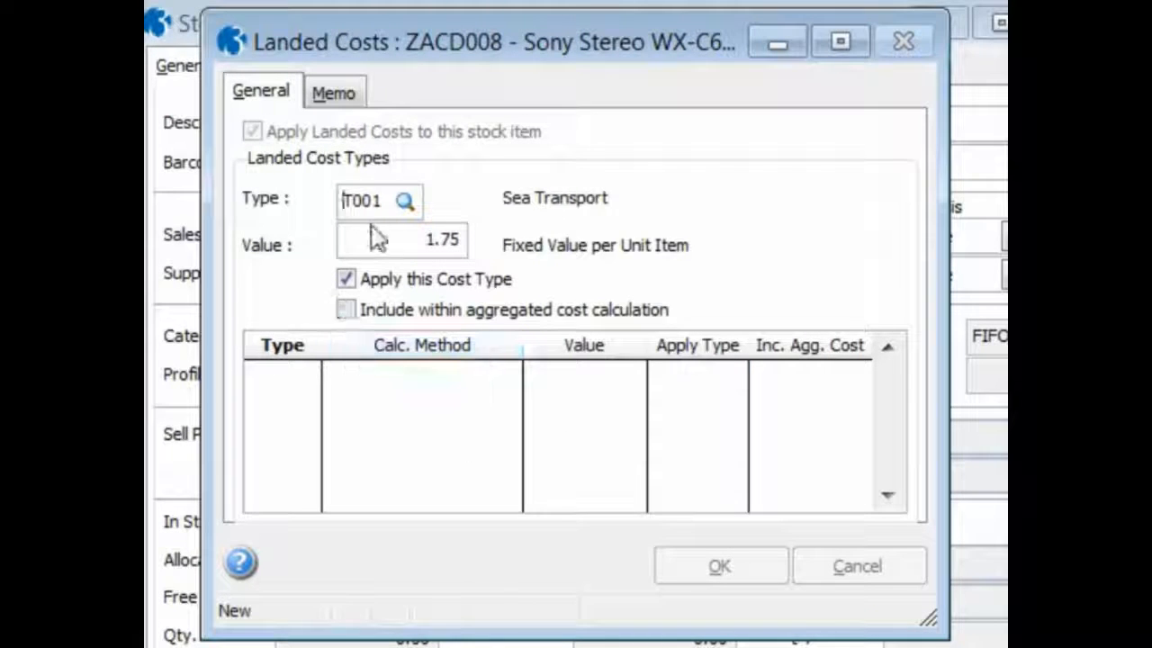
pyautogui.click(402, 242)
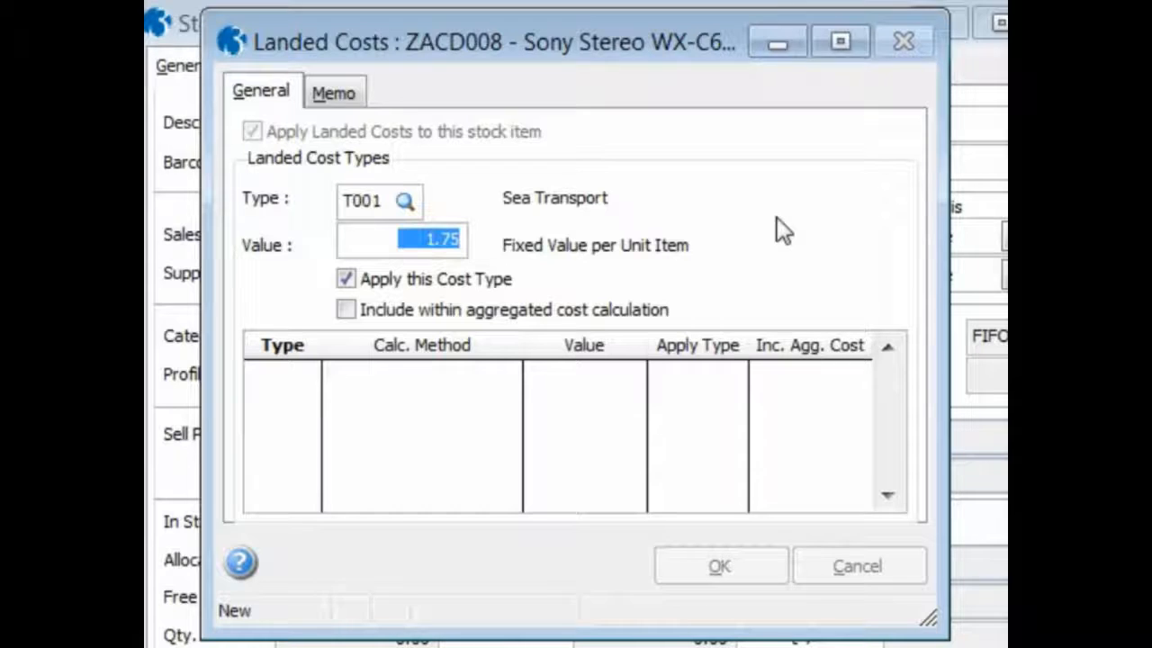
pyautogui.click(347, 311)
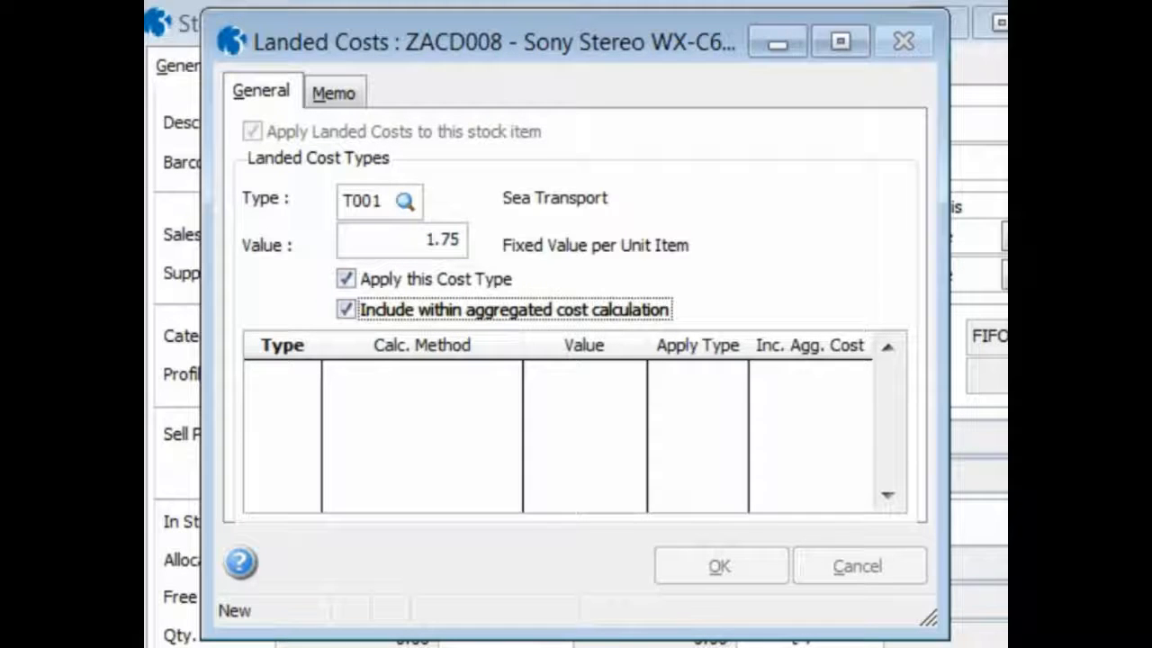
pyautogui.hotkey('ctrl', 's')
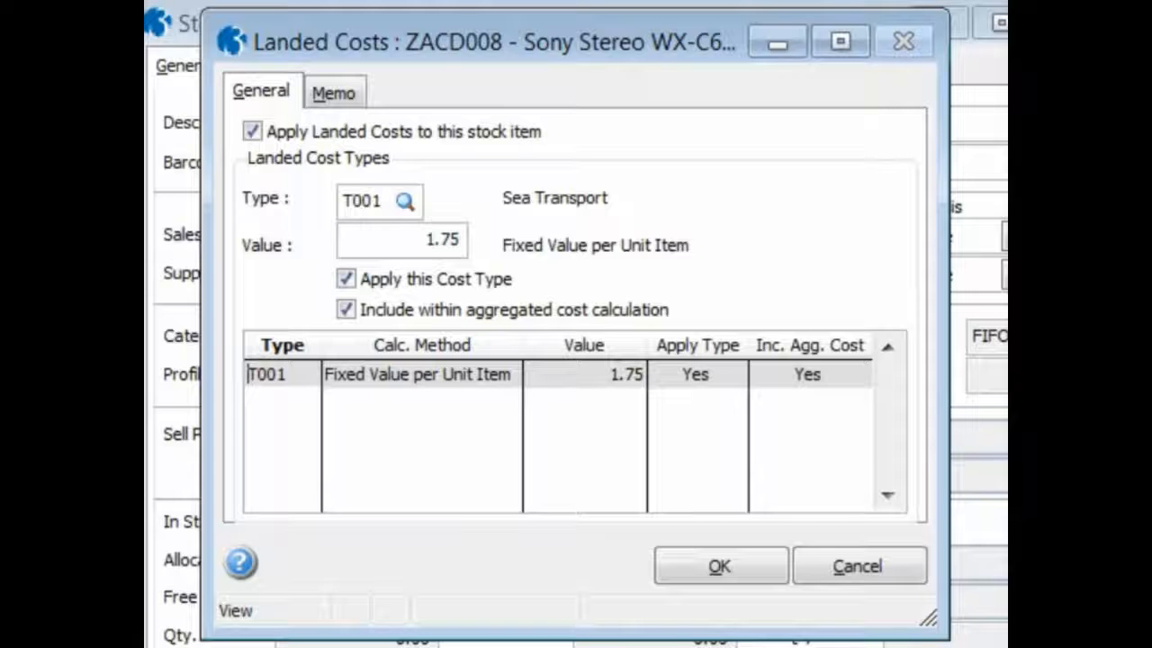
# - Add cost type I001 Insurance to the stock item, include it within the aggregated cost calculation, and try to confirm the landed costs
pyautogui.hotkey('ctrl', 'n')
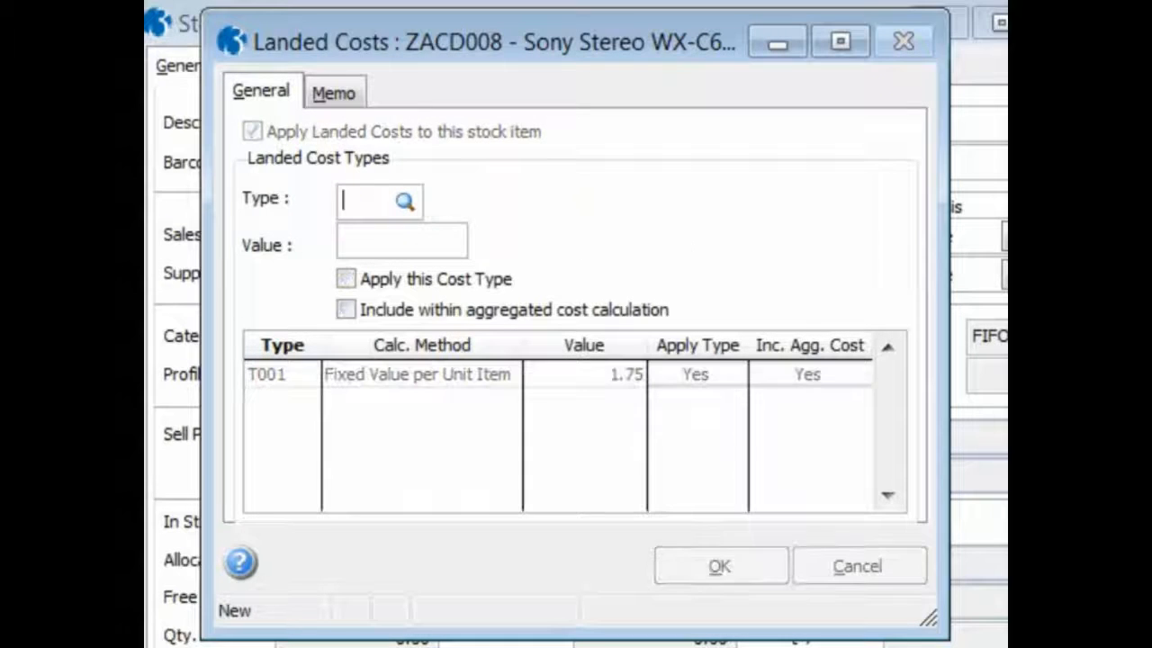
pyautogui.press('F2')
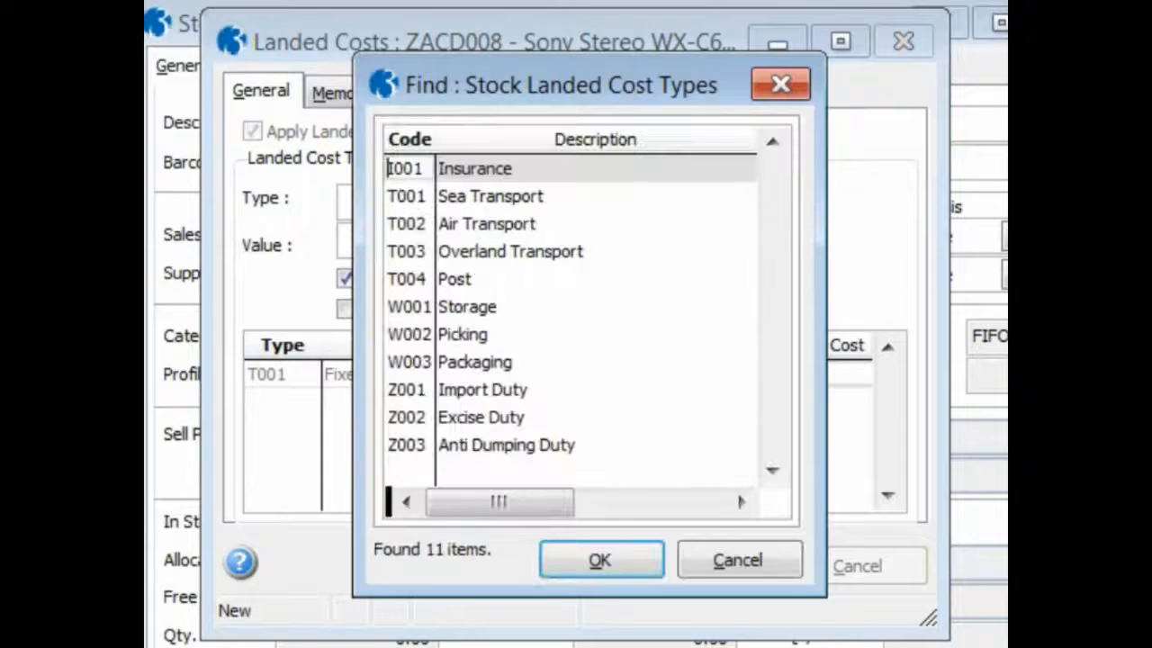
pyautogui.click(612, 559)
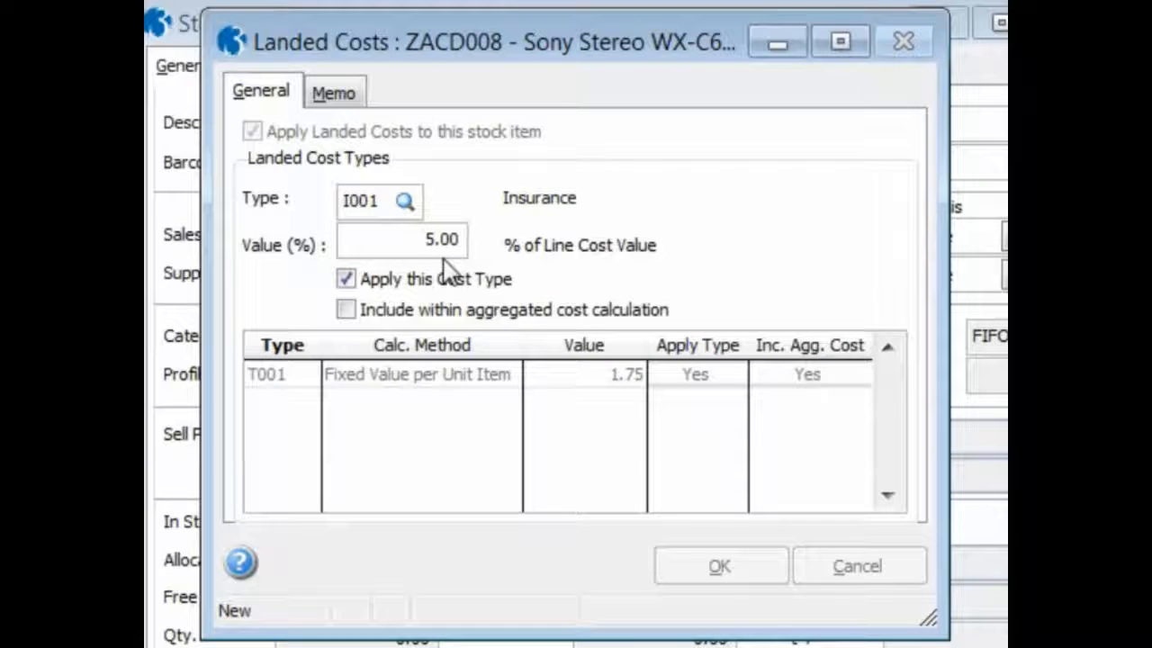
pyautogui.click(344, 306)
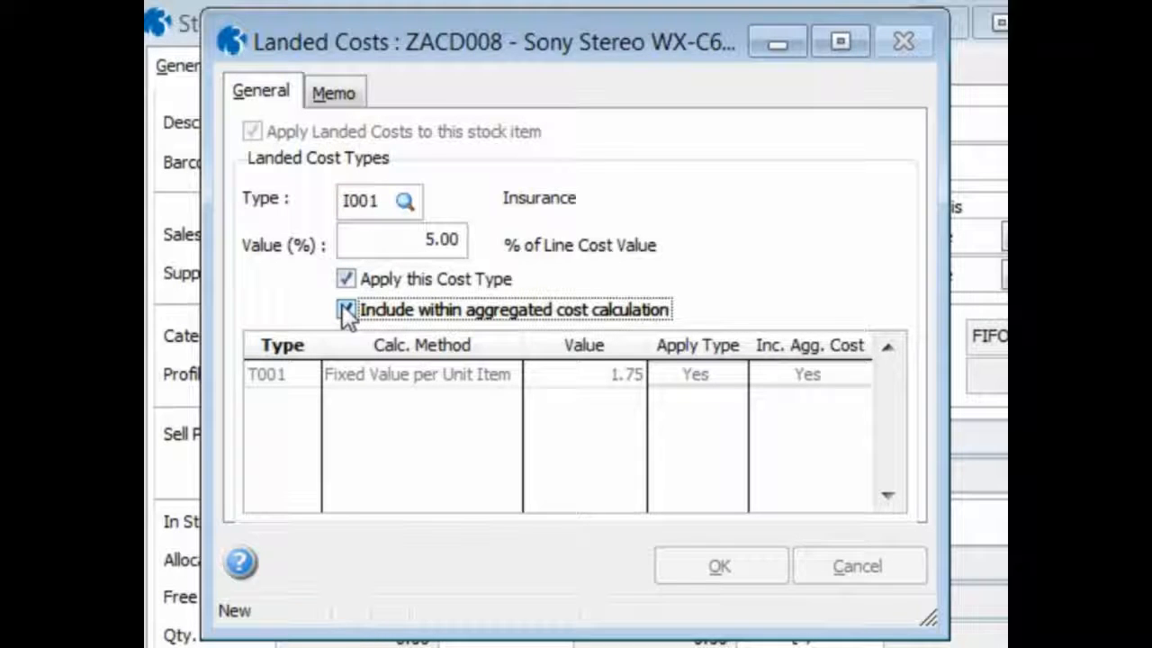
pyautogui.hotkey('ctrl', 's')
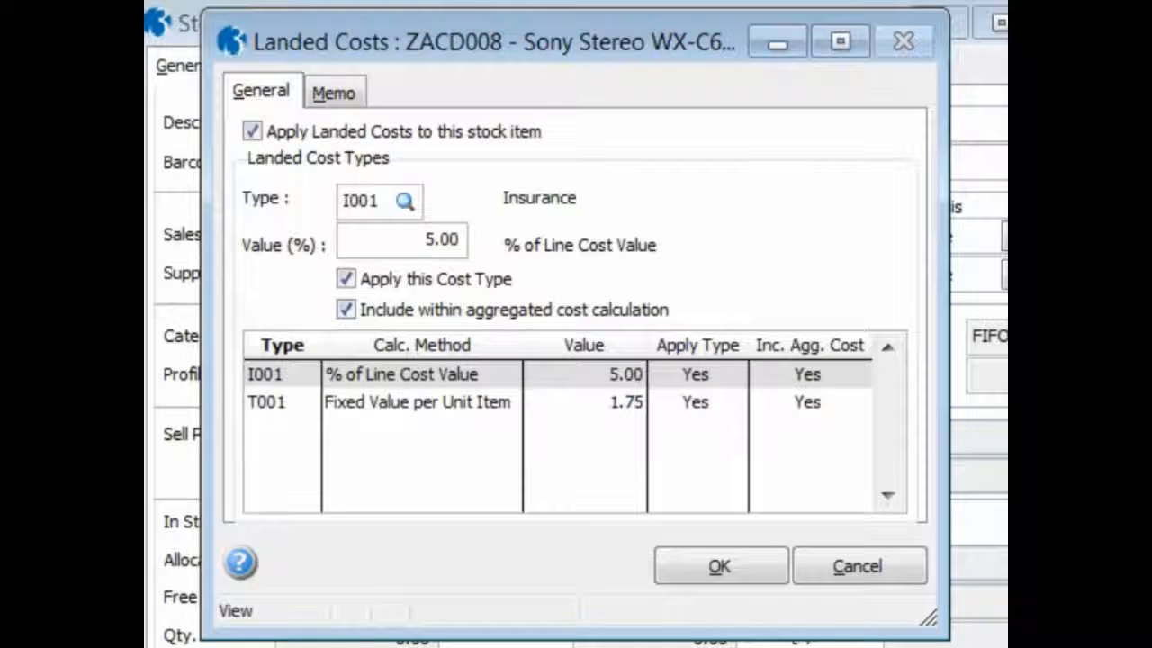
pyautogui.click(762, 562)
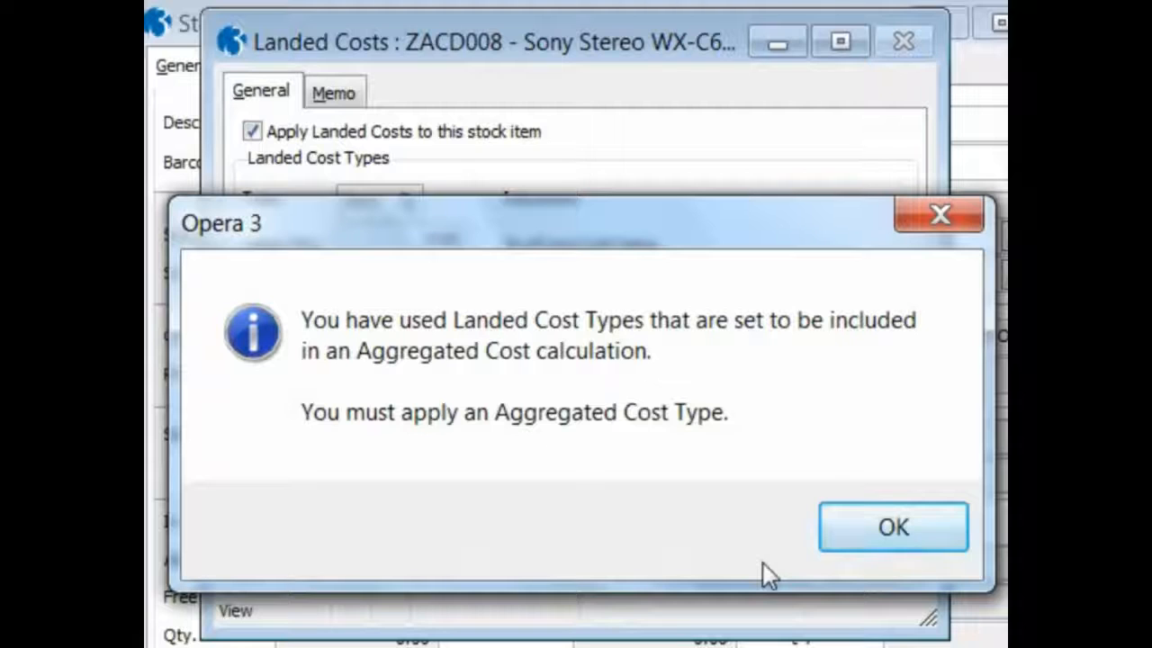
pyautogui.click(871, 527)
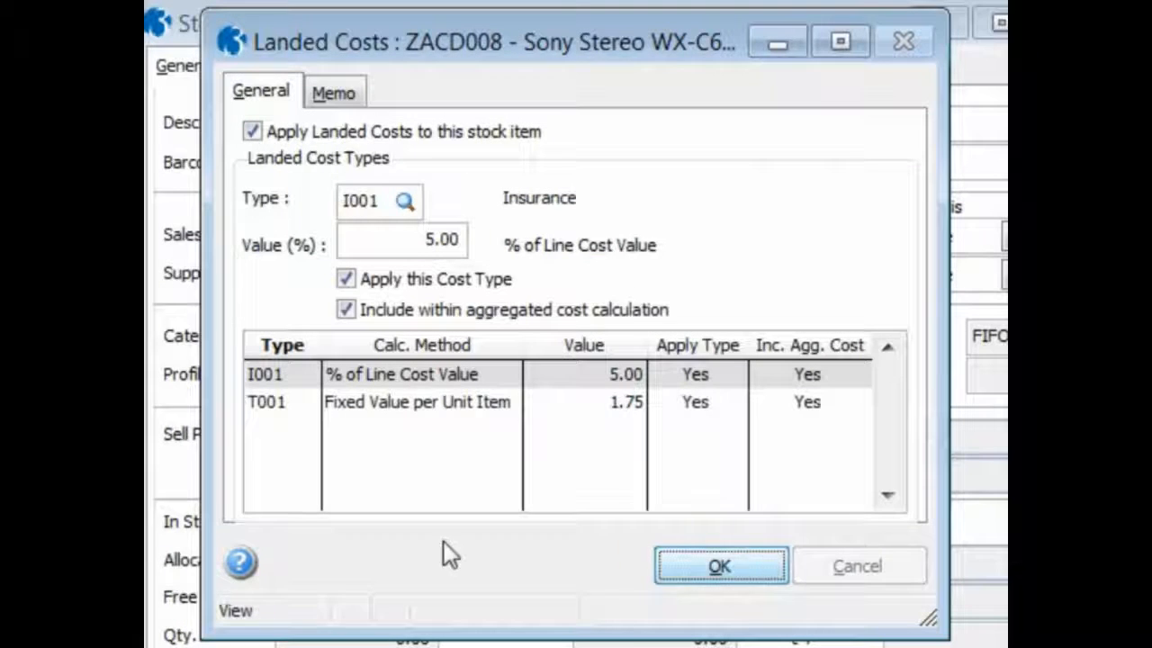
# - Add the aggregated cost type Z003 Anti Dumping Duty to the stock item and confirm its landed costs
pyautogui.hotkey('ctrl', 'n')
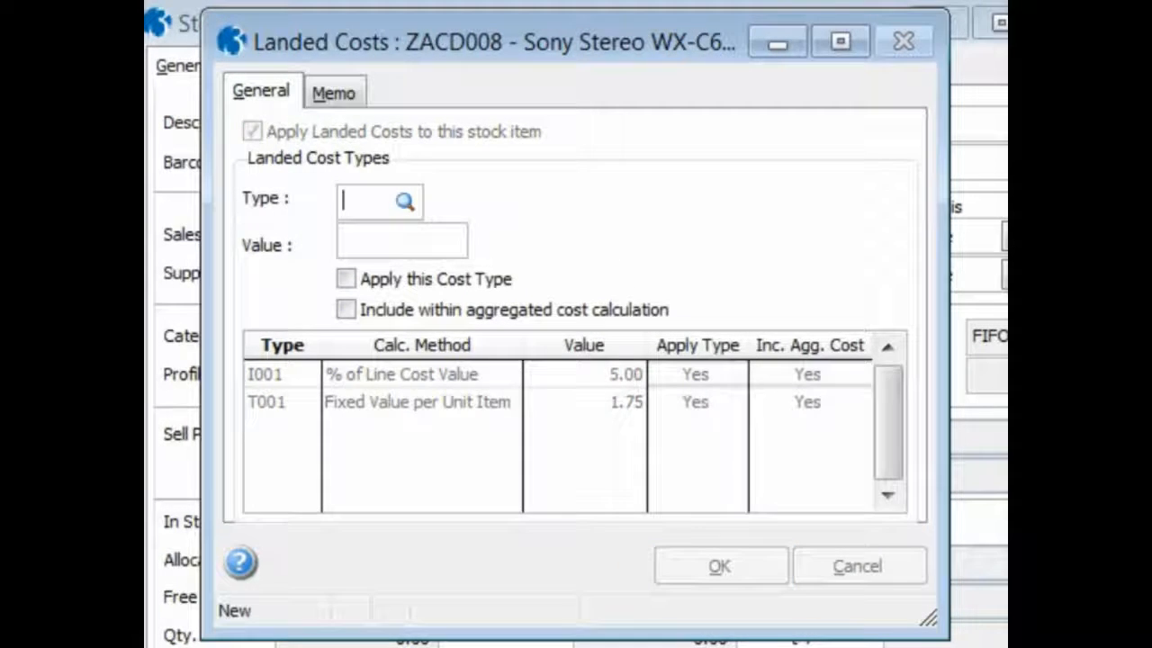
pyautogui.press('F4')
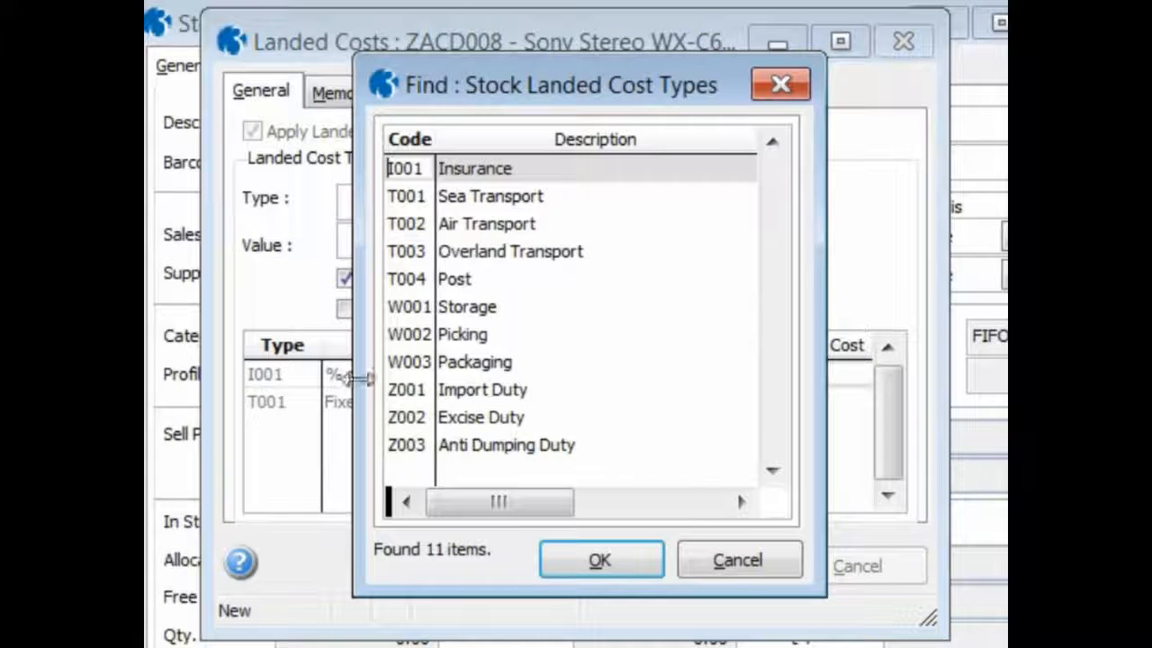
pyautogui.click(505, 457)
pyautogui.click(566, 564)
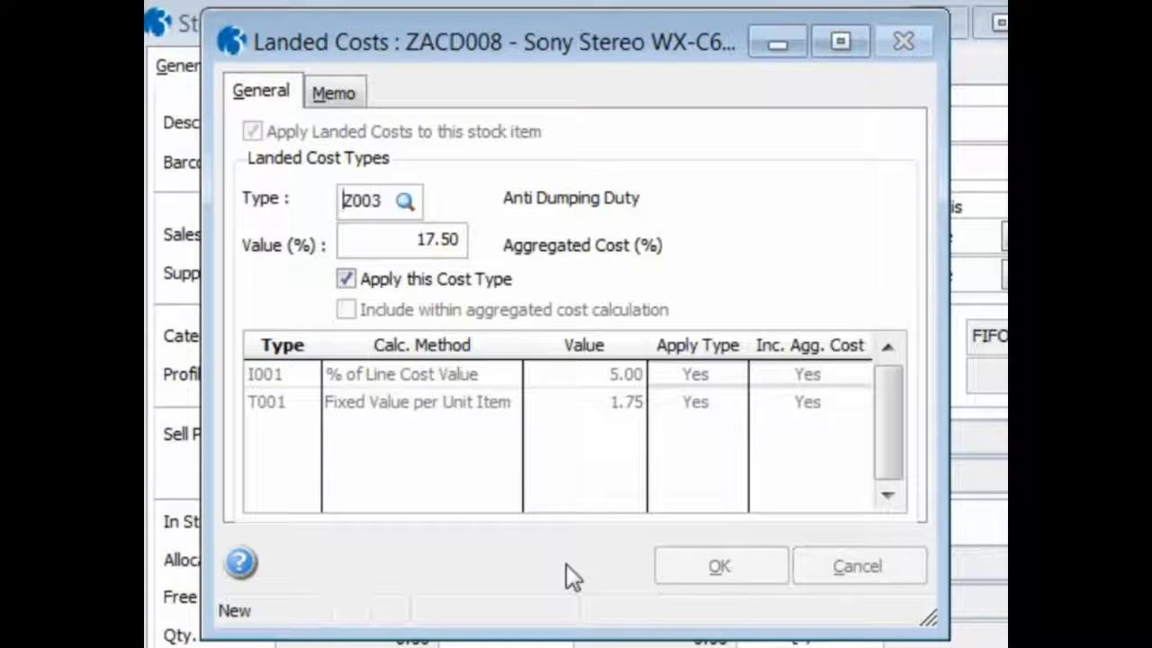
pyautogui.press('Tab')
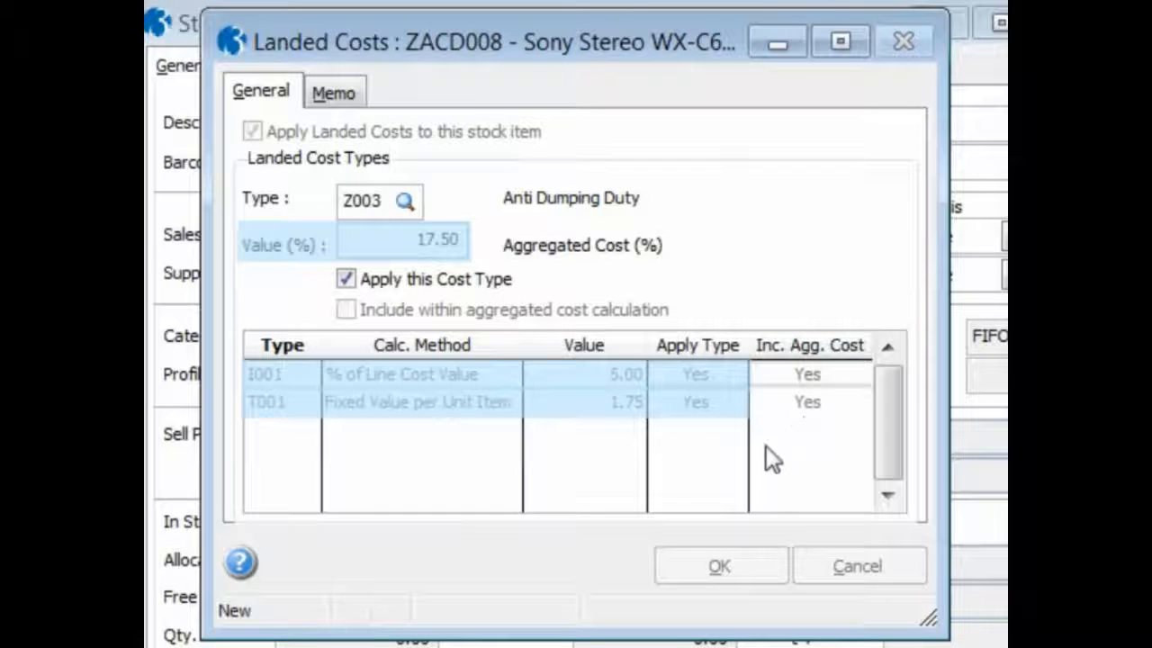
pyautogui.press('Tab')
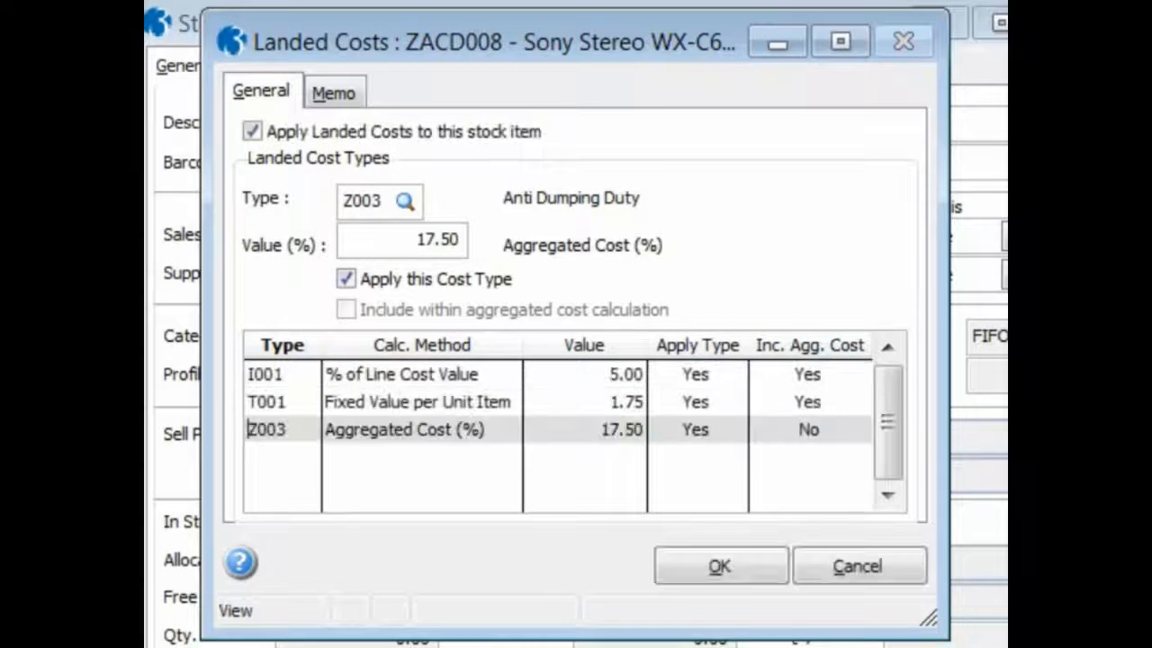
pyautogui.click(688, 564)
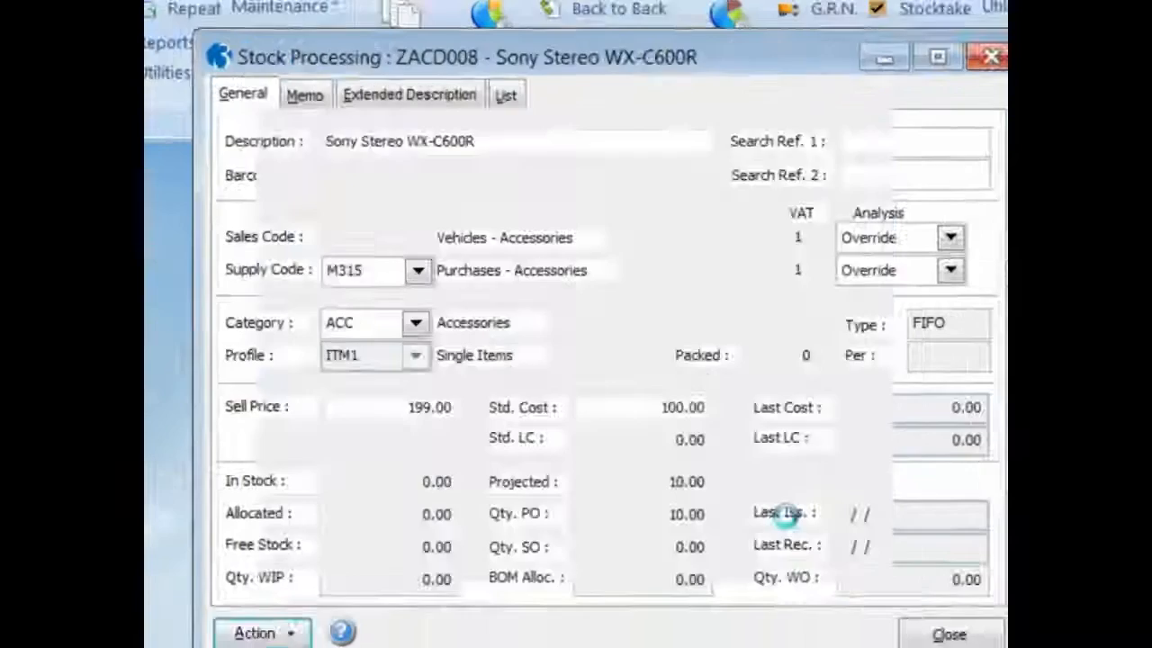
pyautogui.click(822, 571)
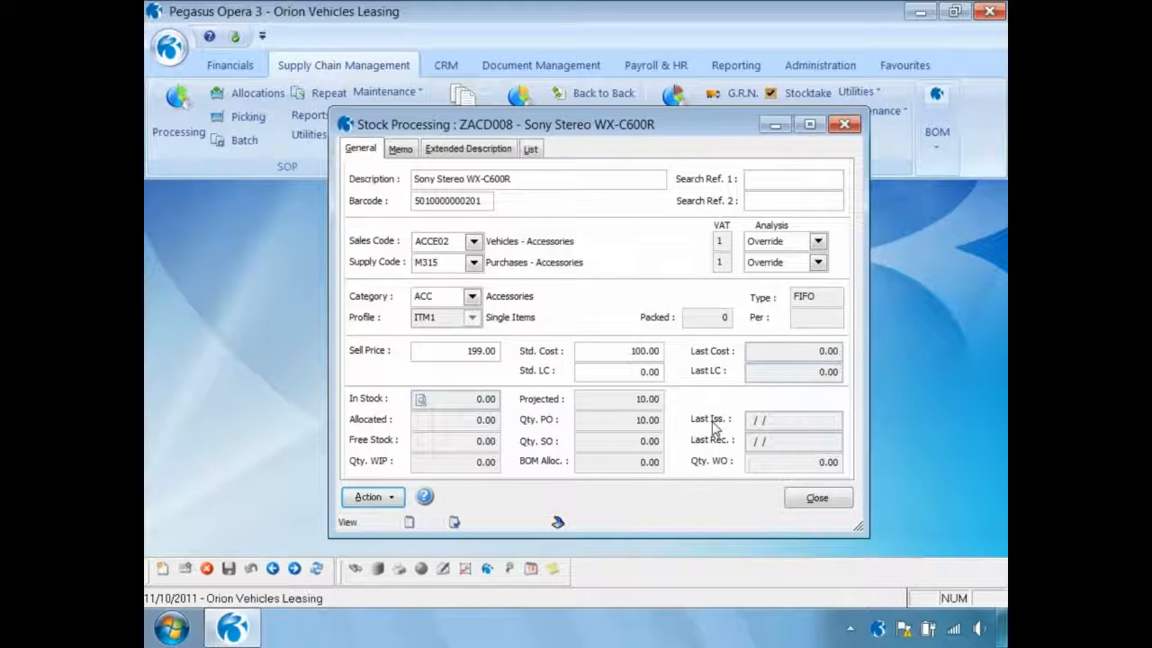
# - Reopen the landed costs of ZACD008, disable applying landed costs to the item, and save the change
pyautogui.click(396, 501)
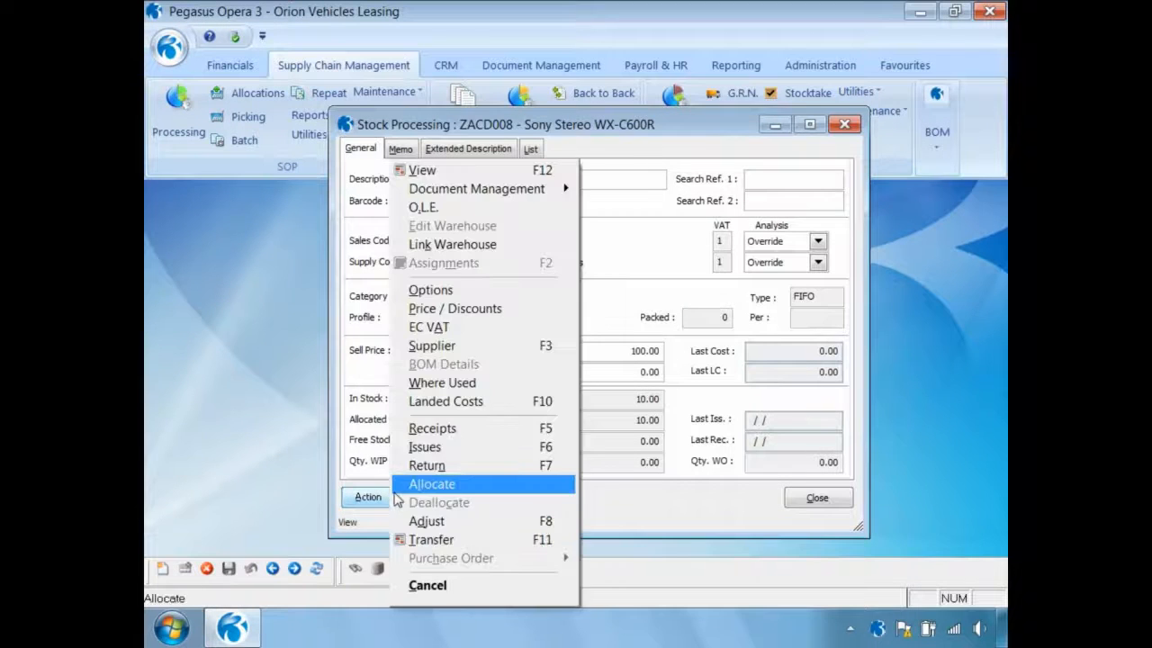
pyautogui.click(441, 401)
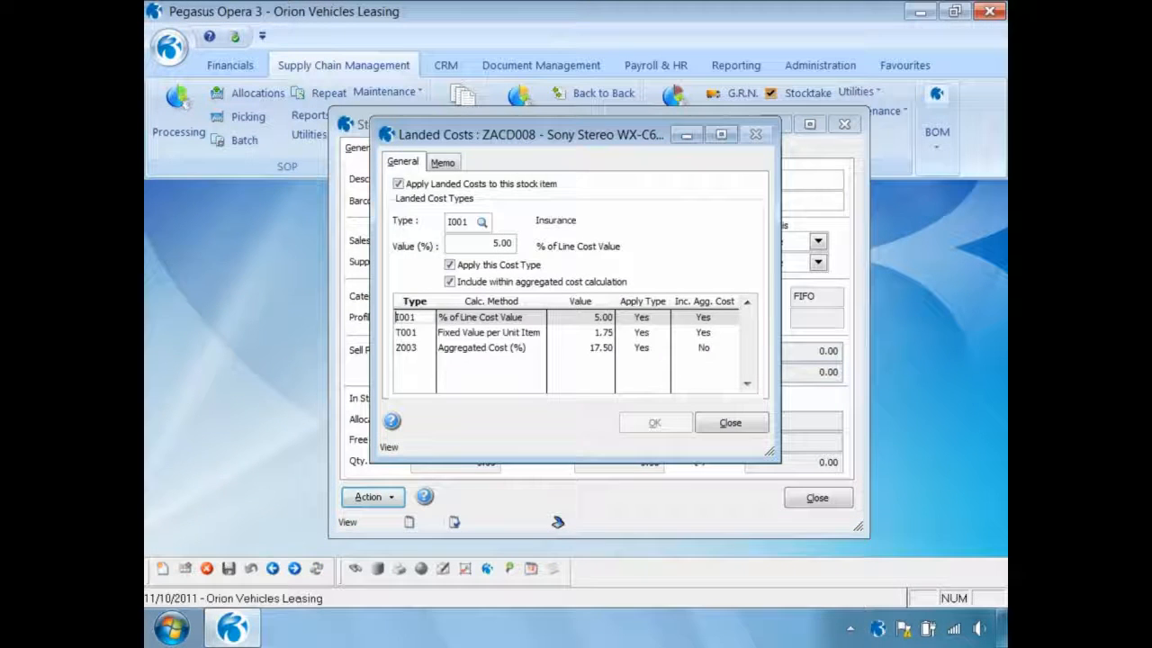
pyautogui.click(398, 184)
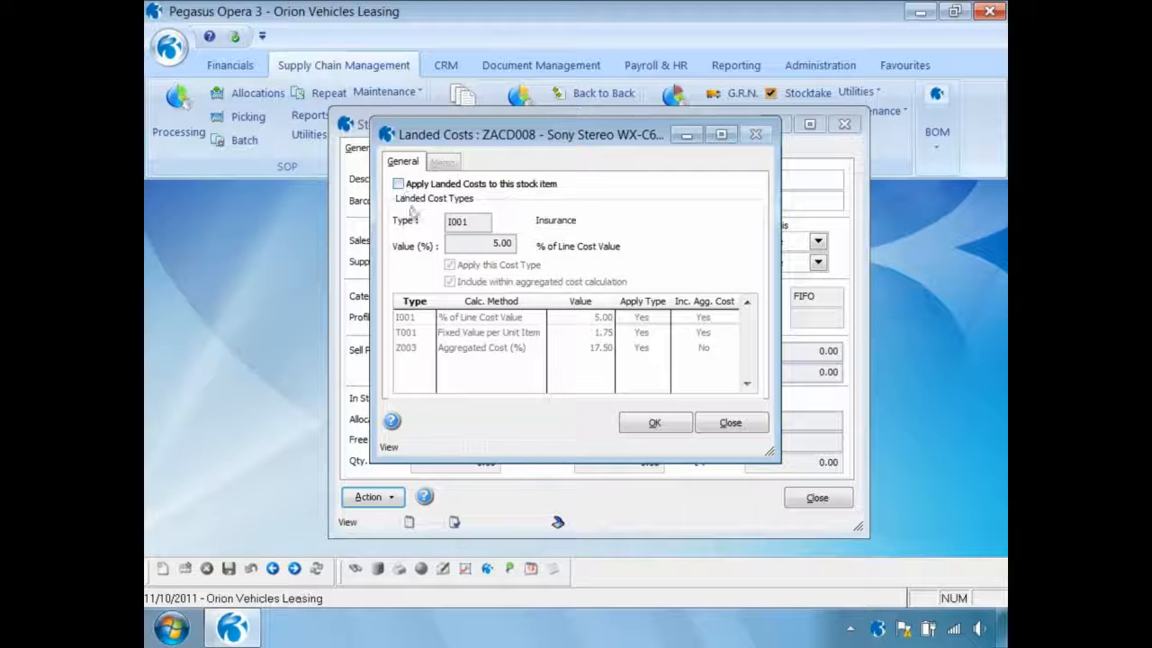
pyautogui.click(651, 422)
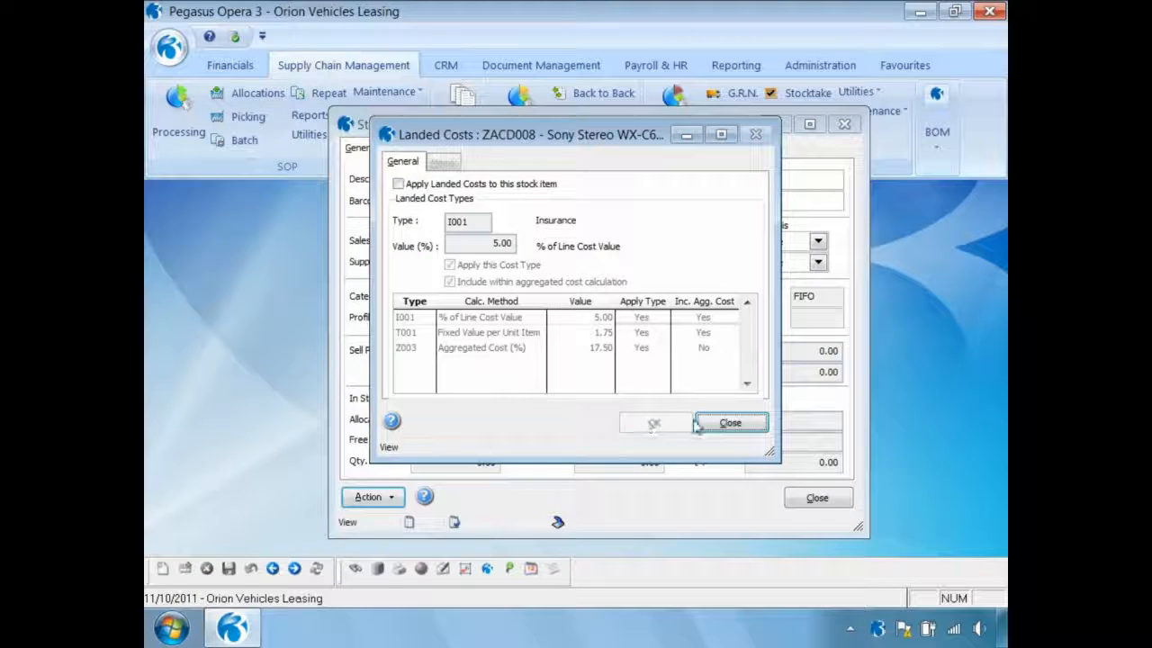
pyautogui.click(727, 420)
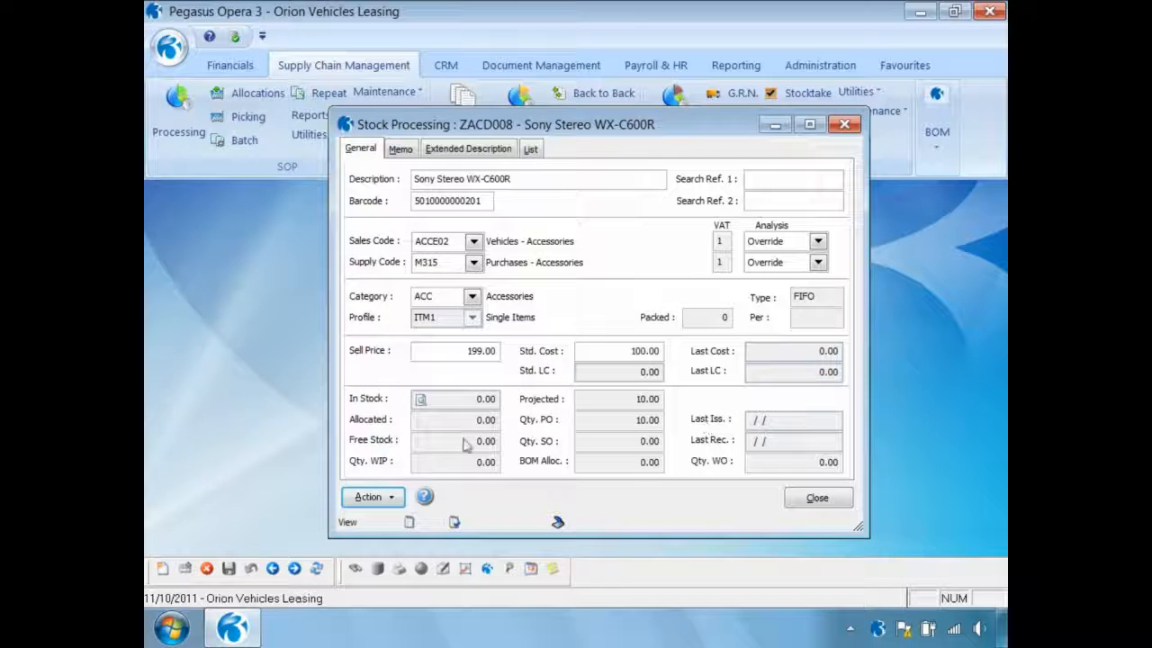
# - Enable applying landed costs to stock item ZACD008 again and save the setting
pyautogui.click(392, 499)
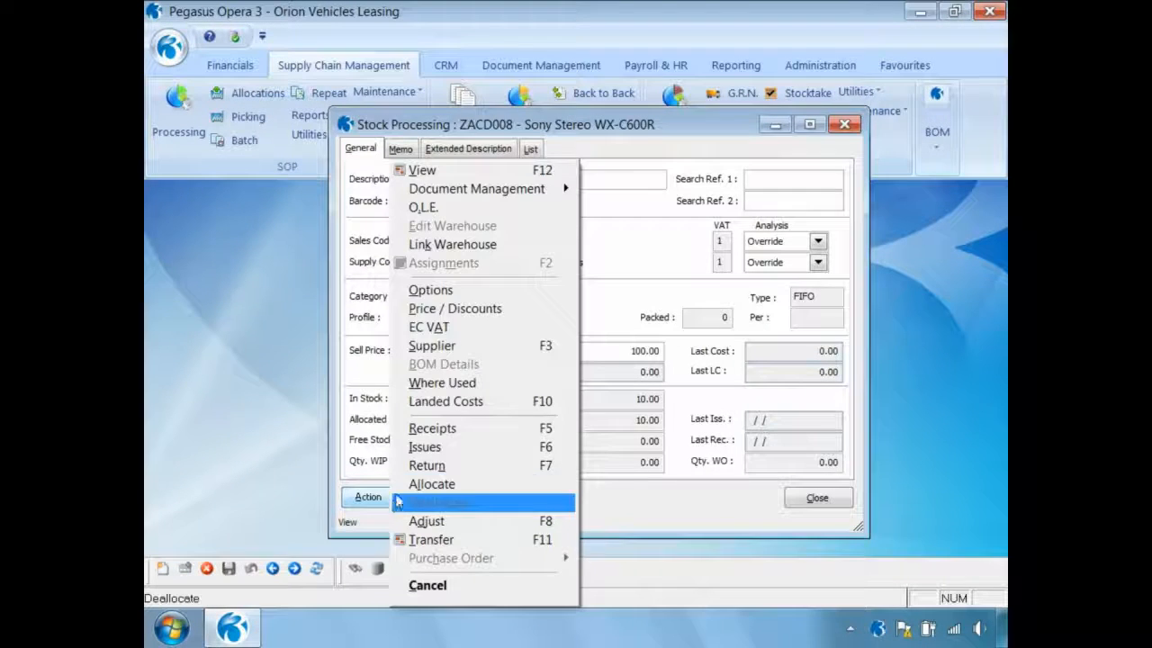
pyautogui.click(437, 403)
pyautogui.click(398, 184)
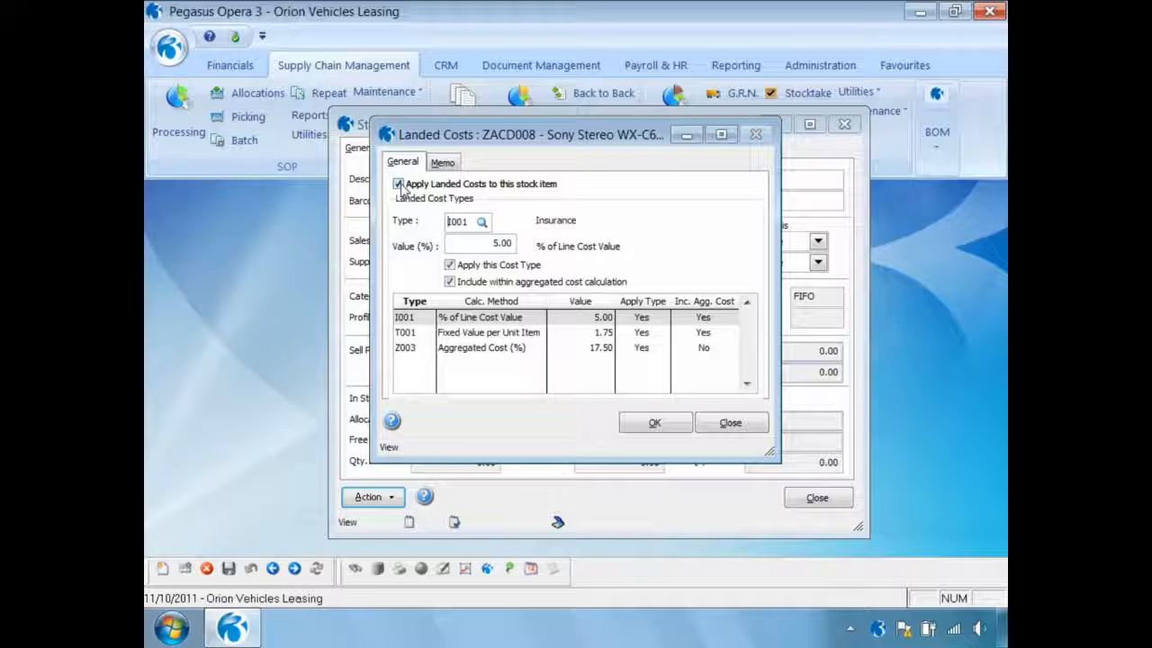
pyautogui.click(647, 424)
pyautogui.click(729, 423)
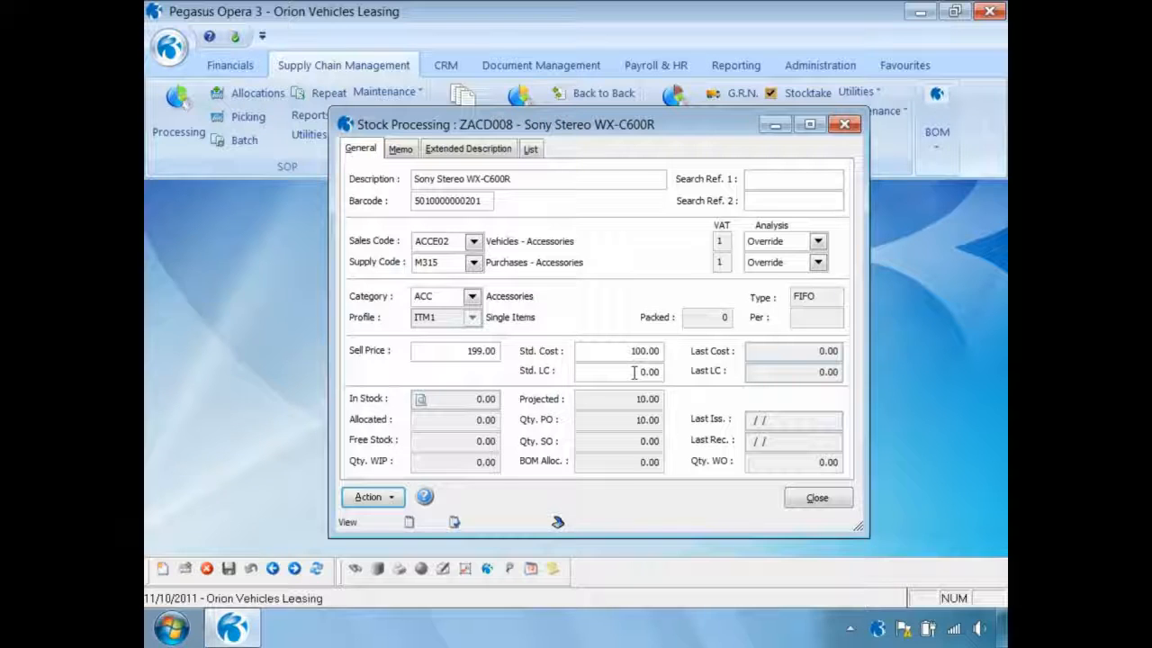
# - Close the stock record and run Recalculate Landed Costs for stock references CMAT044 to ZACD008, publishing the report on screen
pyautogui.moveTo(635, 371); pyautogui.dragTo(674, 370)
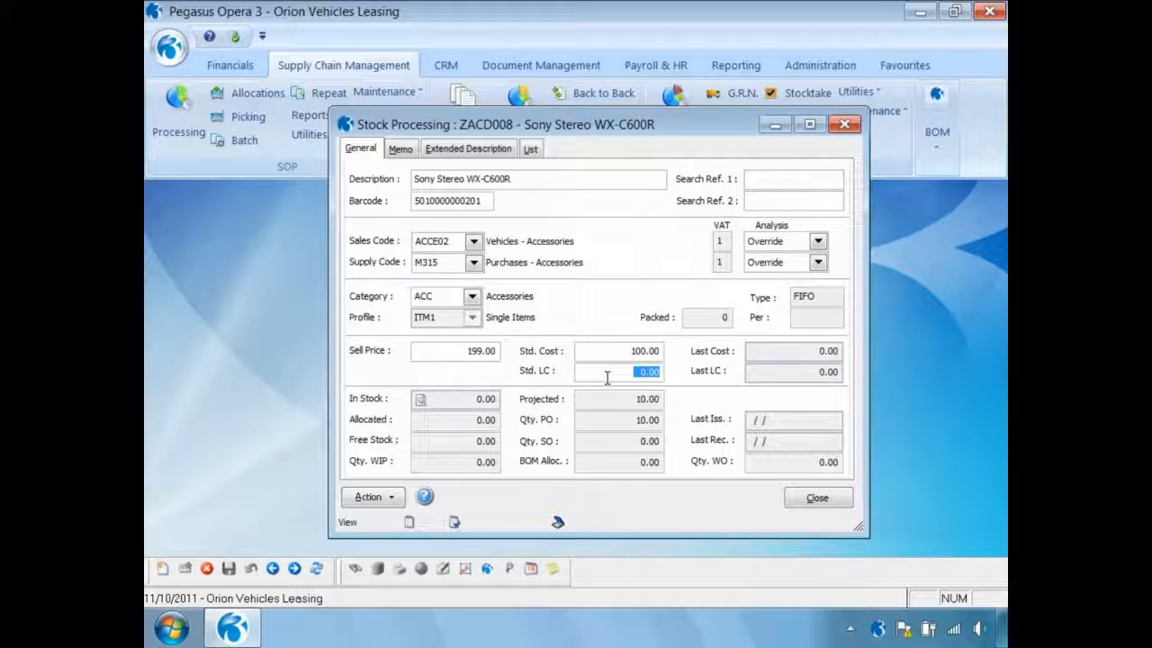
pyautogui.click(813, 498)
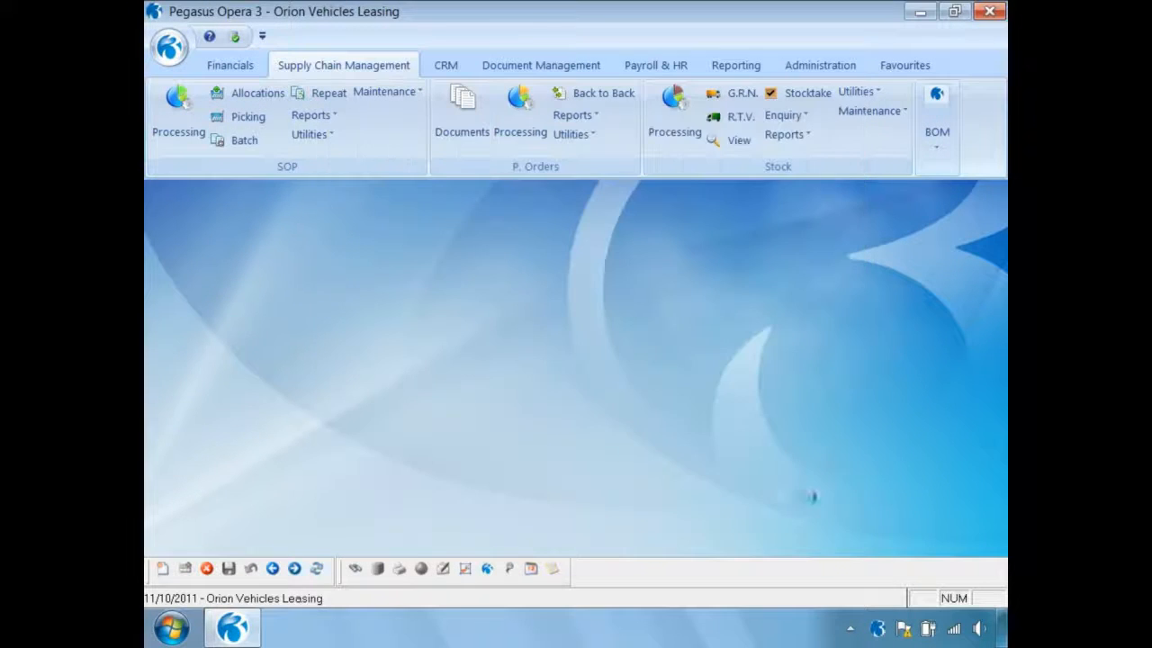
pyautogui.click(856, 92)
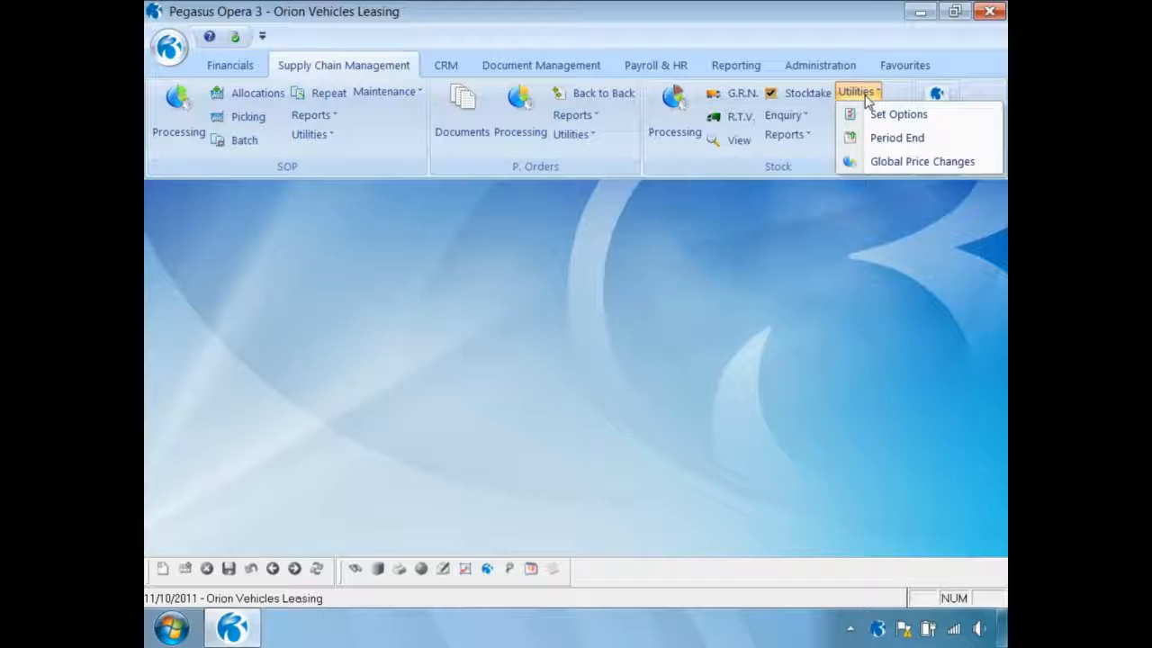
pyautogui.click(883, 162)
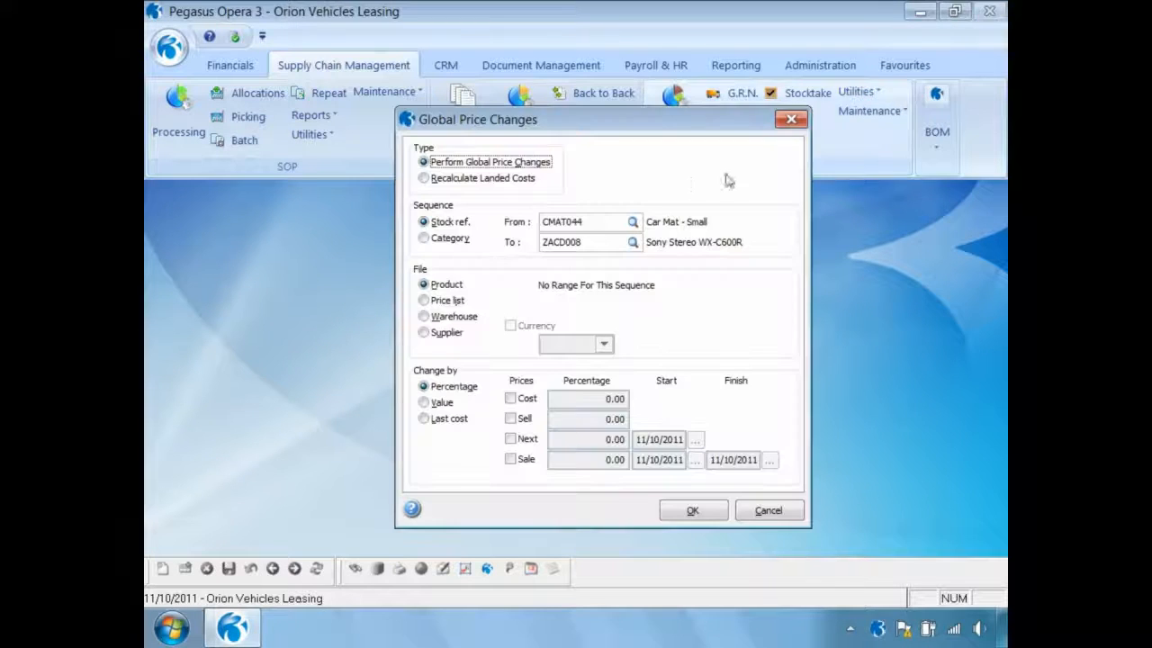
pyautogui.click(423, 179)
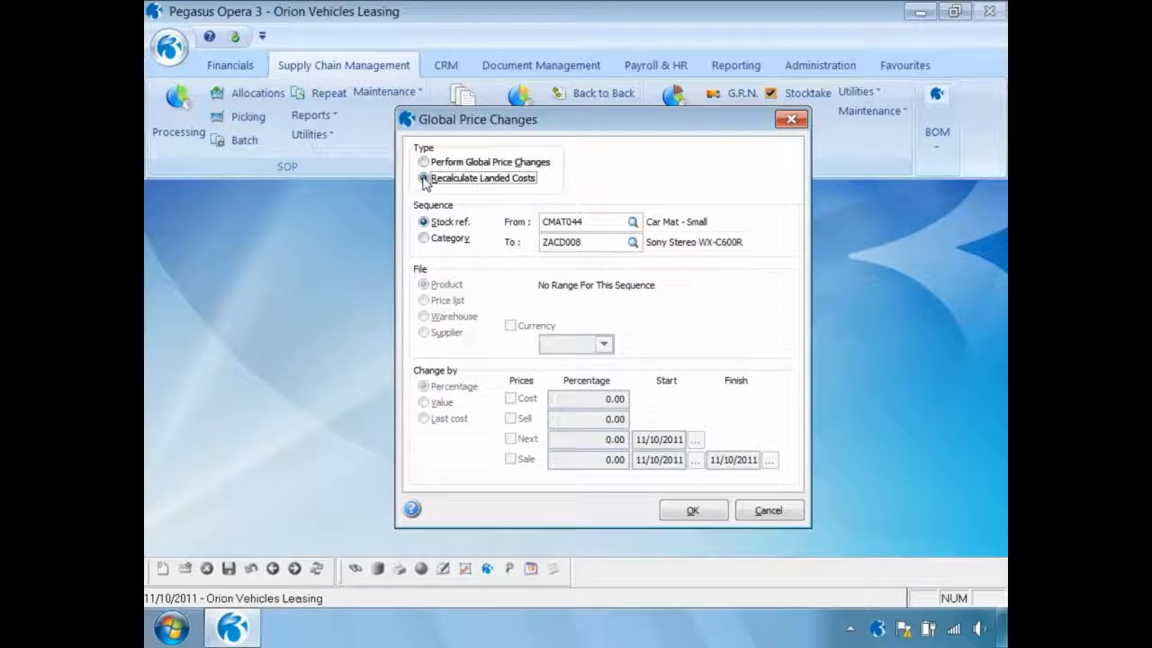
pyautogui.click(684, 510)
pyautogui.click(615, 384)
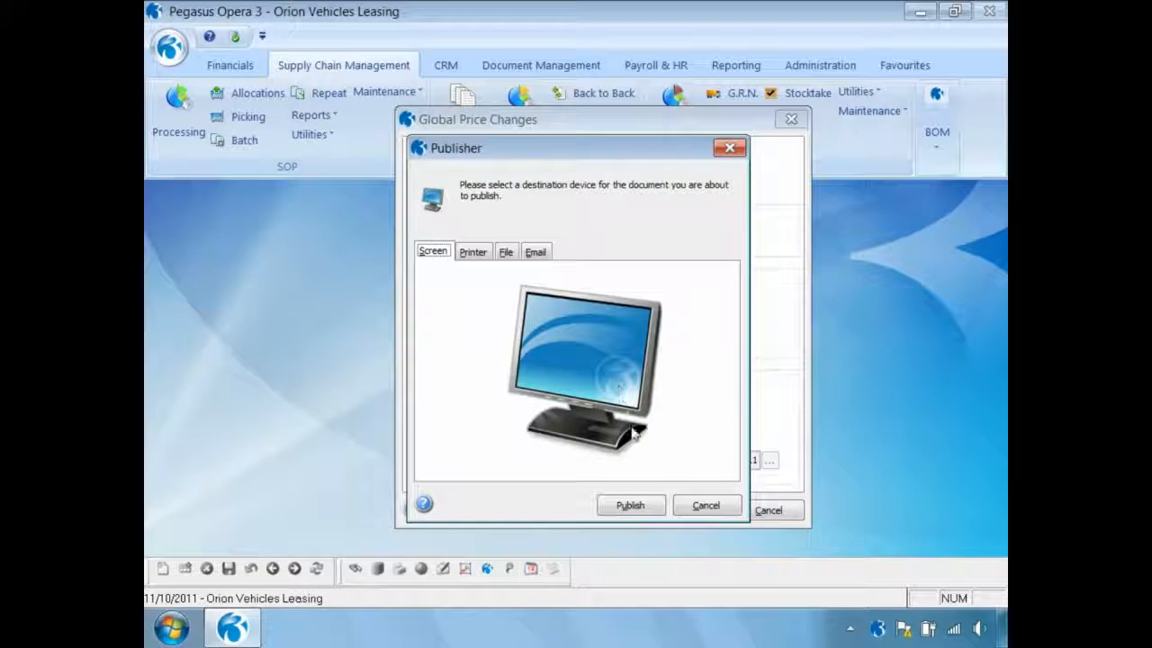
pyautogui.click(629, 505)
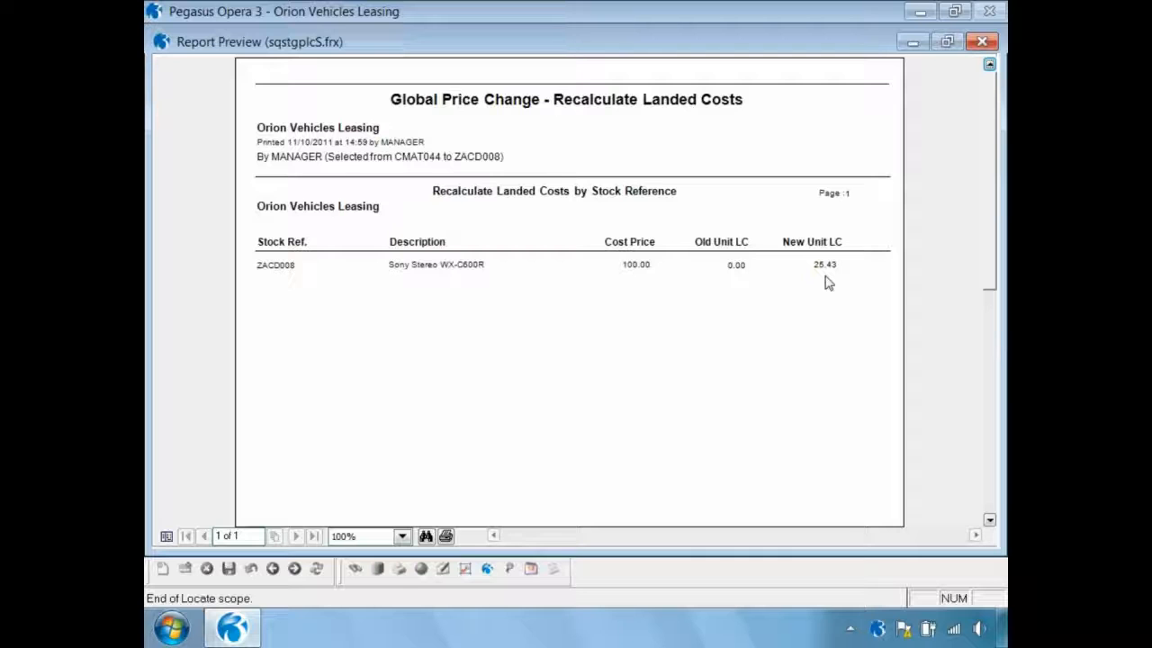
# - Close the report preview, apply the landed costs recalculation, and leave Global Price Changes
pyautogui.click(982, 43)
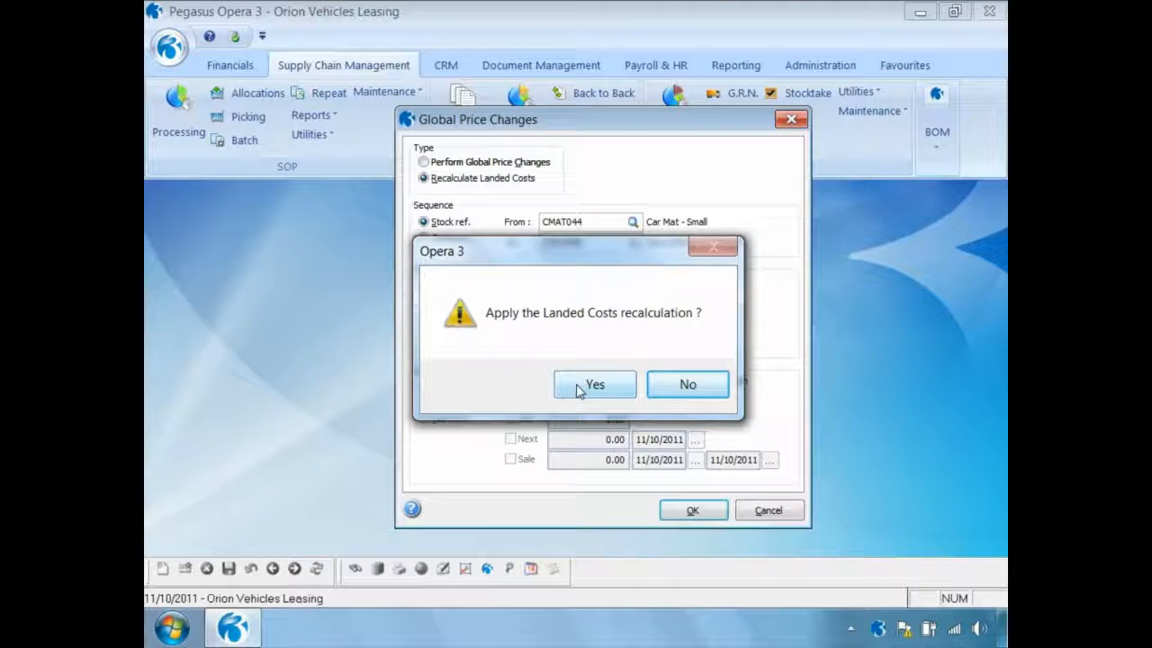
pyautogui.click(580, 387)
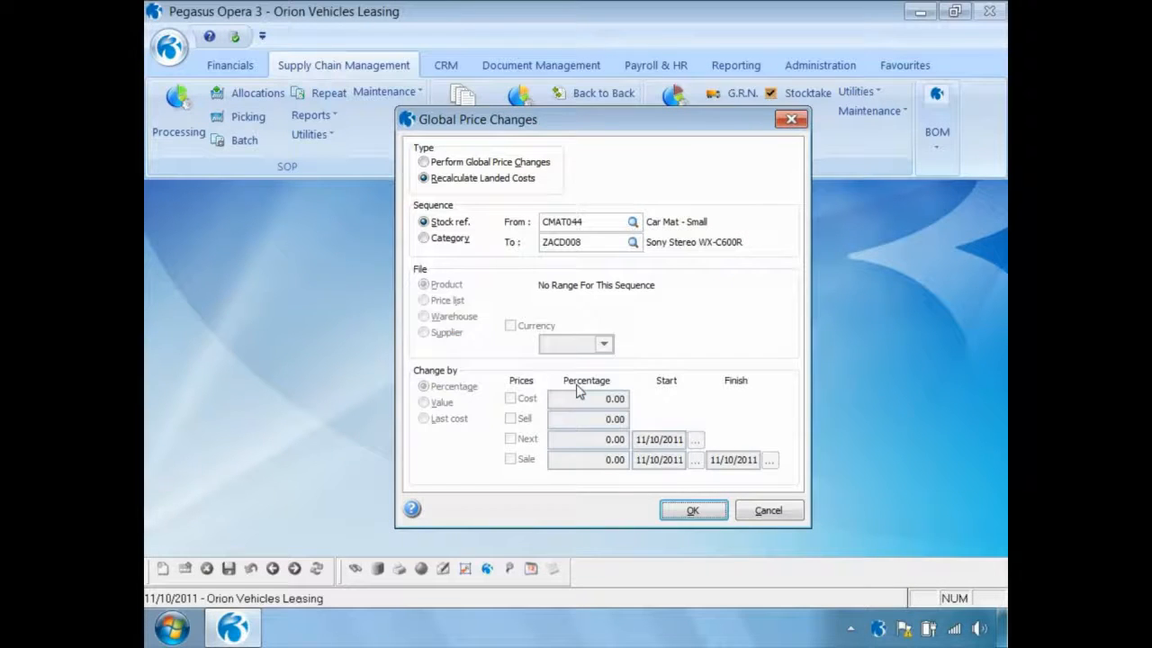
pyautogui.click(768, 510)
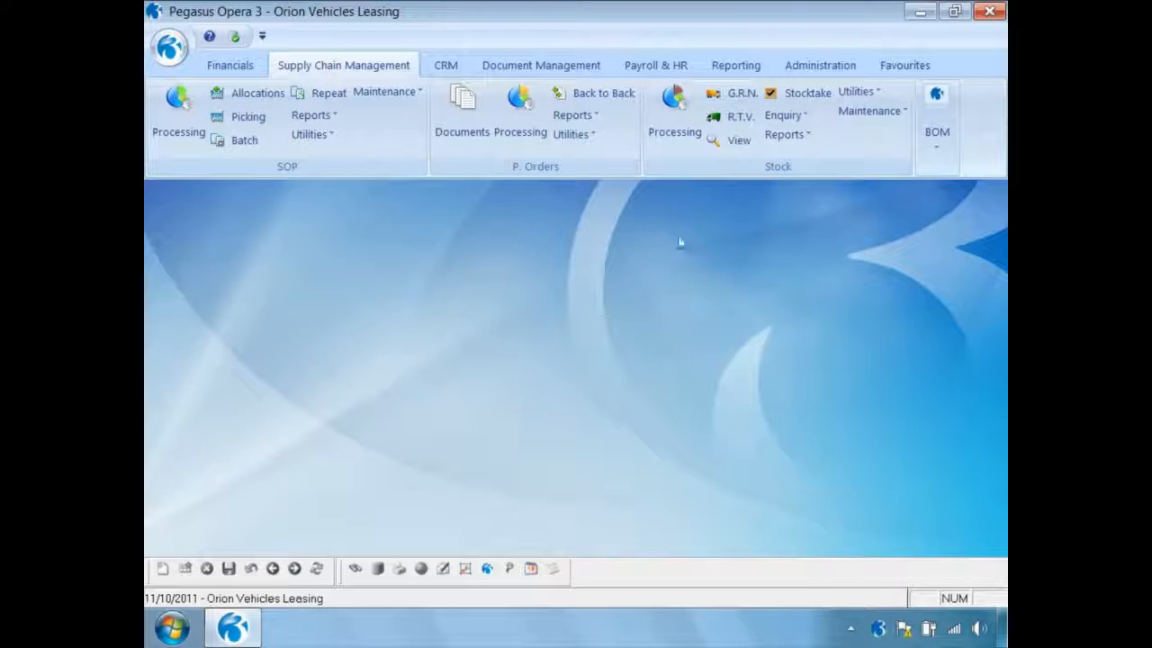
# - Reopen stock item ZACD008 to check its standard landed cost, and close the record
pyautogui.click(674, 115)
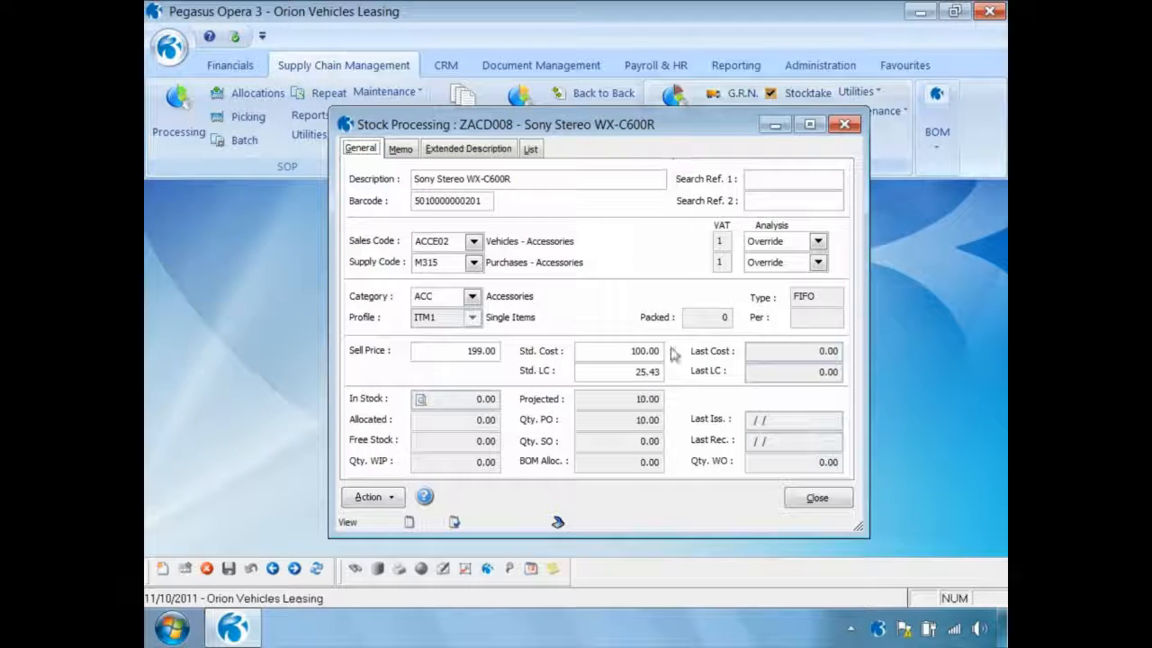
pyautogui.click(657, 373)
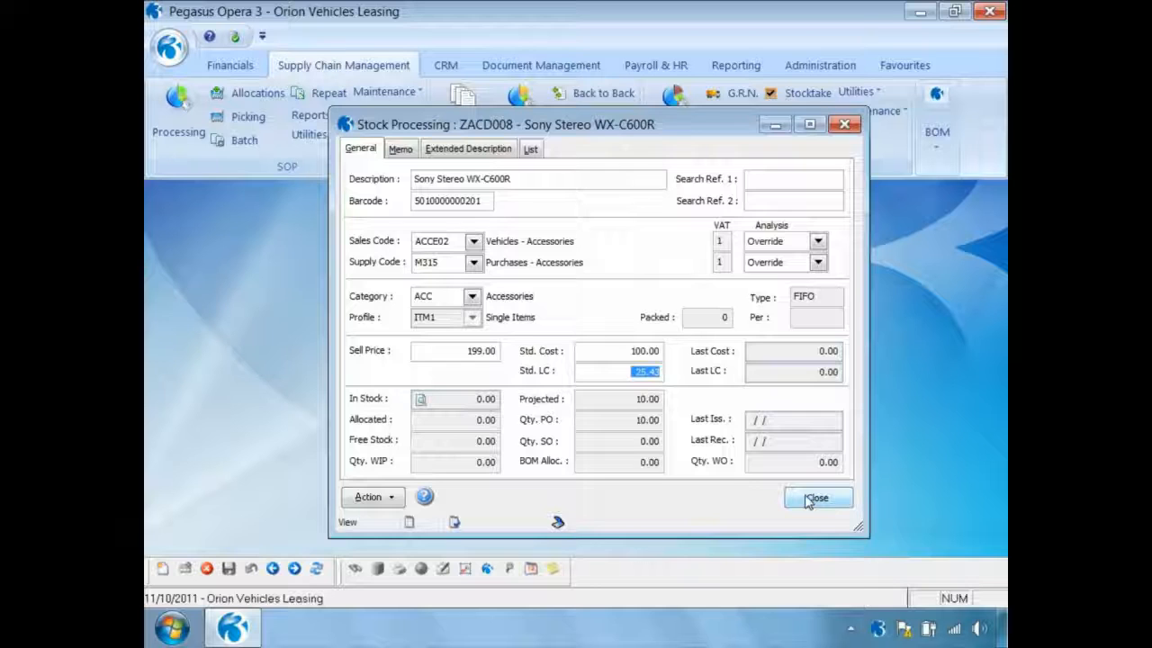
pyautogui.click(807, 500)
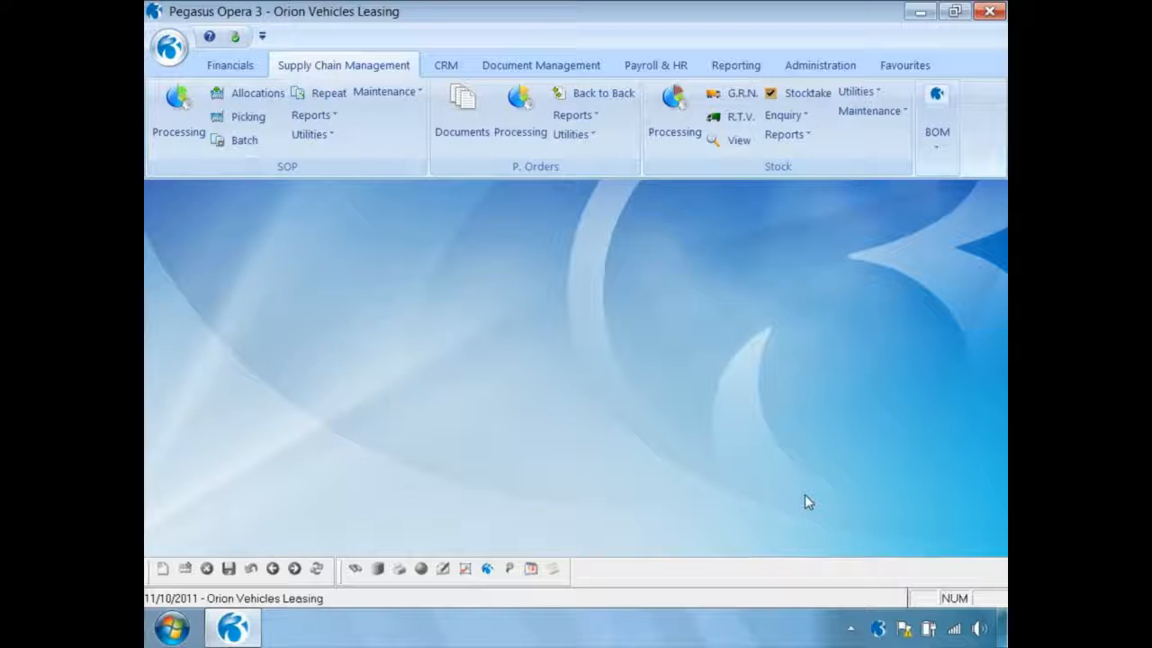
# - Open purchase order processing, start a goods receipt, and select the purchase order for stock item ZACD008
pyautogui.click(521, 135)
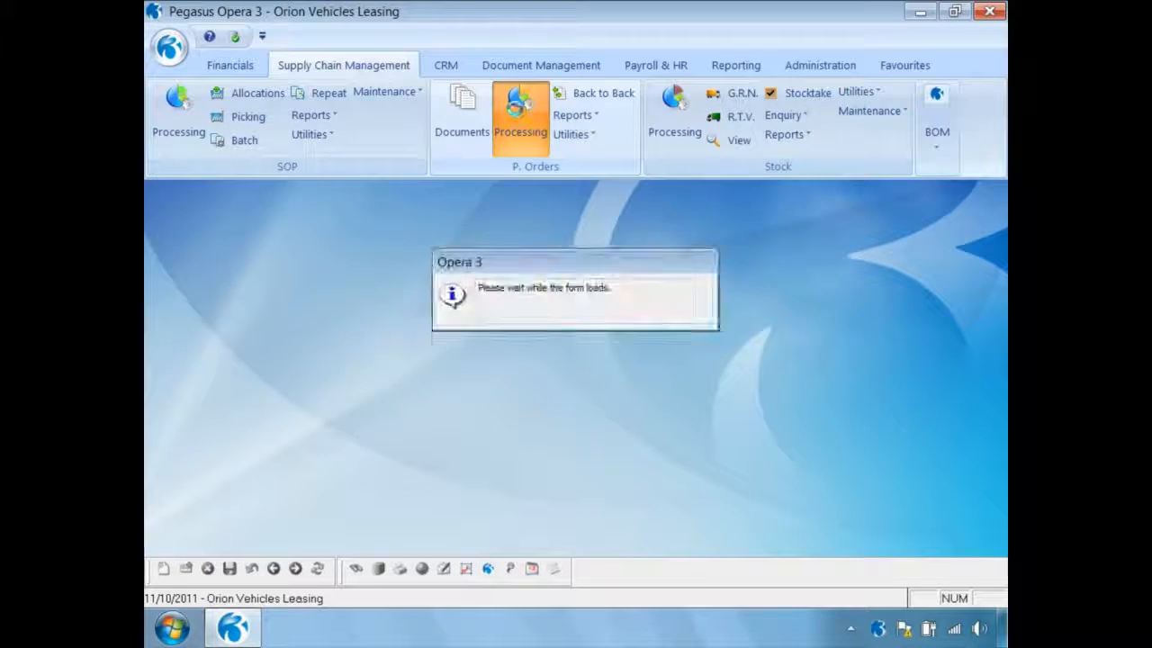
pyautogui.click(378, 498)
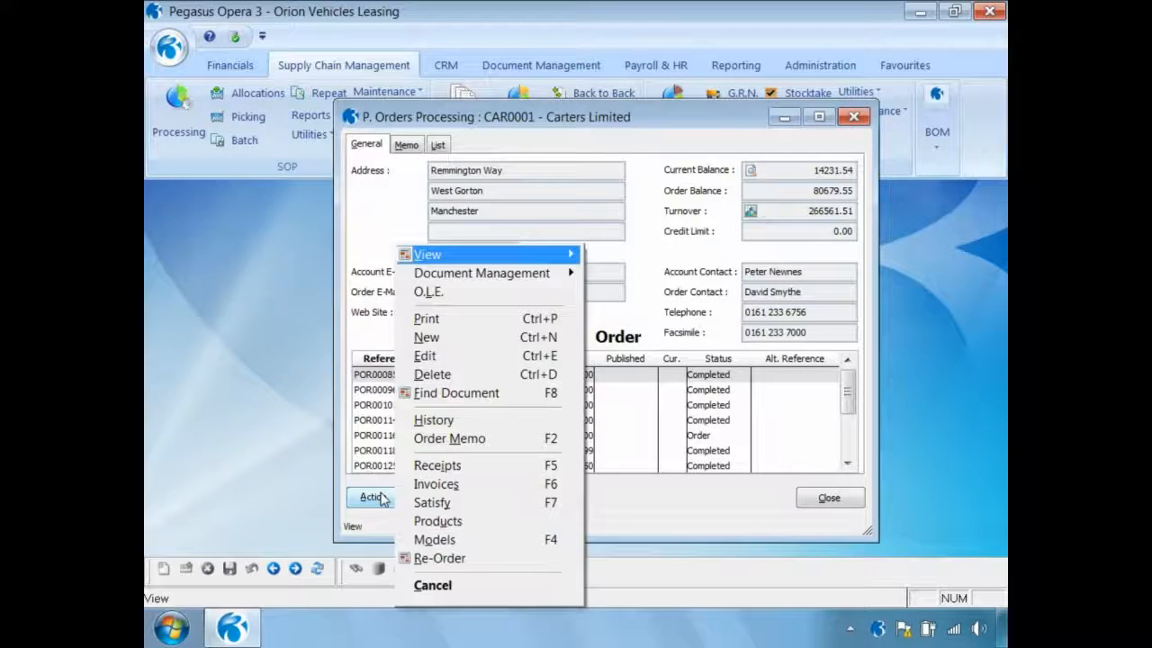
pyautogui.click(421, 467)
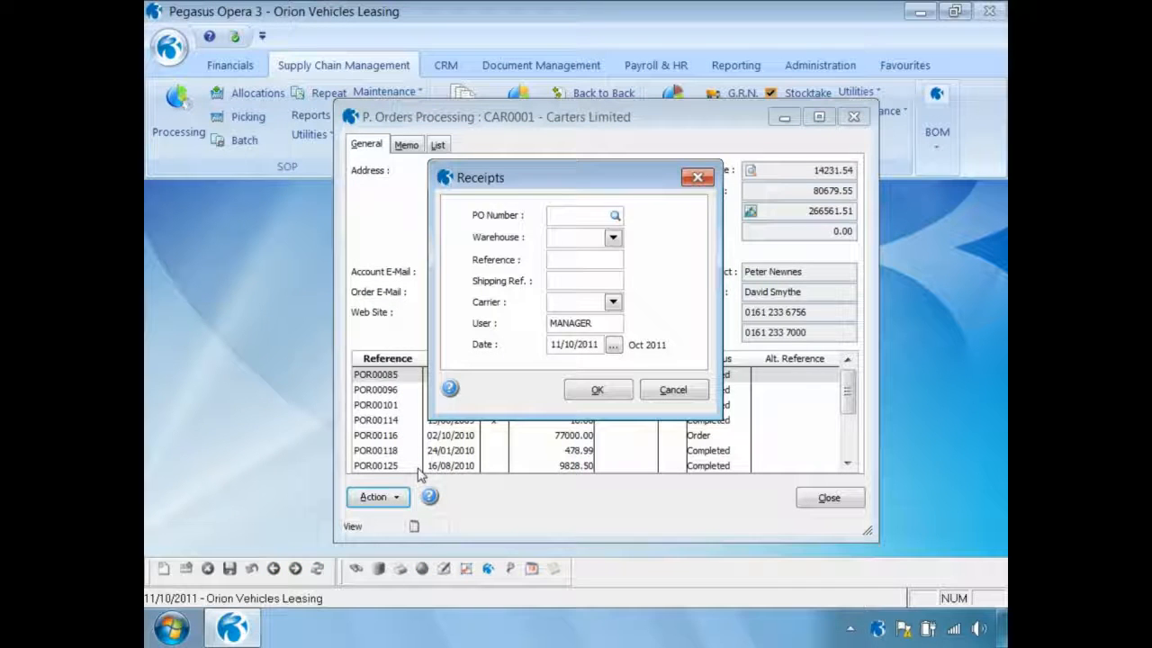
pyautogui.press('Tab')
pyautogui.doubleClick(328, 280)
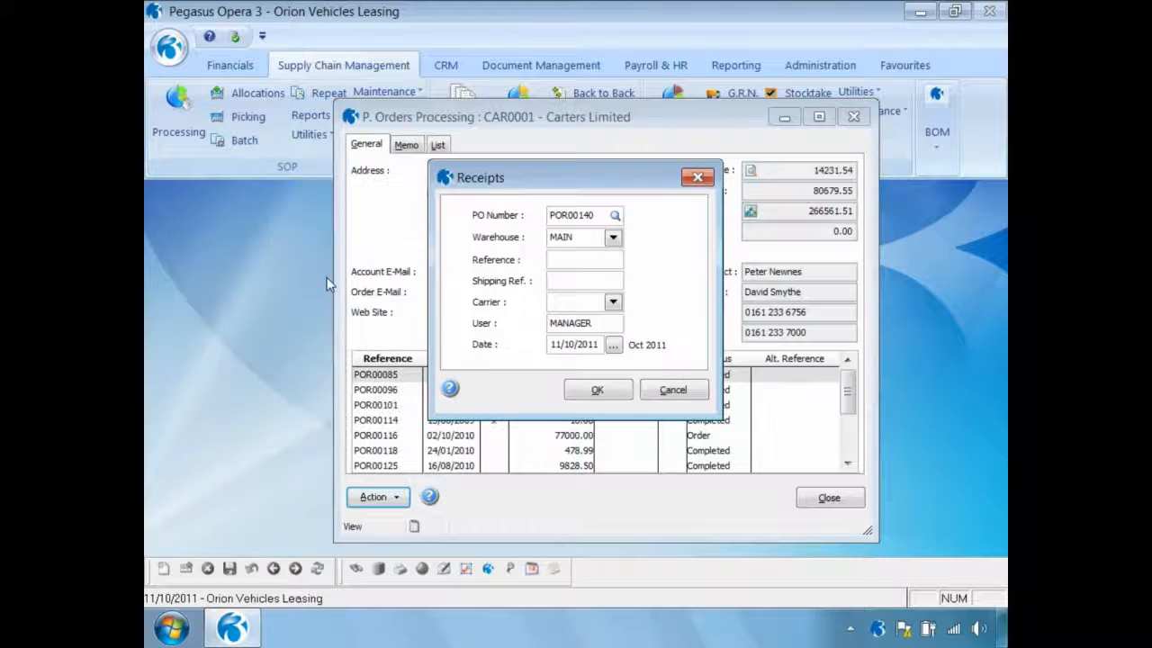
# - Enter REF500 as the receipt's reference and SR1000 as its shipping reference, and confirm the receipt header
pyautogui.click(556, 261)
pyautogui.write('REF500')
pyautogui.press('Tab')
pyautogui.write('SR1000')
pyautogui.click(596, 390)
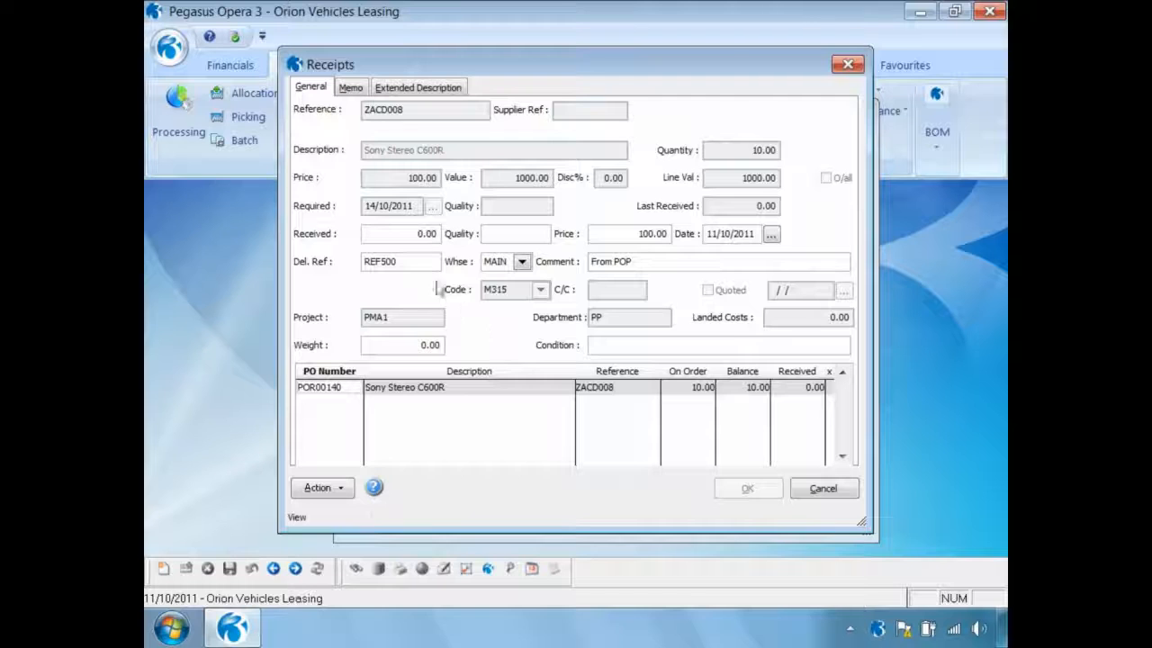
# - Set the received quantity of stock item ZACD008 to 10 on the receipt line
pyautogui.click(416, 234)
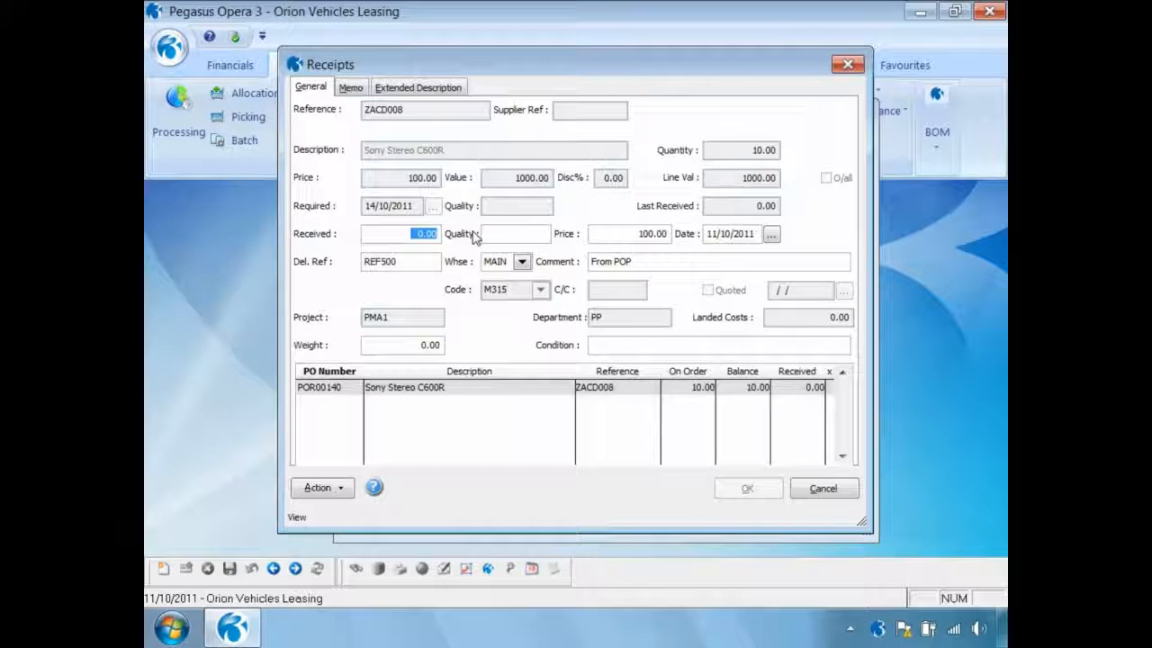
pyautogui.write('10')
pyautogui.press('Tab')
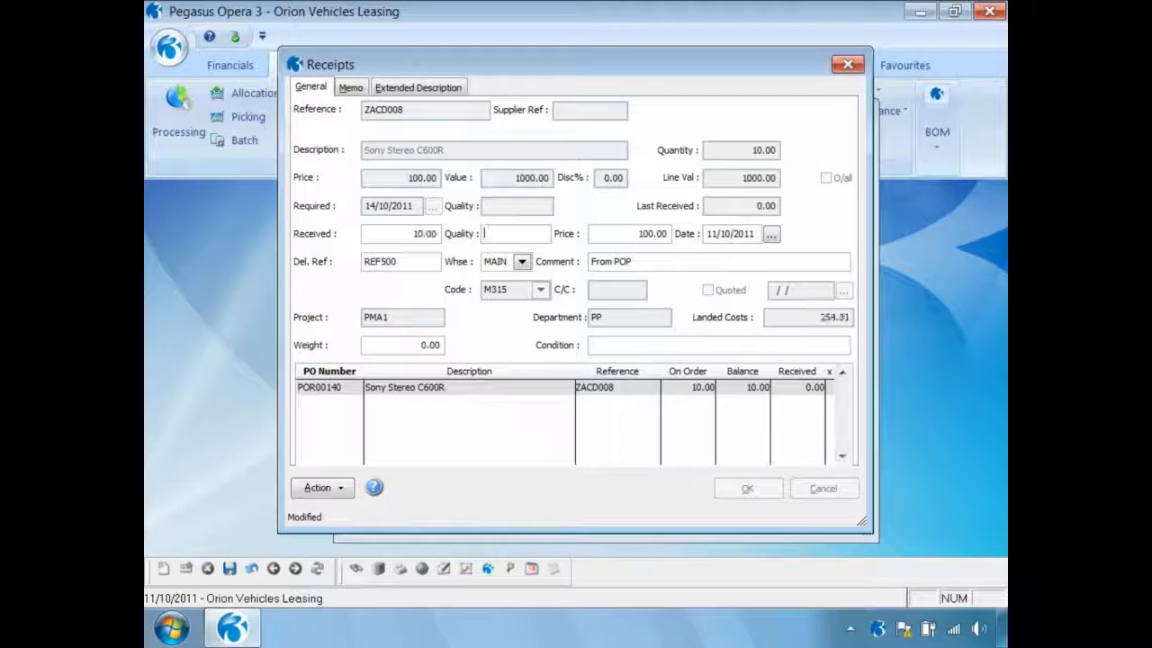
pyautogui.click(634, 234)
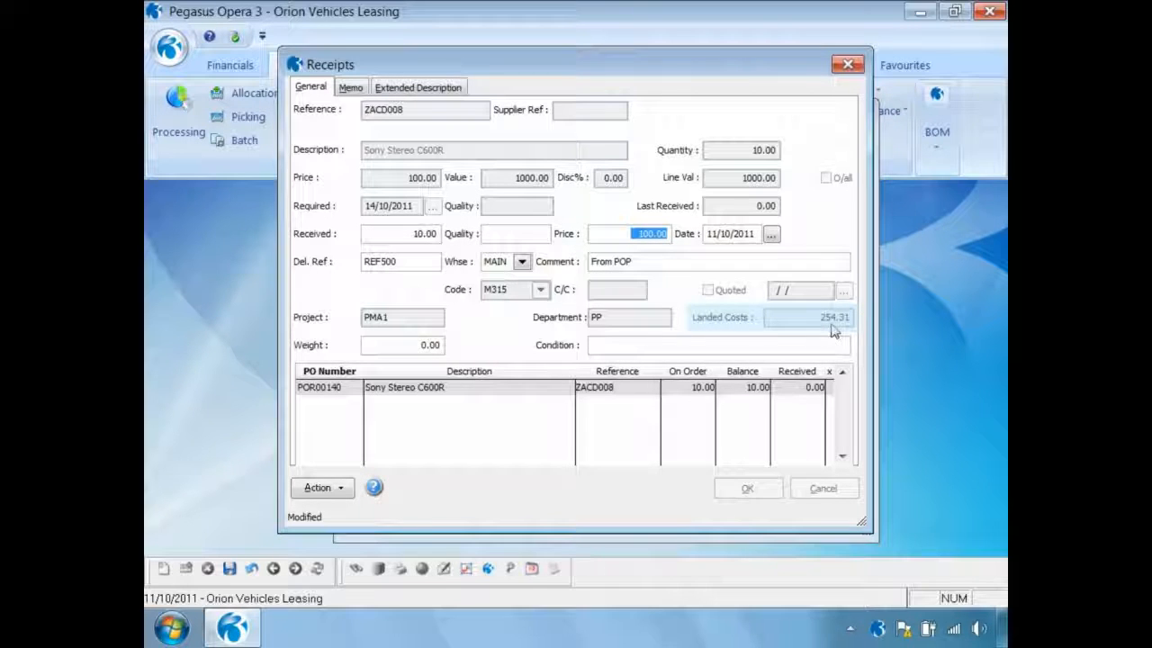
# - Override the receipt line's landed costs so the Insurance cost type I001 is not applied, and save and confirm the override
pyautogui.click(343, 493)
pyautogui.moveTo(375, 558)
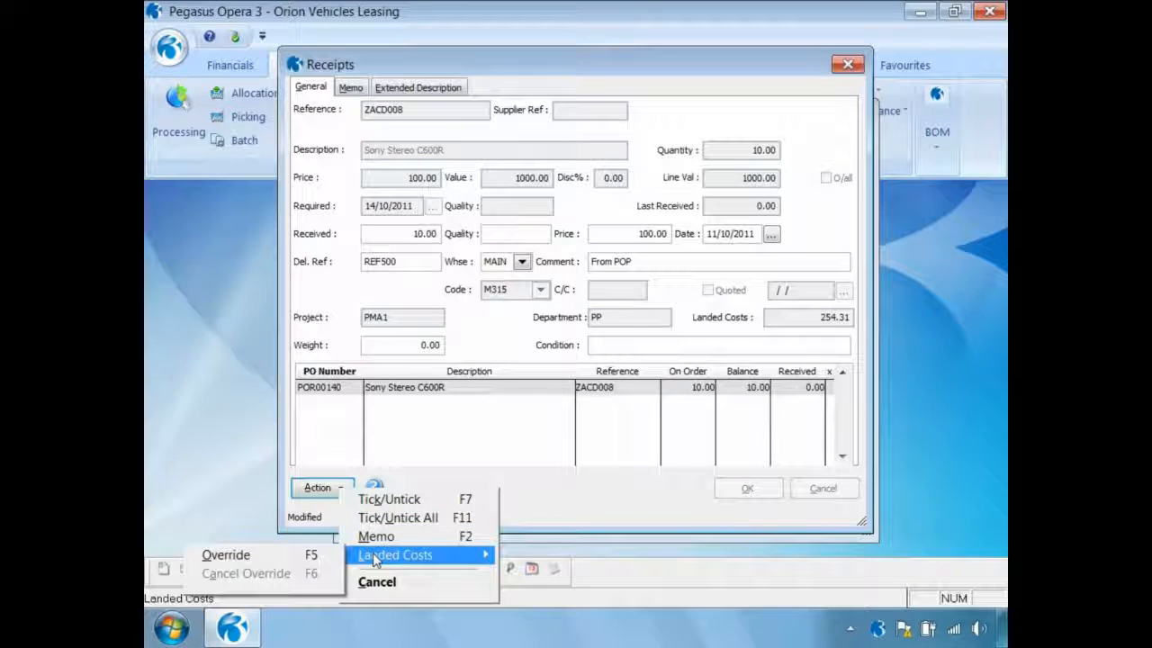
pyautogui.click(287, 558)
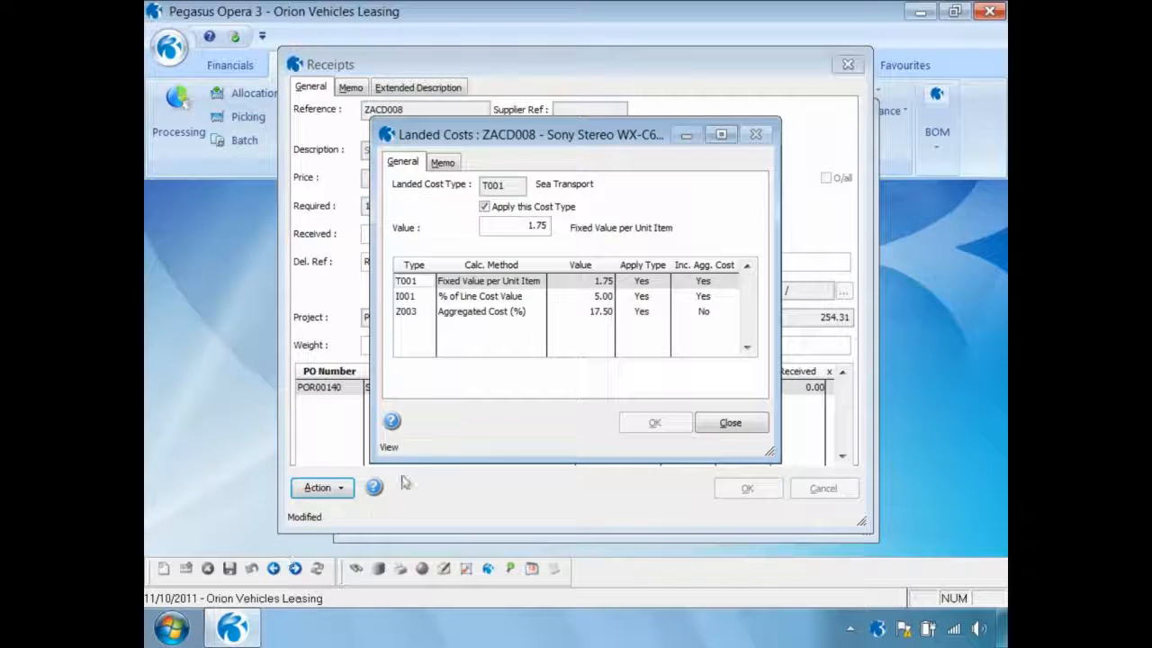
pyautogui.click(412, 297)
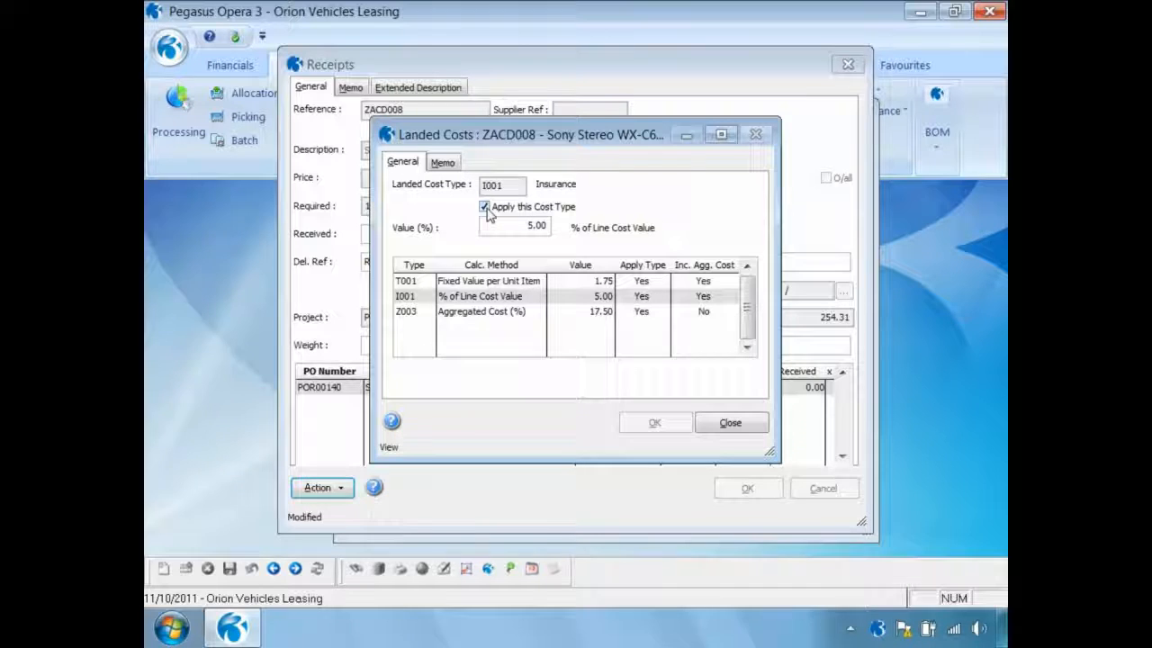
pyautogui.click(485, 207)
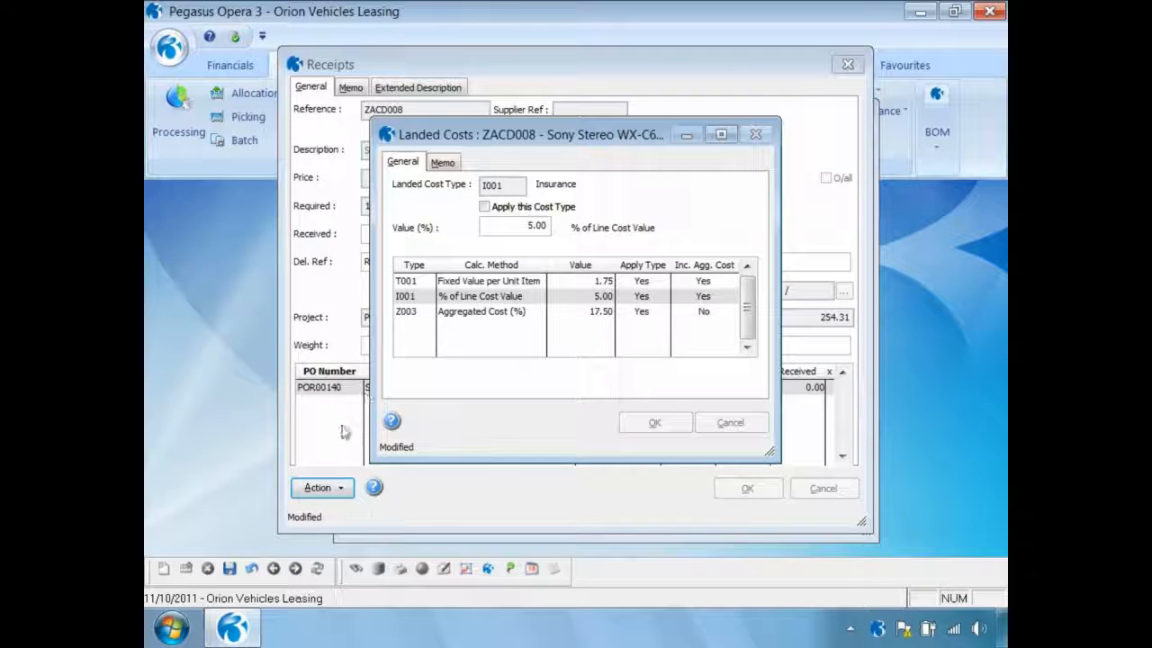
pyautogui.click(230, 567)
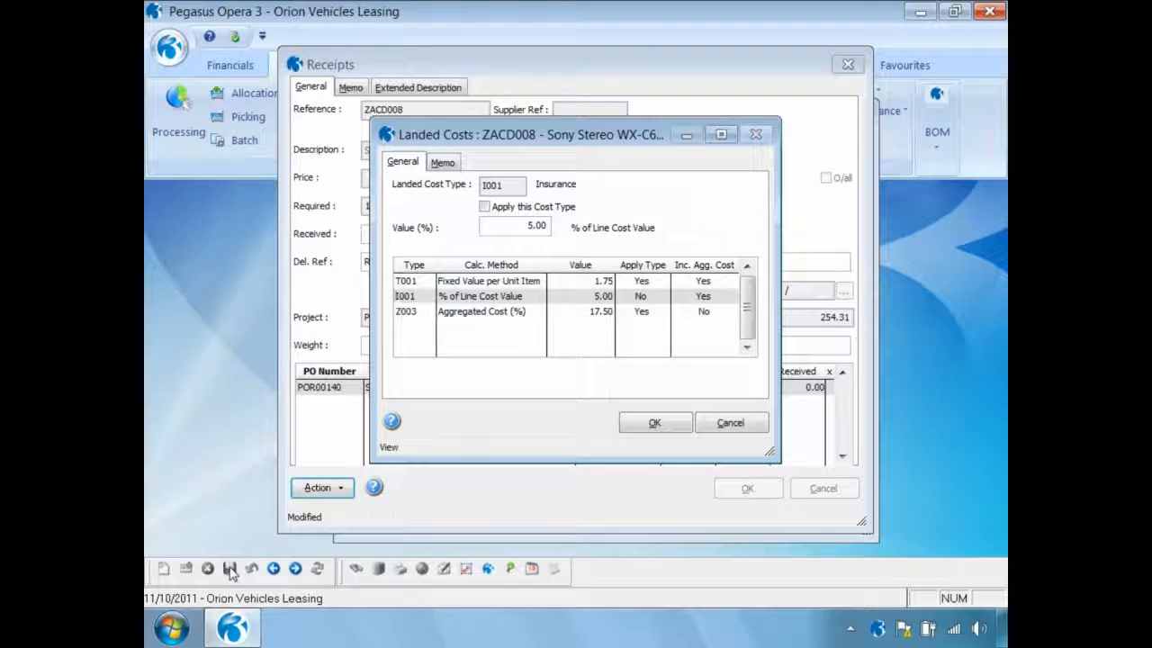
pyautogui.click(656, 422)
pyautogui.click(727, 422)
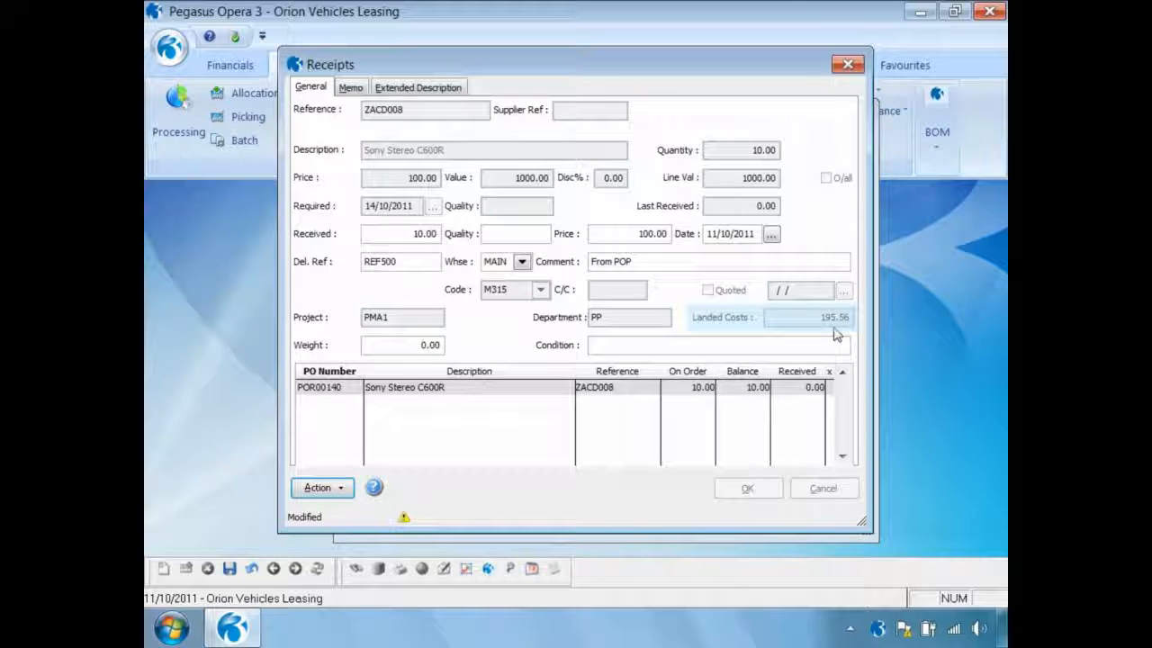
# - Cancel the landed costs override on the receipt line for ZACD008
pyautogui.click(339, 490)
pyautogui.moveTo(396, 554)
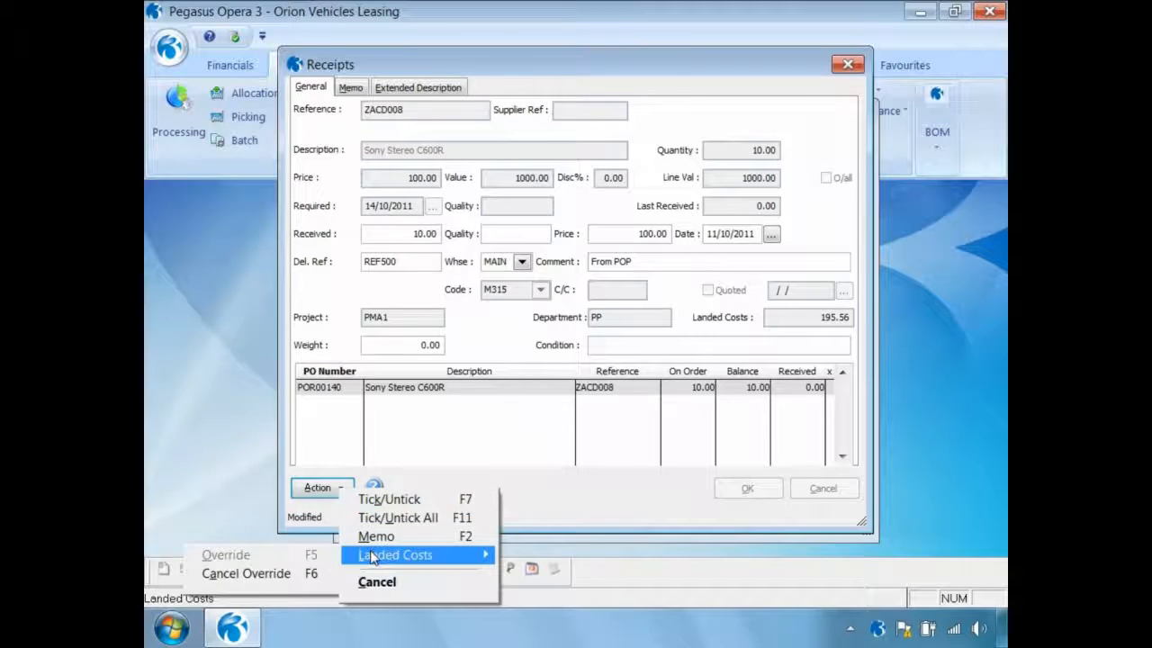
pyautogui.click(286, 580)
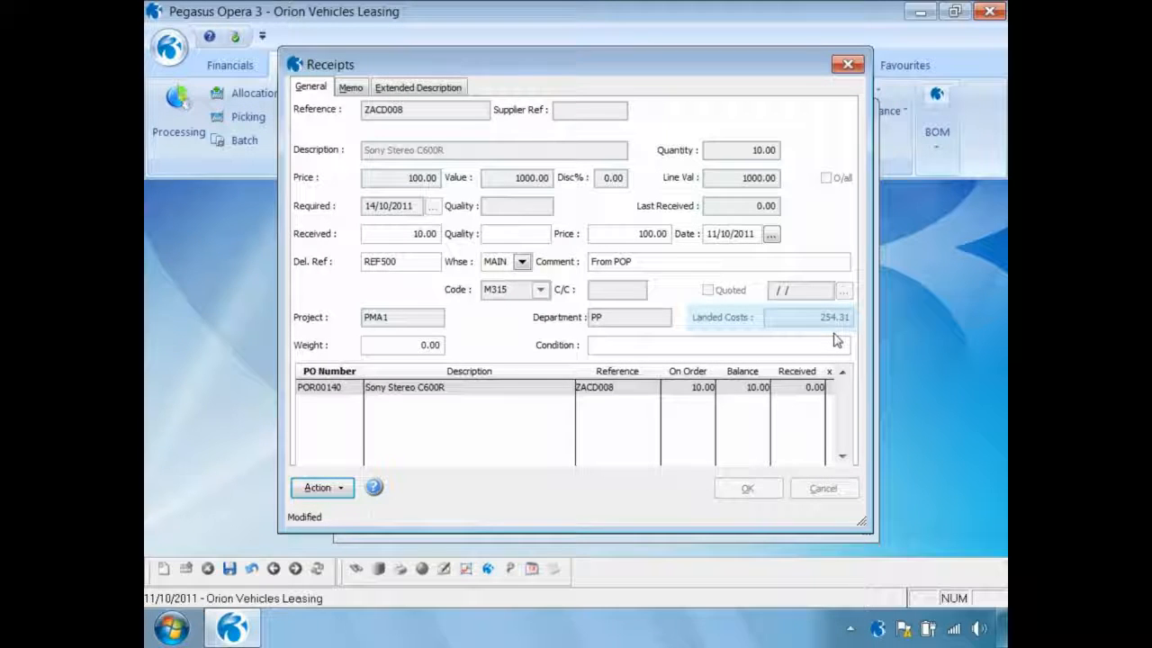
# - Save the receipt line, confirm the receipt, and close purchase order processing
pyautogui.click(230, 570)
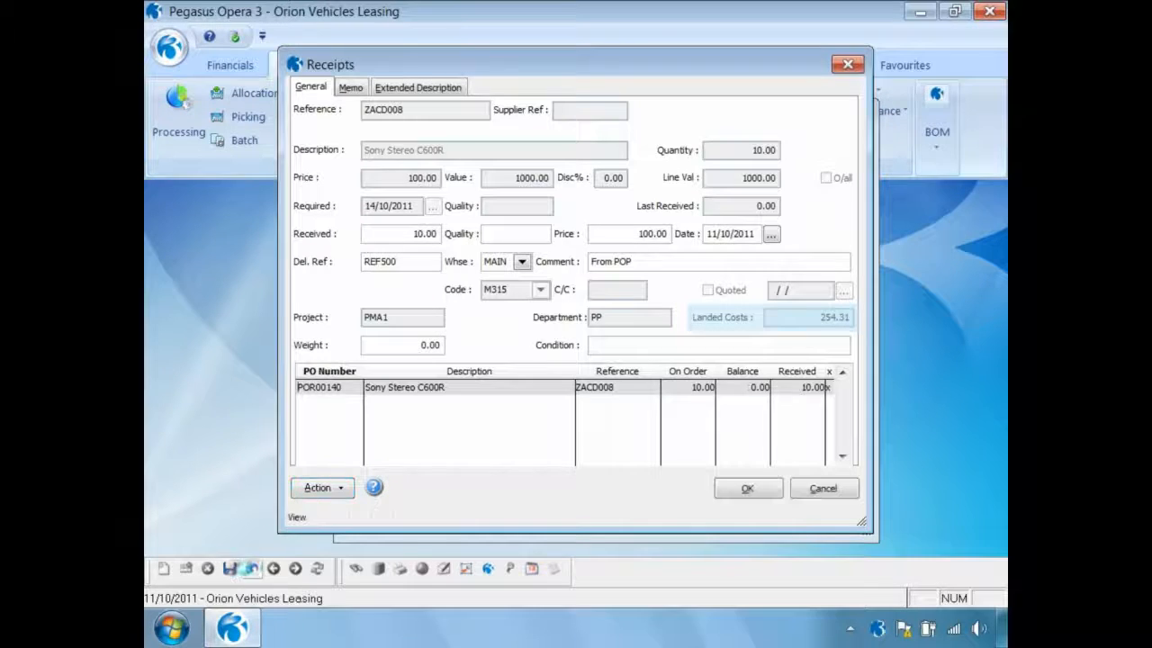
pyautogui.click(746, 488)
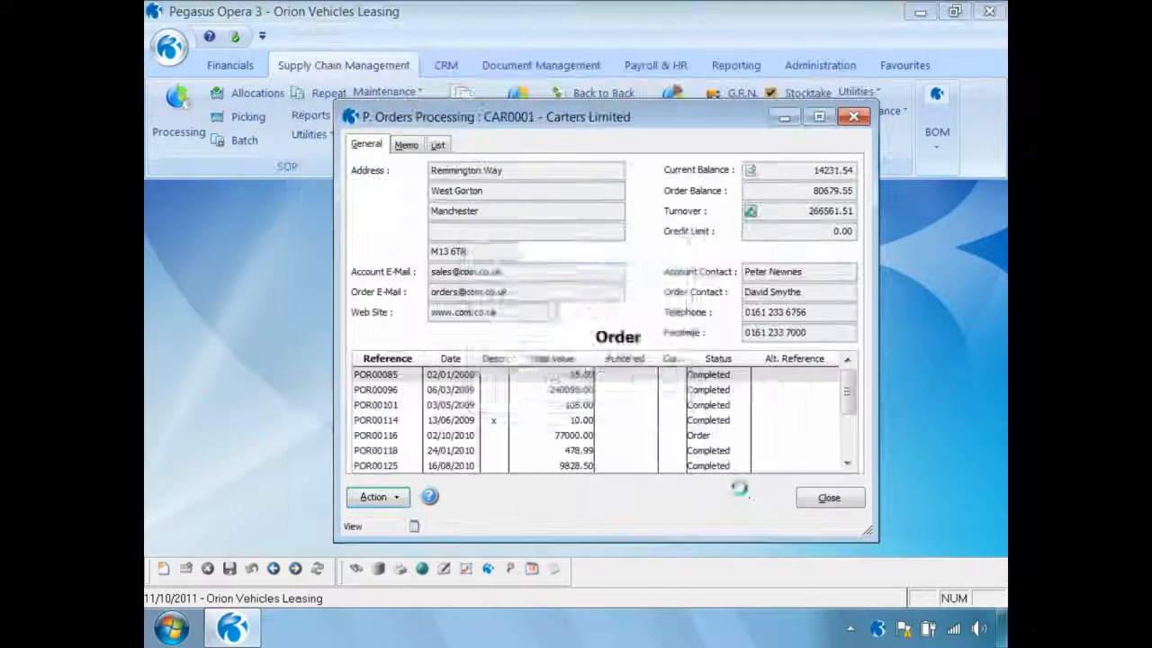
pyautogui.click(550, 381)
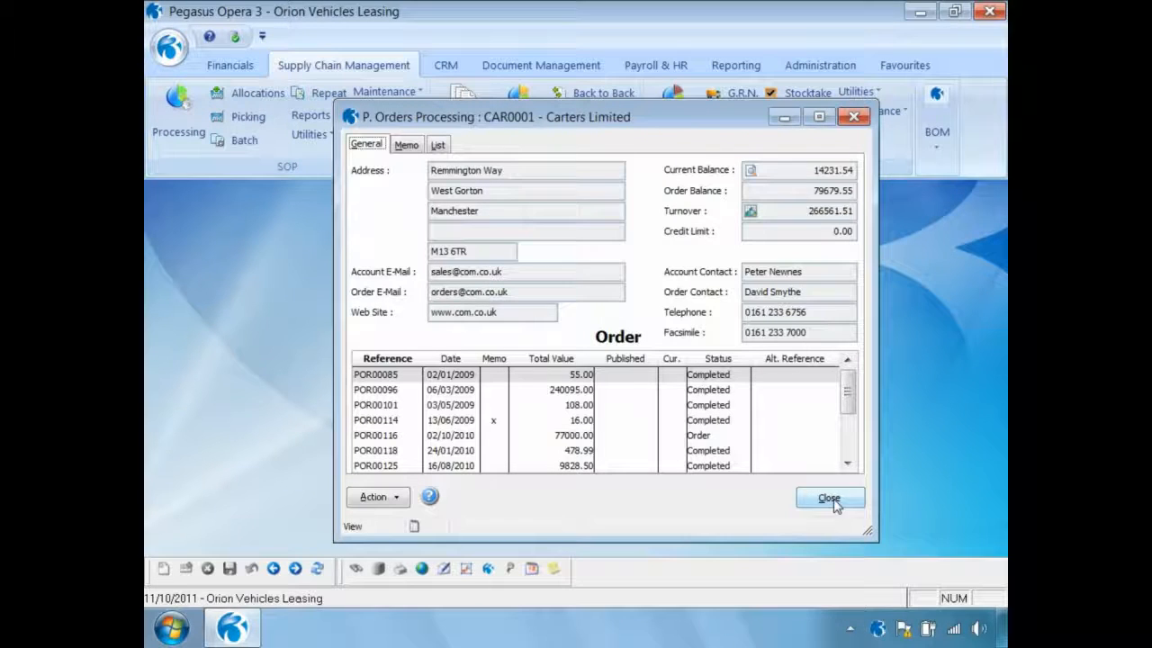
pyautogui.click(829, 498)
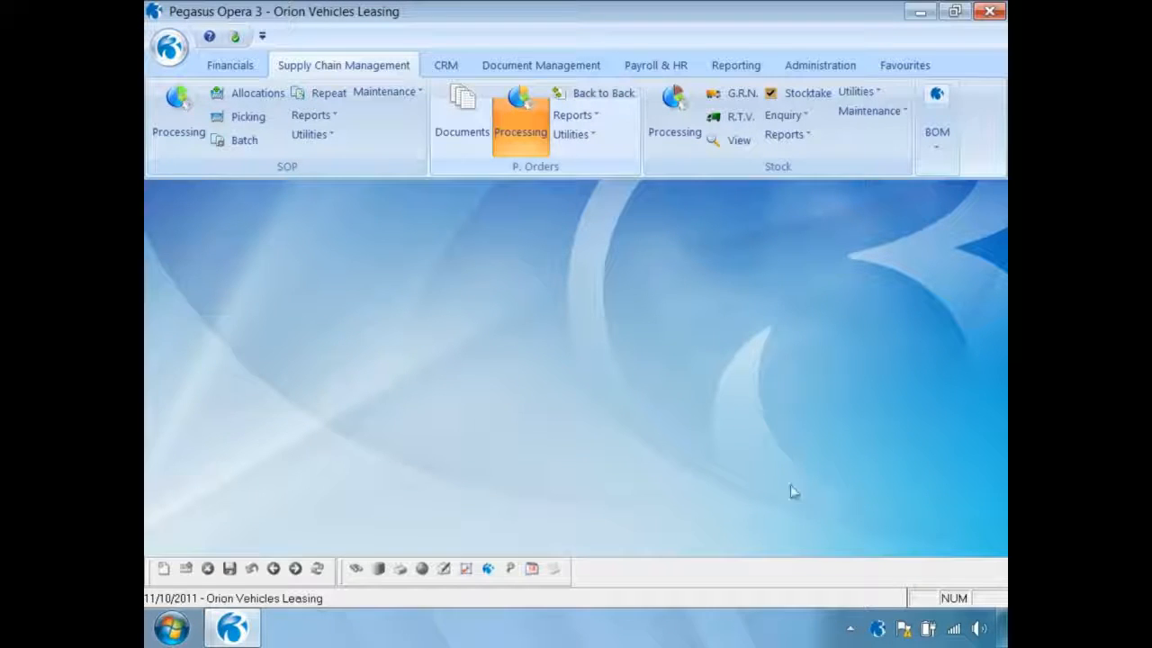
# - Open the nominal ledger view and set its range from 2011 period 10 to 2011 period 10
pyautogui.click(230, 67)
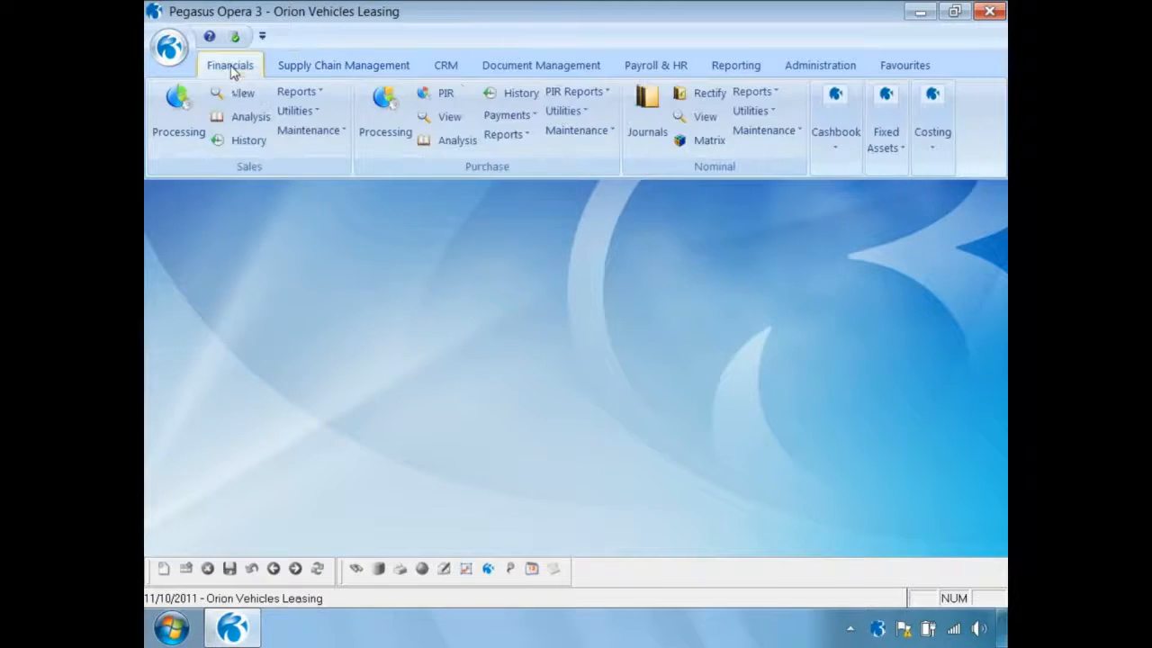
pyautogui.click(705, 117)
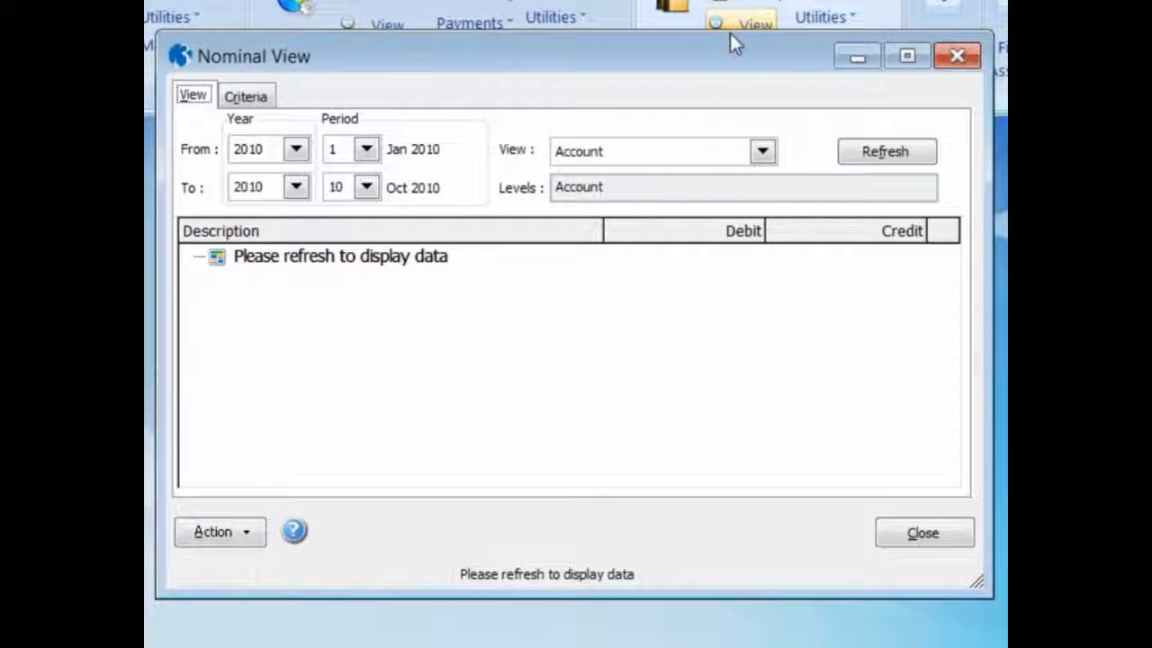
pyautogui.click(344, 209)
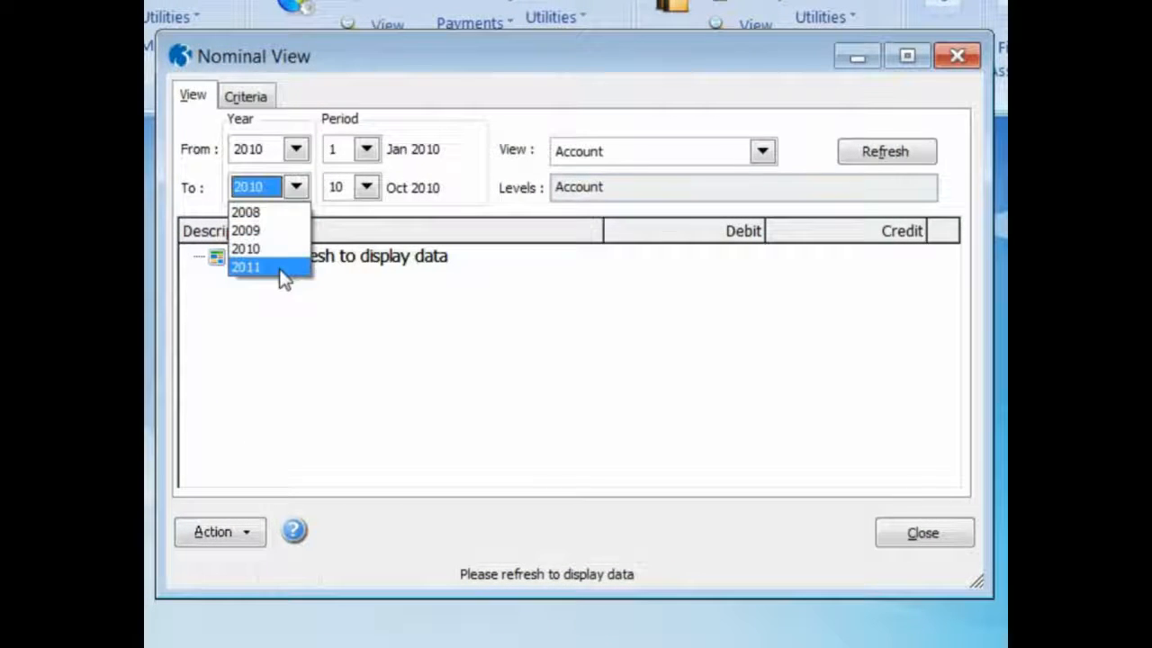
pyautogui.click(282, 269)
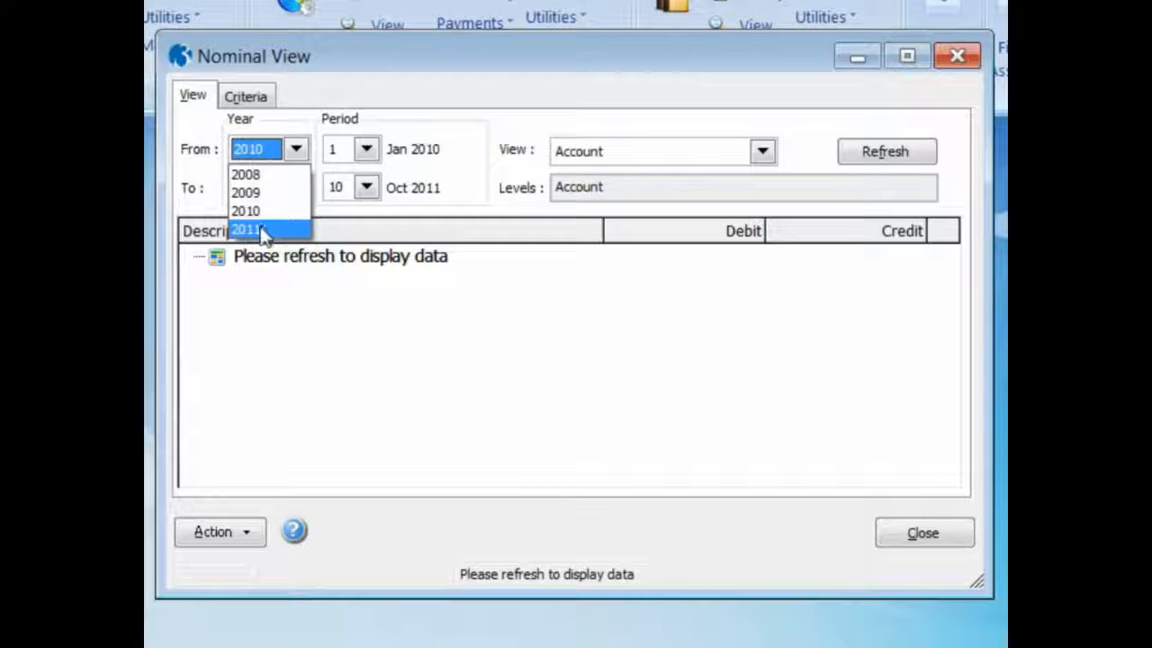
pyautogui.click(301, 229)
pyautogui.click(366, 149)
pyautogui.scroll(-1, 374, 279)
pyautogui.click(347, 283)
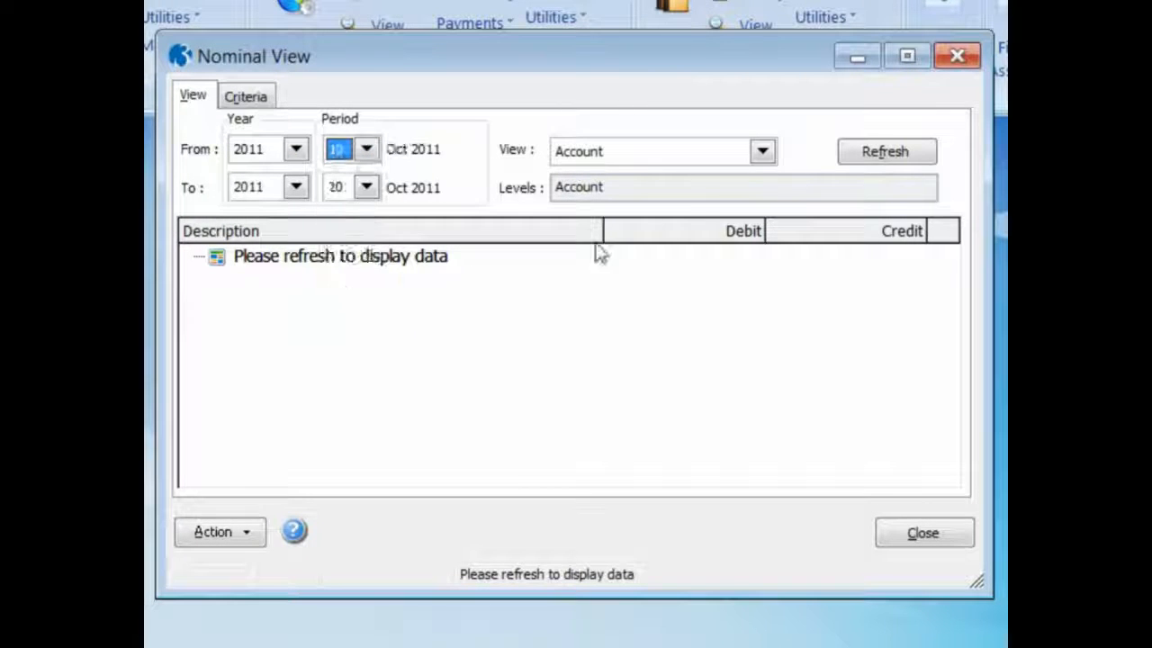
# - Switch the ledger view to Nominal and refresh the displayed data
pyautogui.click(761, 153)
pyautogui.click(731, 203)
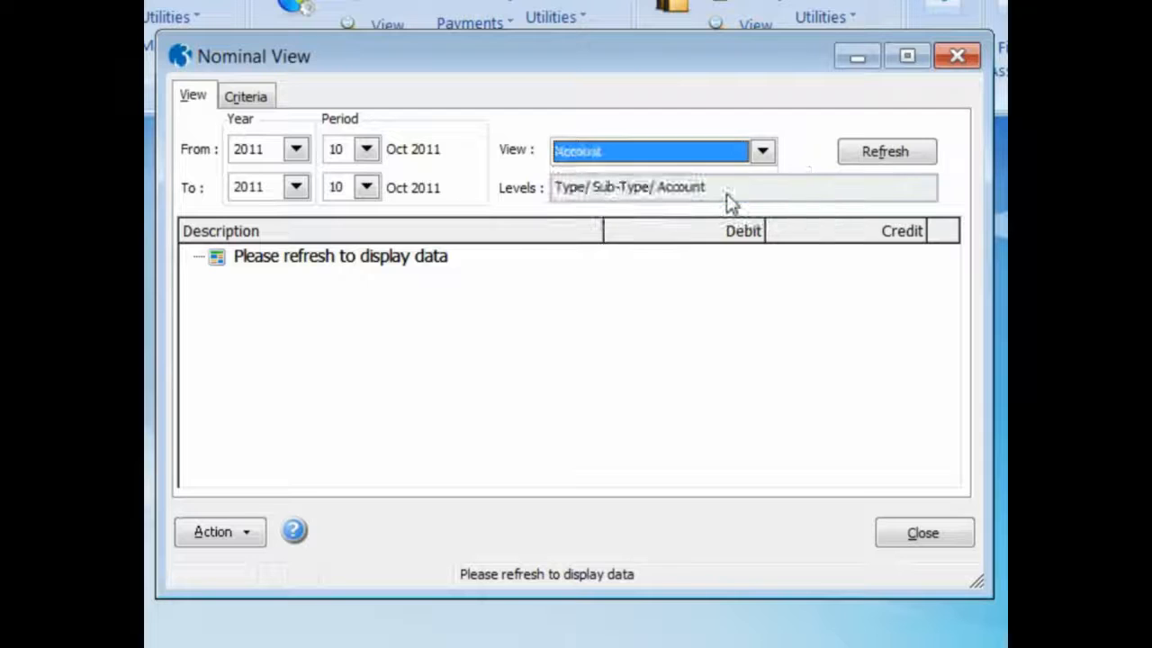
pyautogui.click(862, 154)
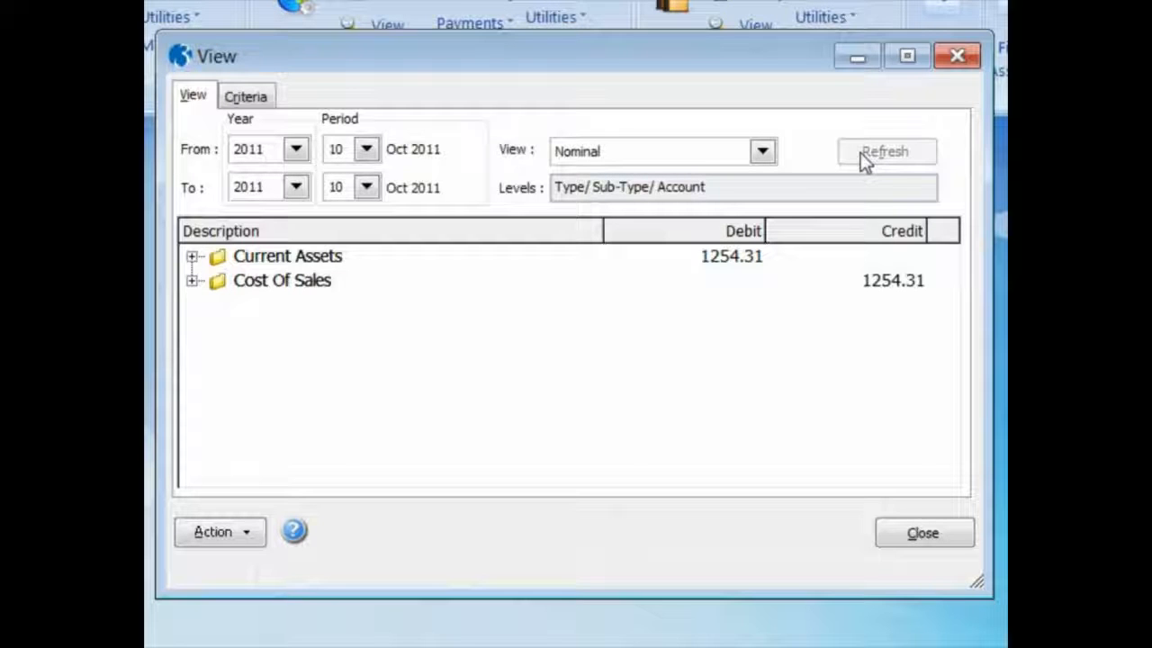
# - Expand Current Assets down to Stocks, examine the Stock account's transactions, and close them
pyautogui.click(191, 256)
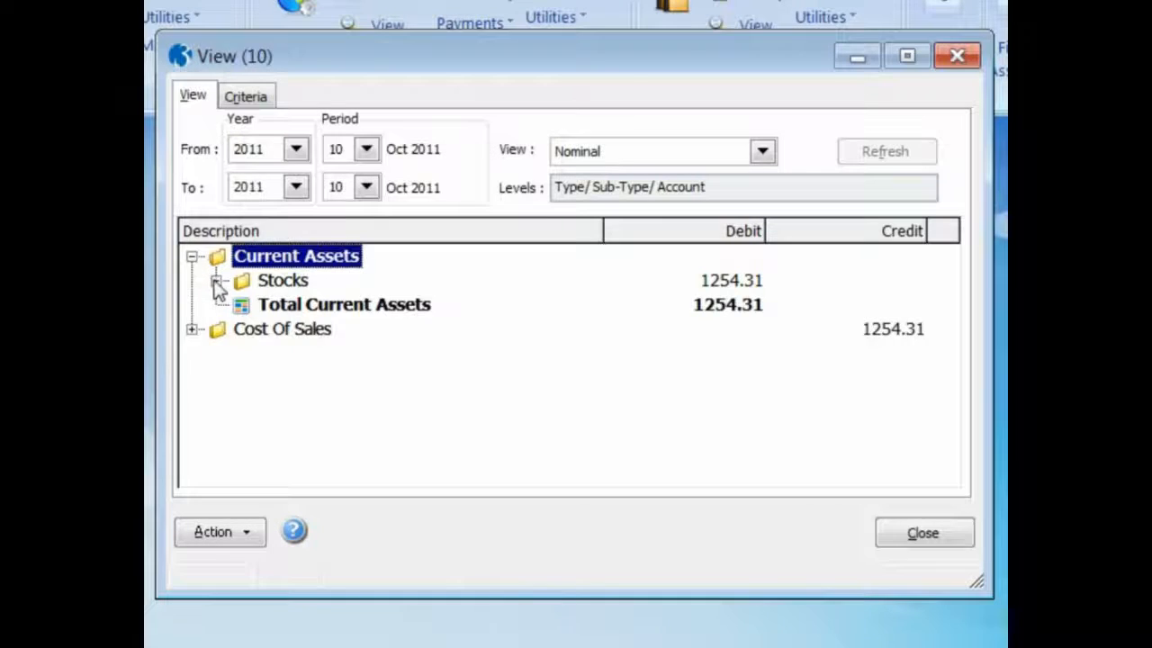
pyautogui.click(216, 281)
pyautogui.doubleClick(270, 310)
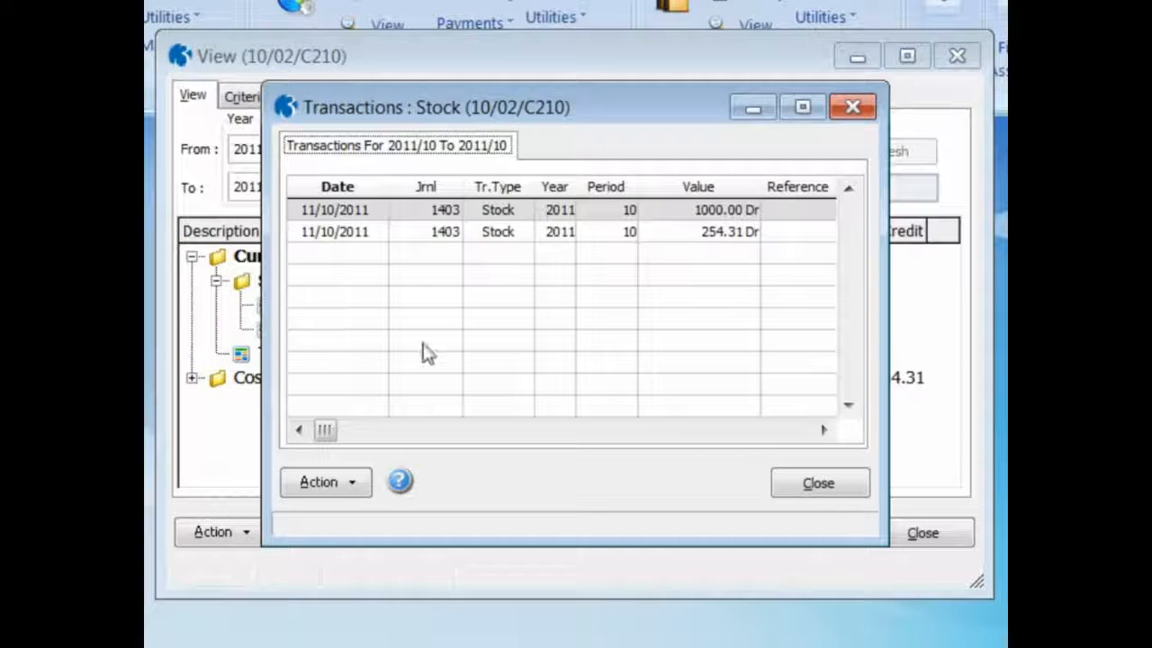
pyautogui.click(801, 480)
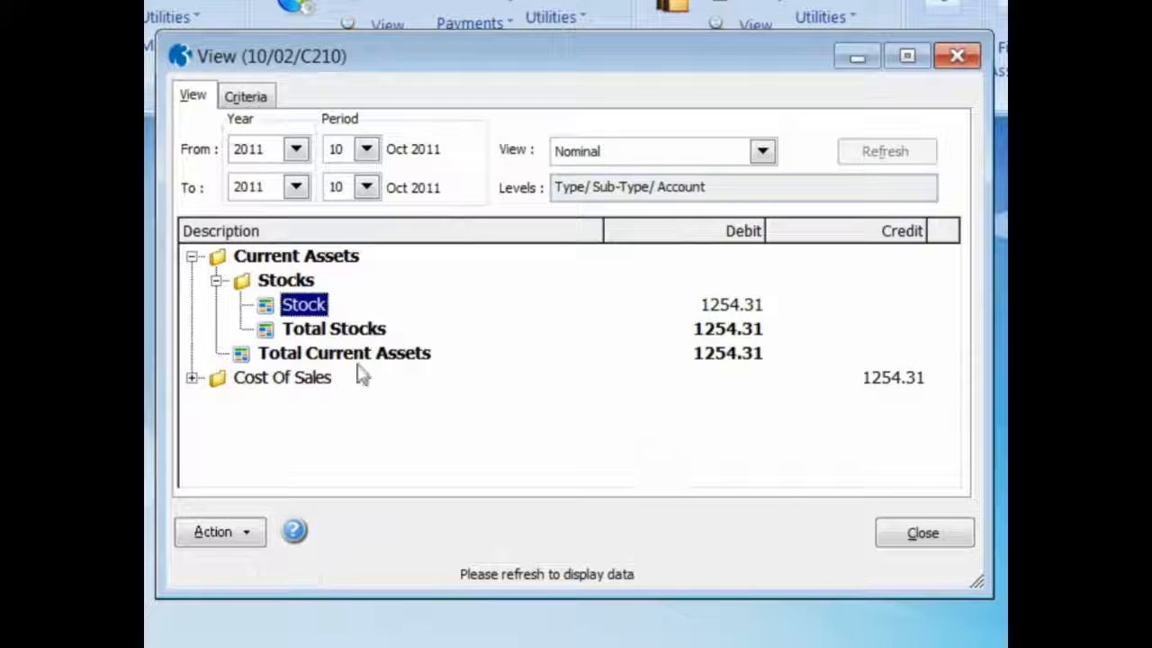
# - Expand Cost Of Sales down to Stock and BOM Movements, and examine the Goods In and Freight Costs transactions
pyautogui.click(193, 379)
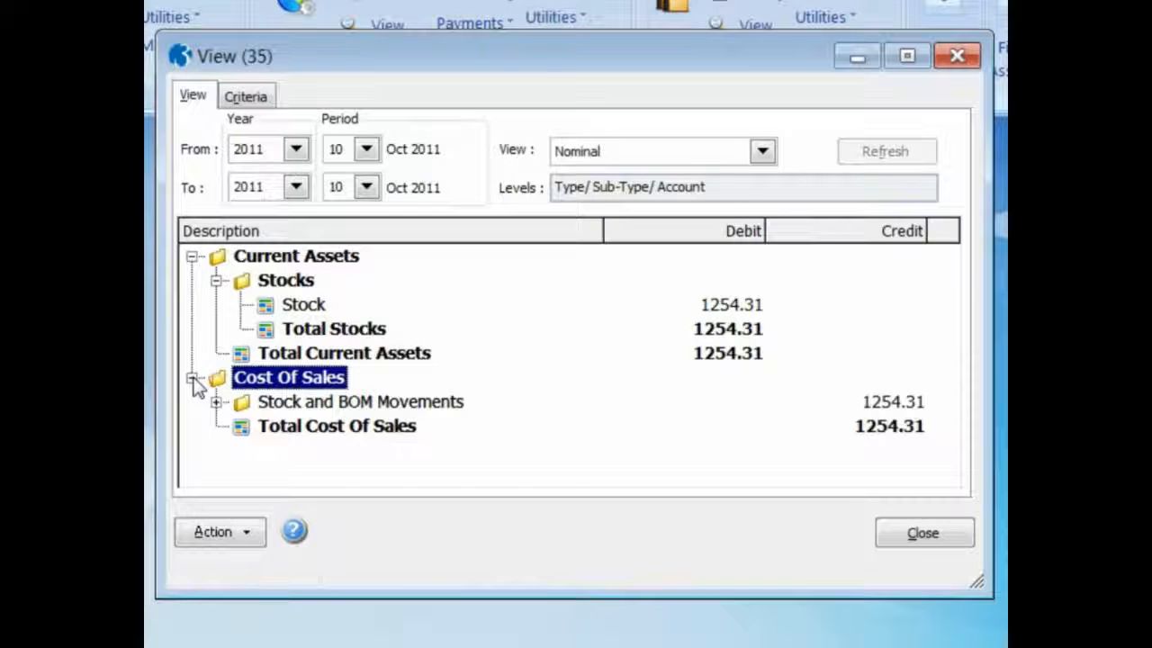
pyautogui.click(217, 403)
pyautogui.doubleClick(266, 426)
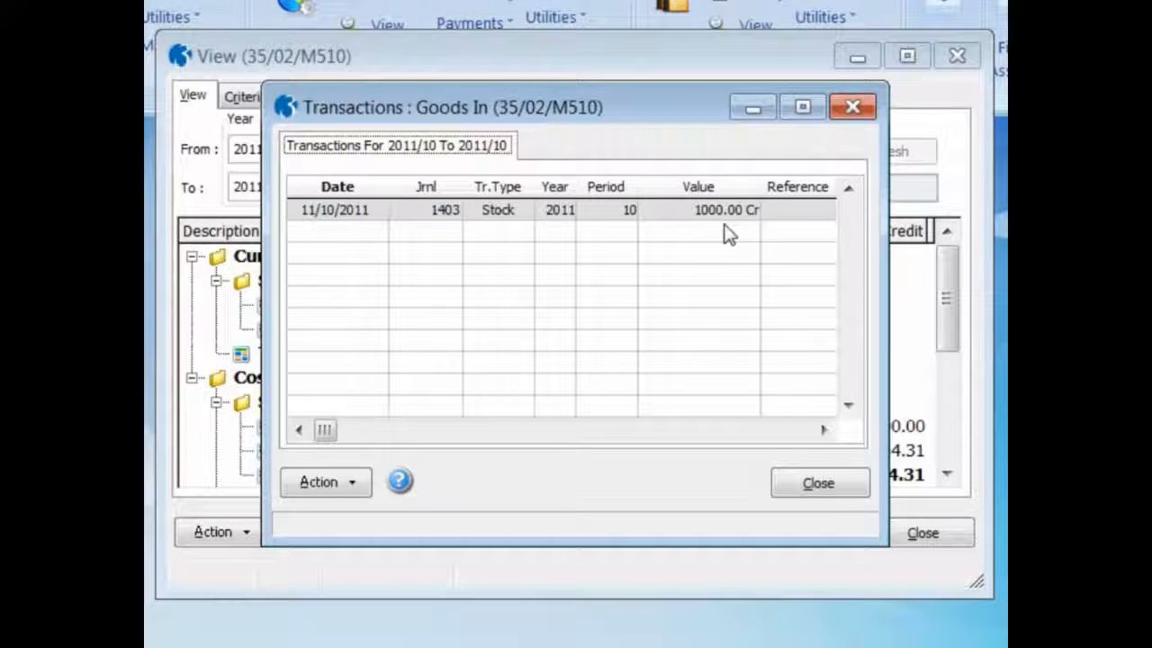
pyautogui.click(809, 482)
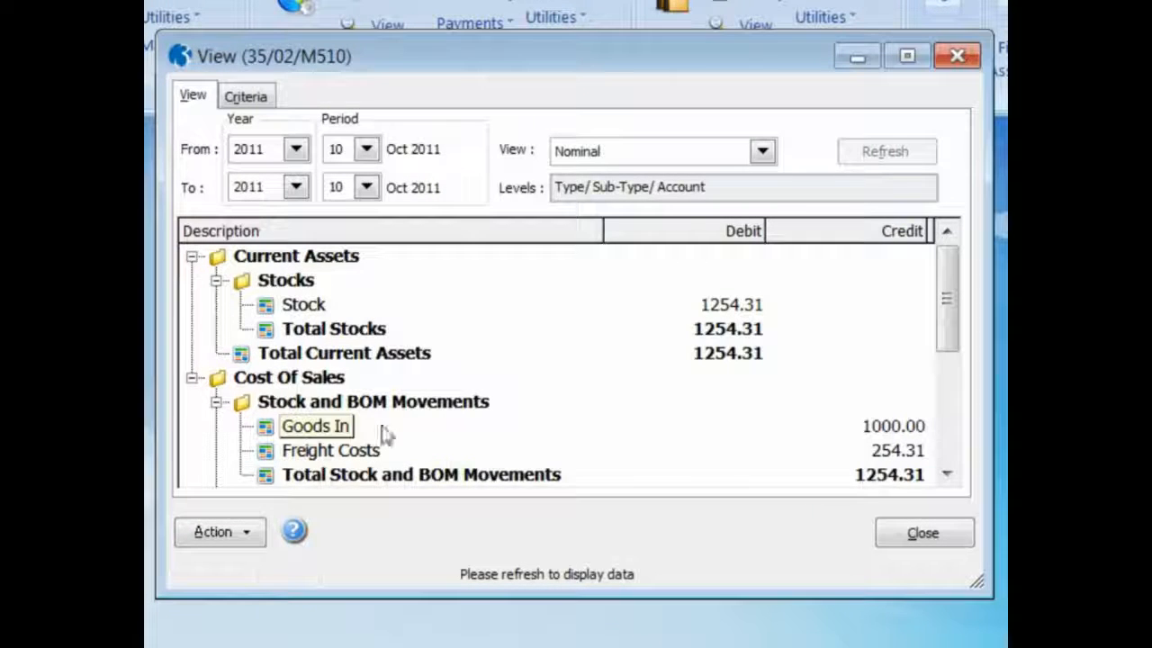
pyautogui.doubleClick(268, 455)
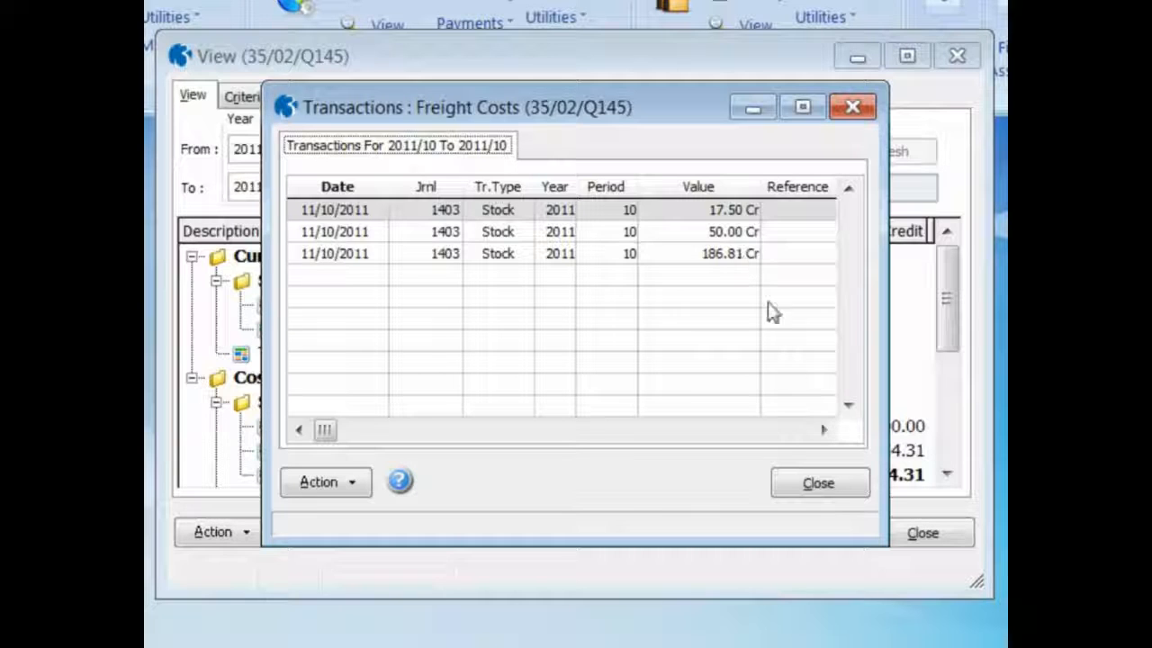
pyautogui.click(818, 483)
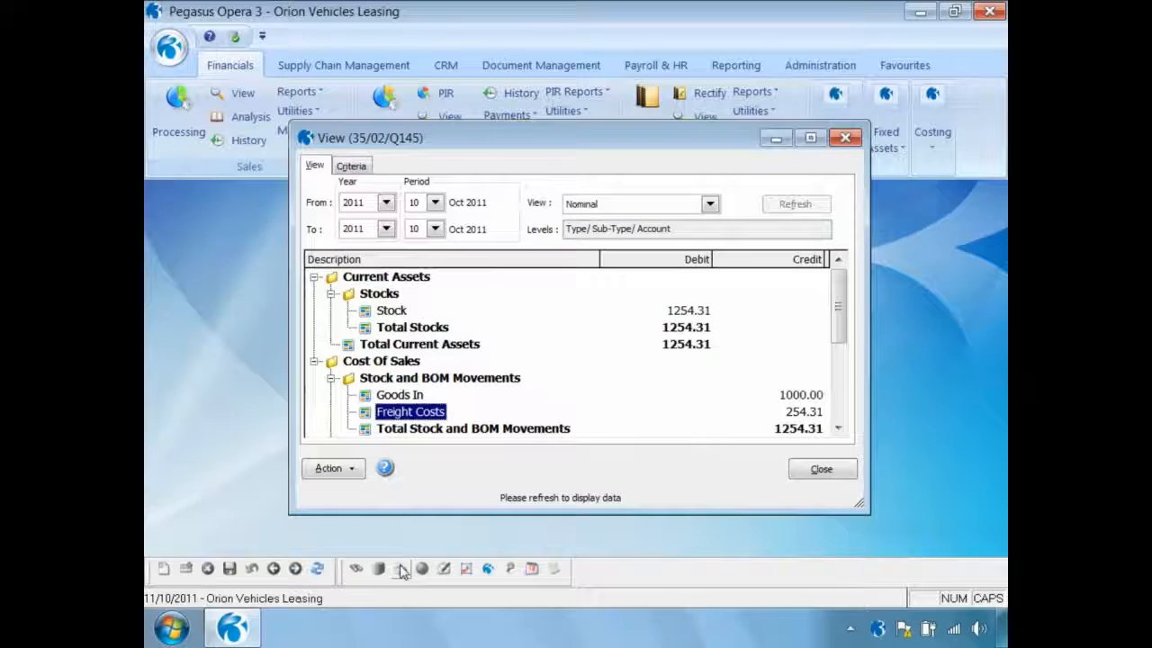
# - Publish the nominal view to screen, enlarge the preview to 125%, examine the report, and close the ledger view
pyautogui.click(400, 569)
pyautogui.click(630, 505)
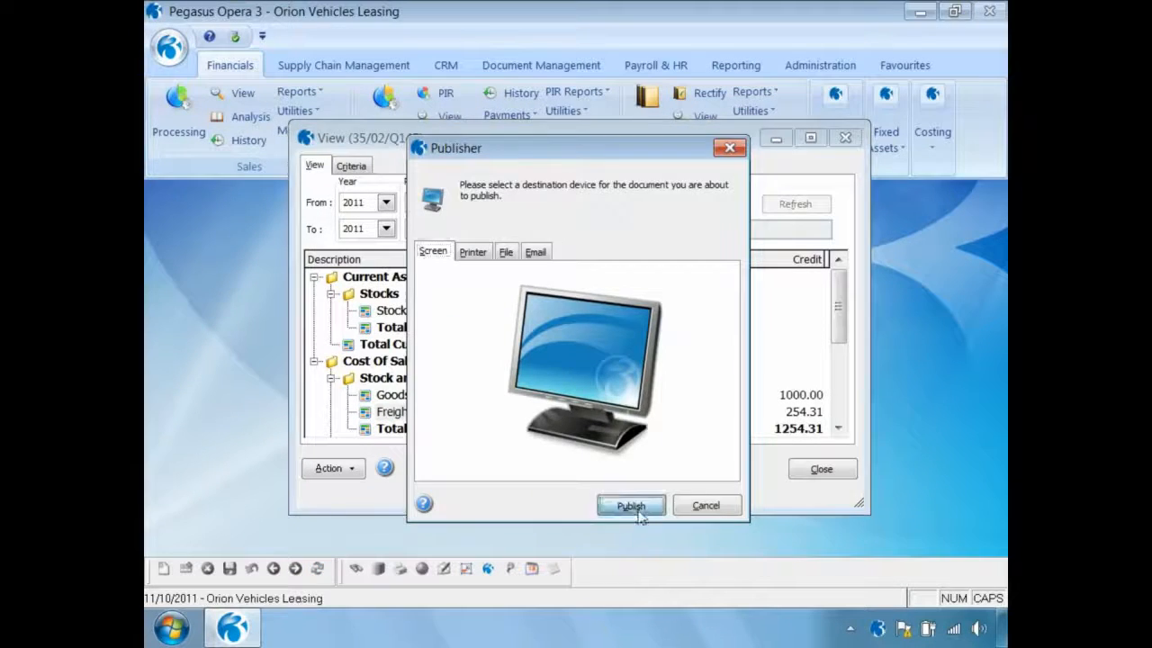
pyautogui.click(402, 536)
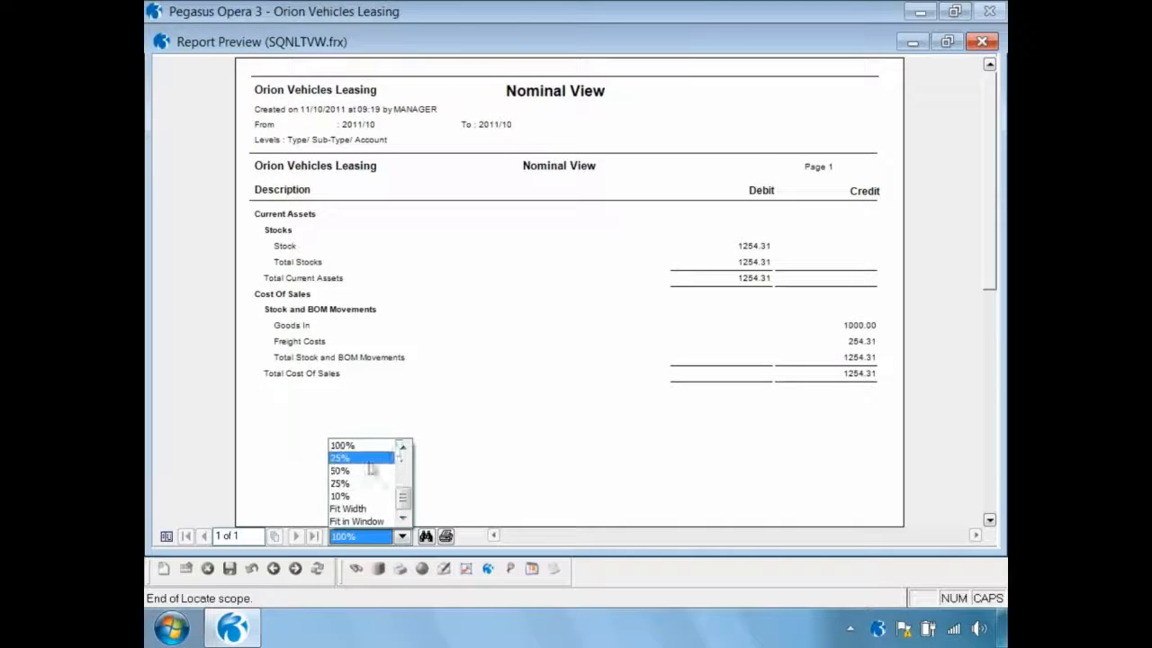
pyautogui.click(395, 447)
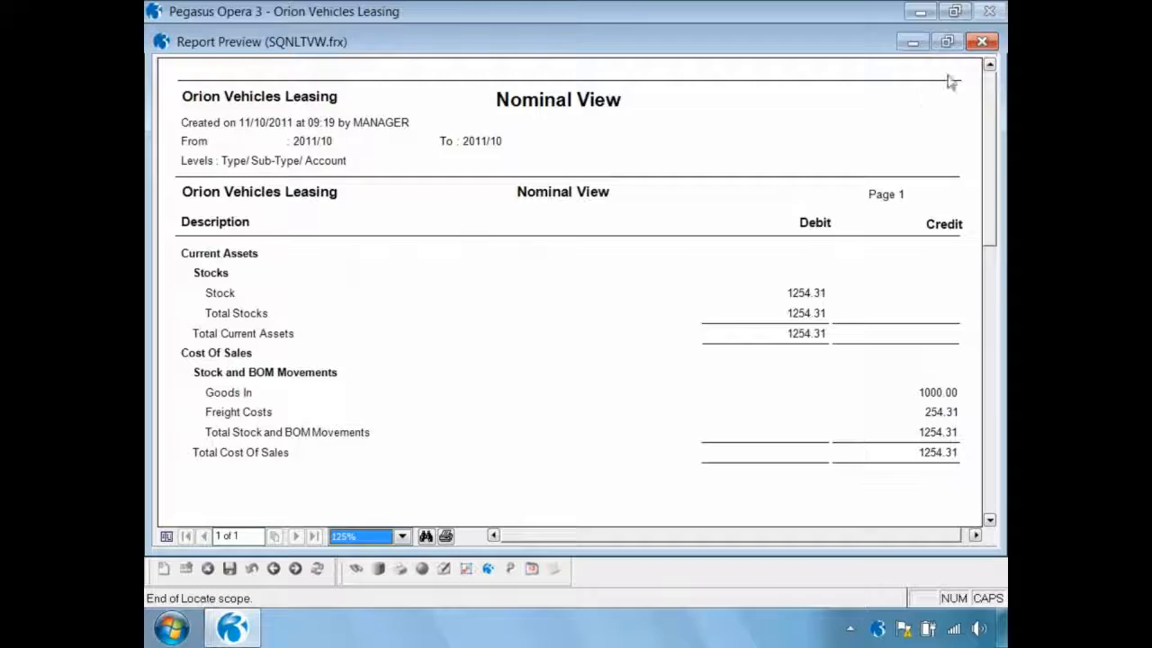
pyautogui.click(983, 41)
pyautogui.click(818, 469)
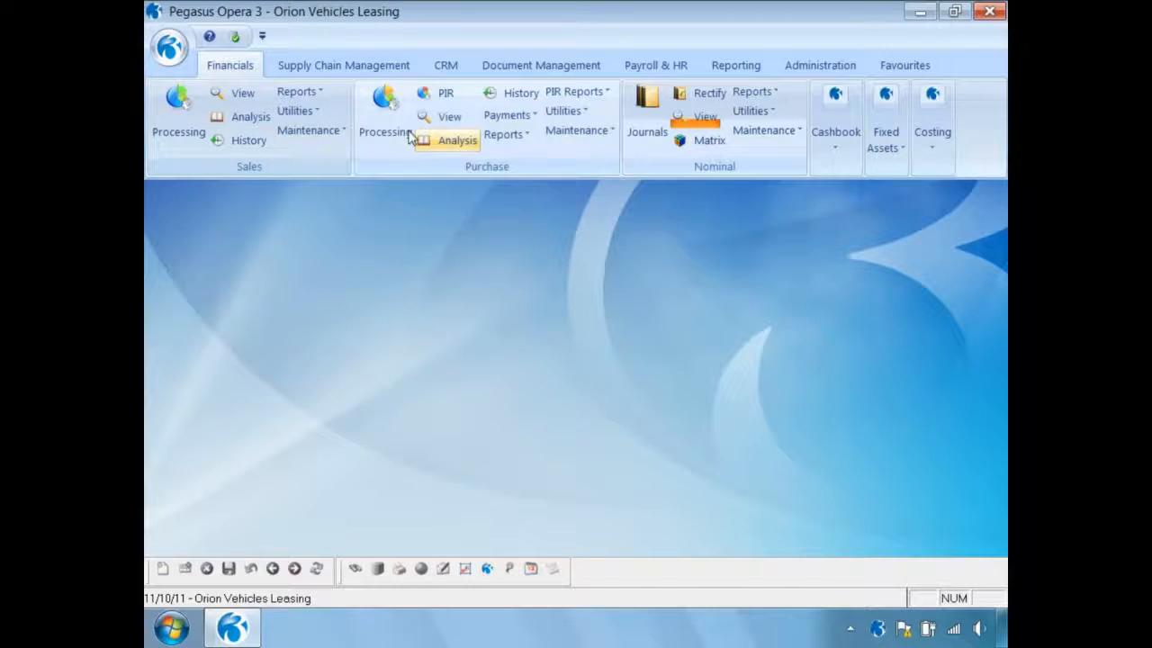
# - Open the Stock Valuation report for stock and set its product range from ZACD008 to ZACD008
pyautogui.click(360, 68)
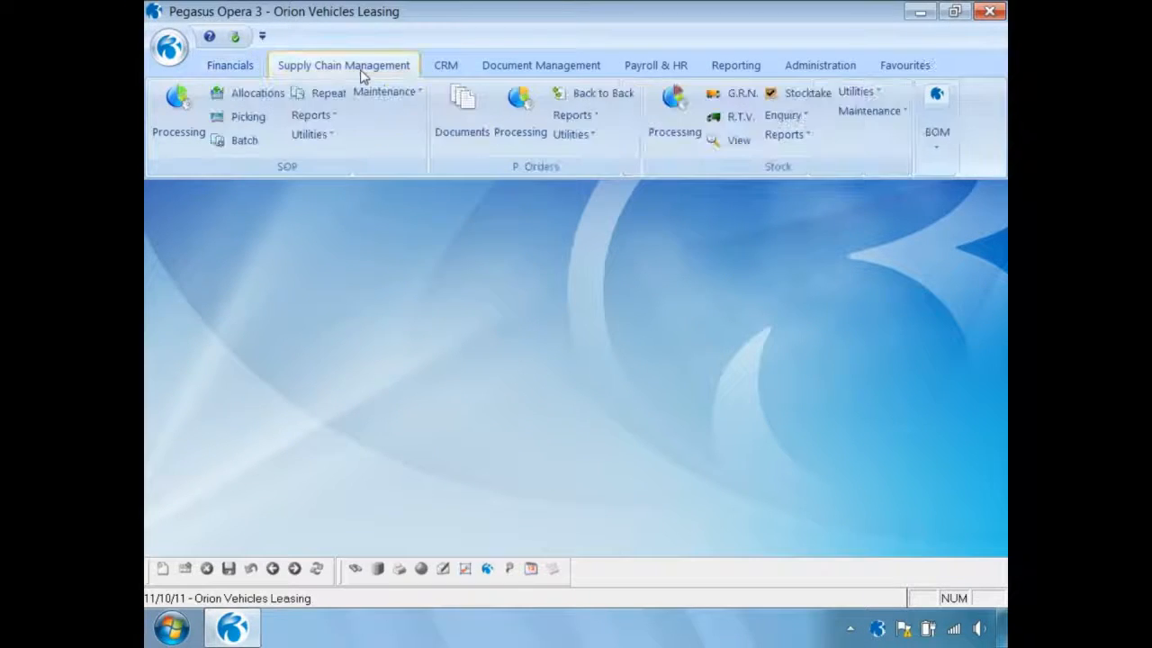
pyautogui.click(790, 140)
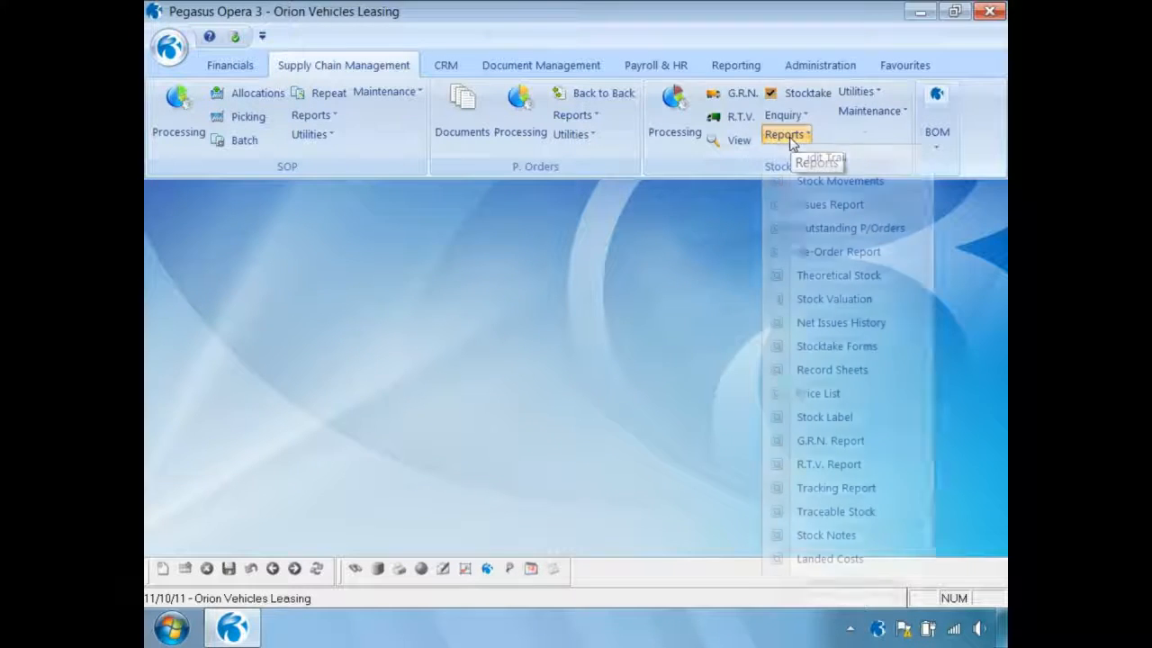
pyautogui.click(825, 301)
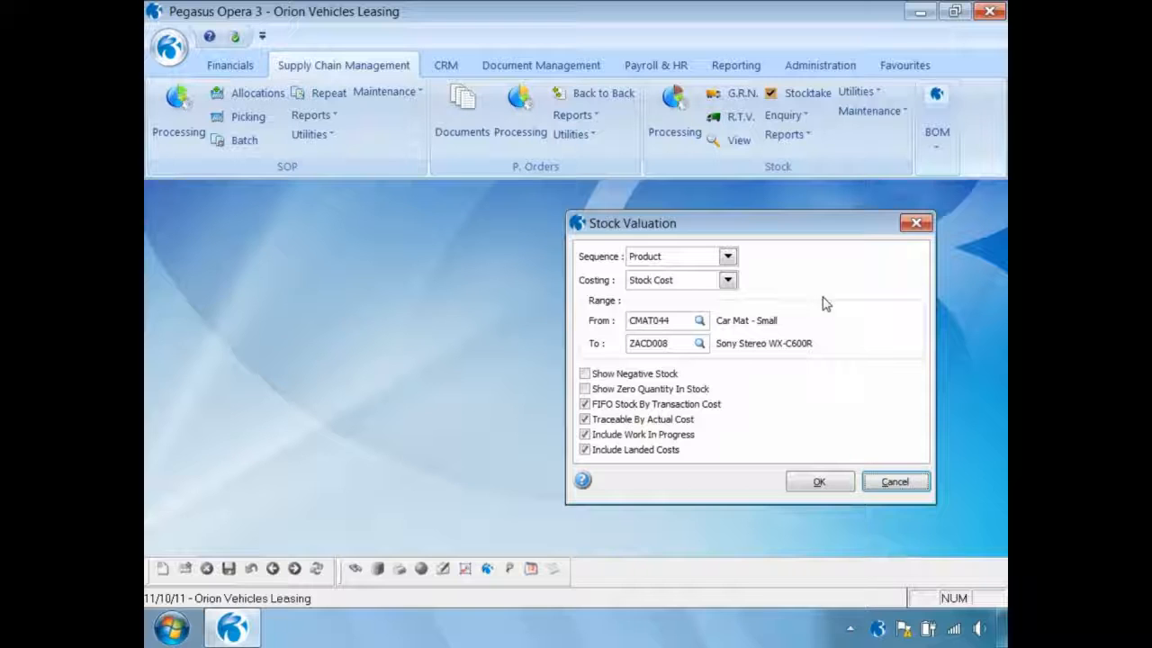
pyautogui.click(685, 324)
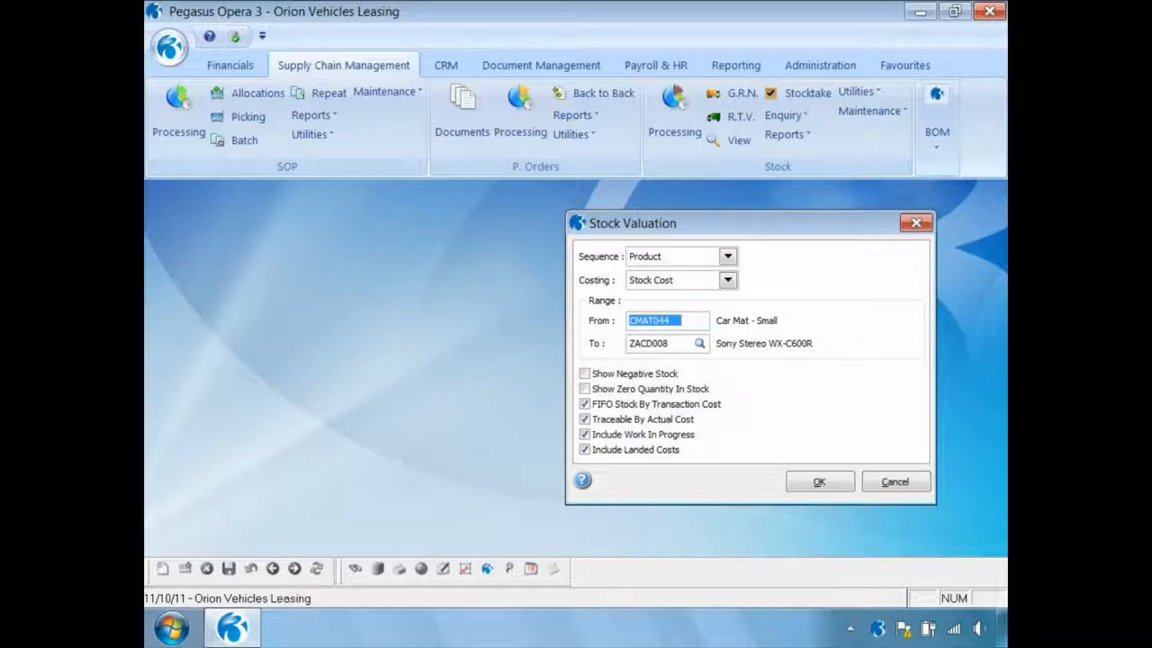
pyautogui.write('ZACD')
pyautogui.press('Tab')
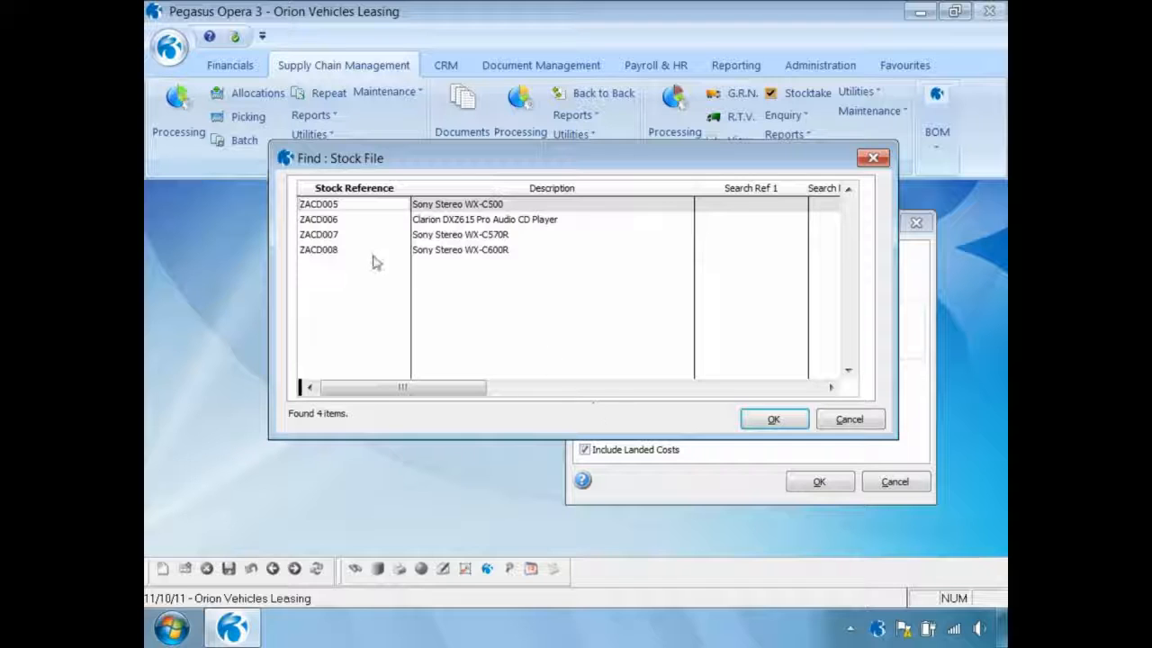
pyautogui.doubleClick(333, 251)
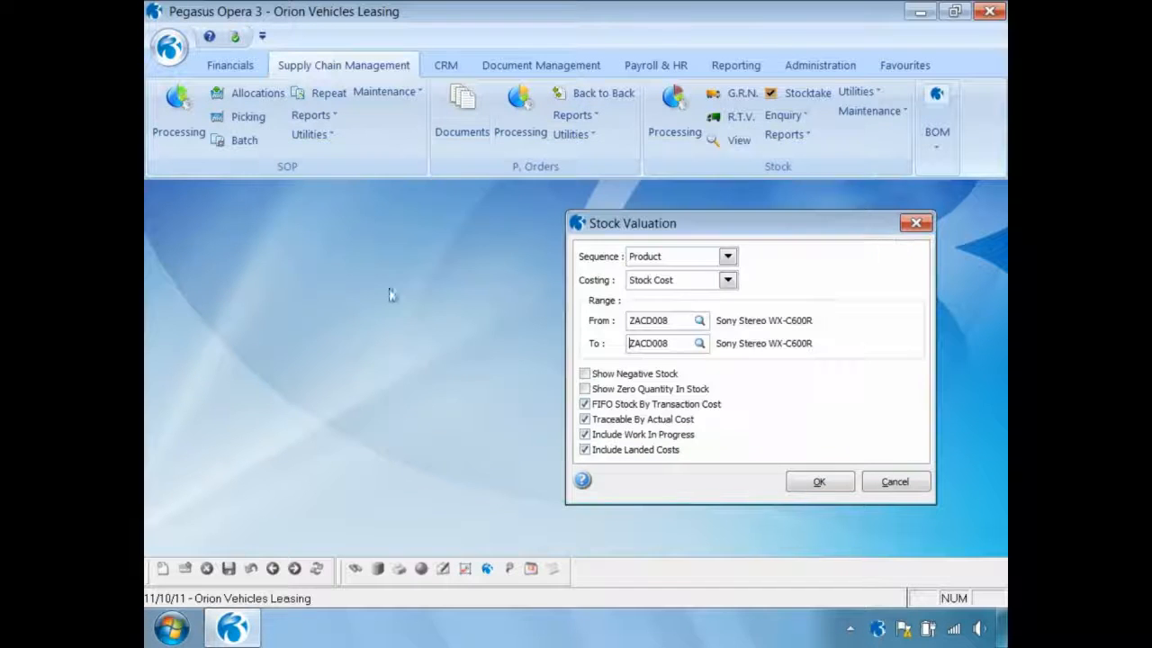
# - Publish the Stock Valuation report to screen, examine its cost, selling value and margin columns, and close the preview
pyautogui.click(807, 486)
pyautogui.click(624, 504)
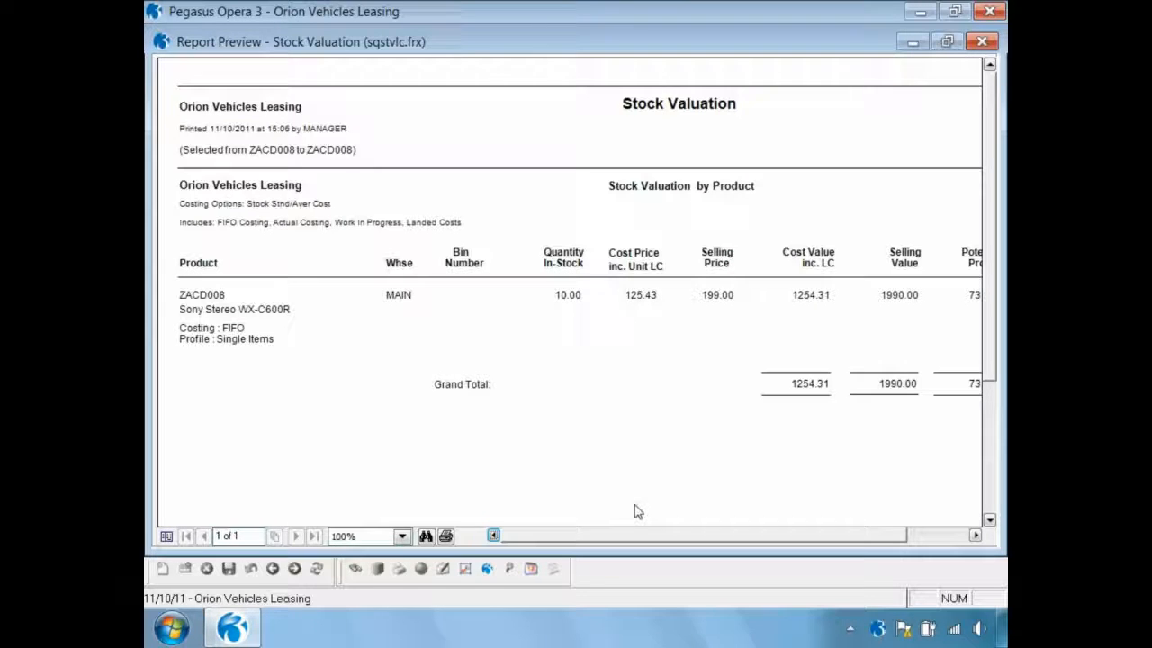
pyautogui.click(975, 535)
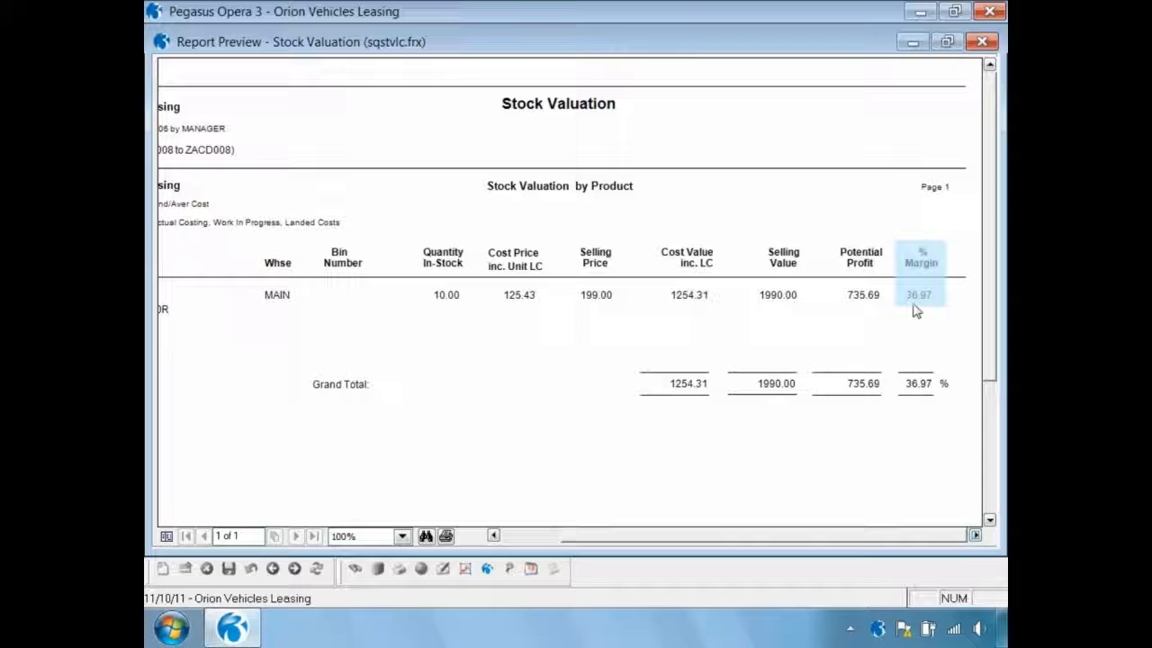
pyautogui.click(982, 43)
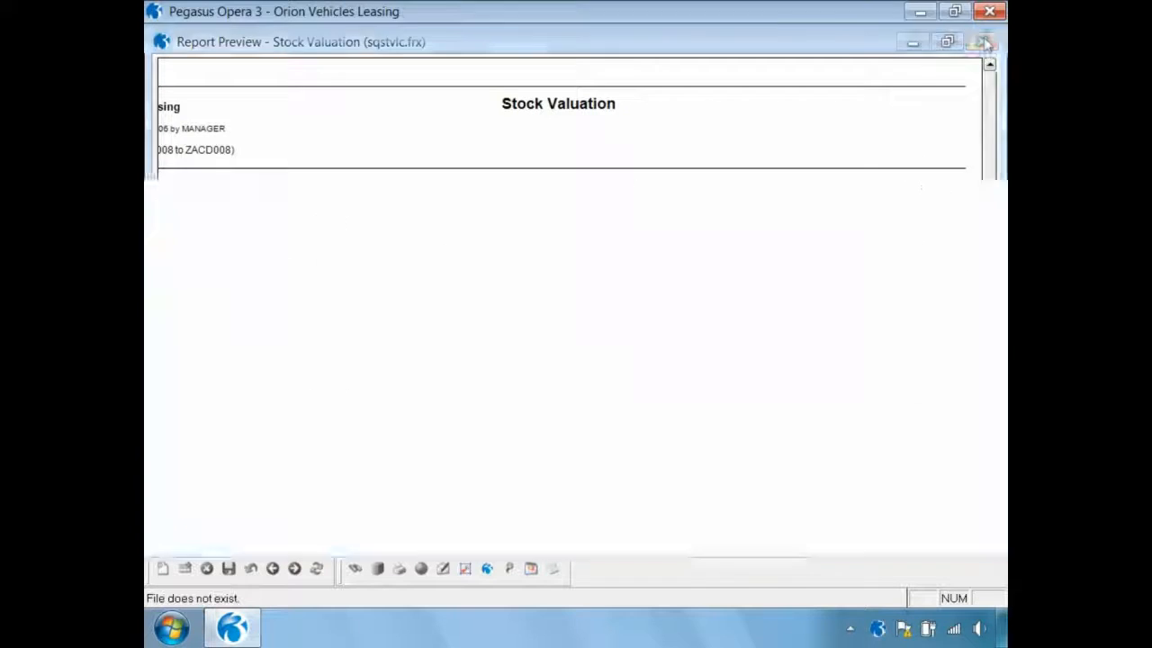
# - Publish the Landed Costs Settings report for CMAT044 to ZACD008 on screen, and check the costs on ZACD008's stock record
pyautogui.click(782, 134)
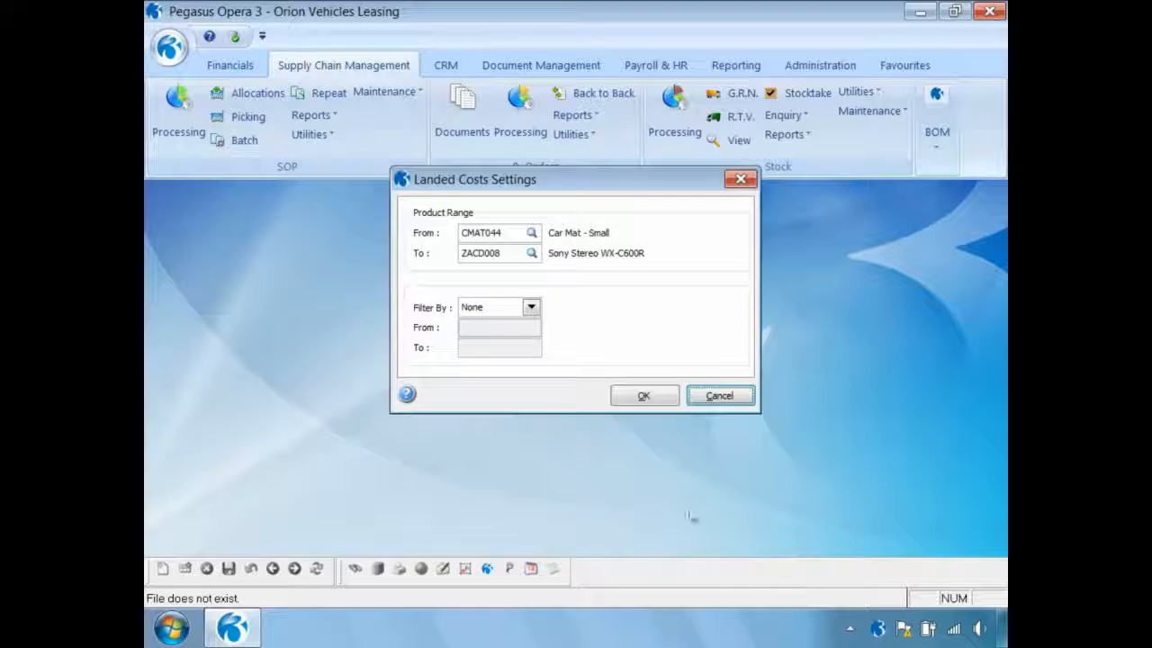
pyautogui.click(632, 396)
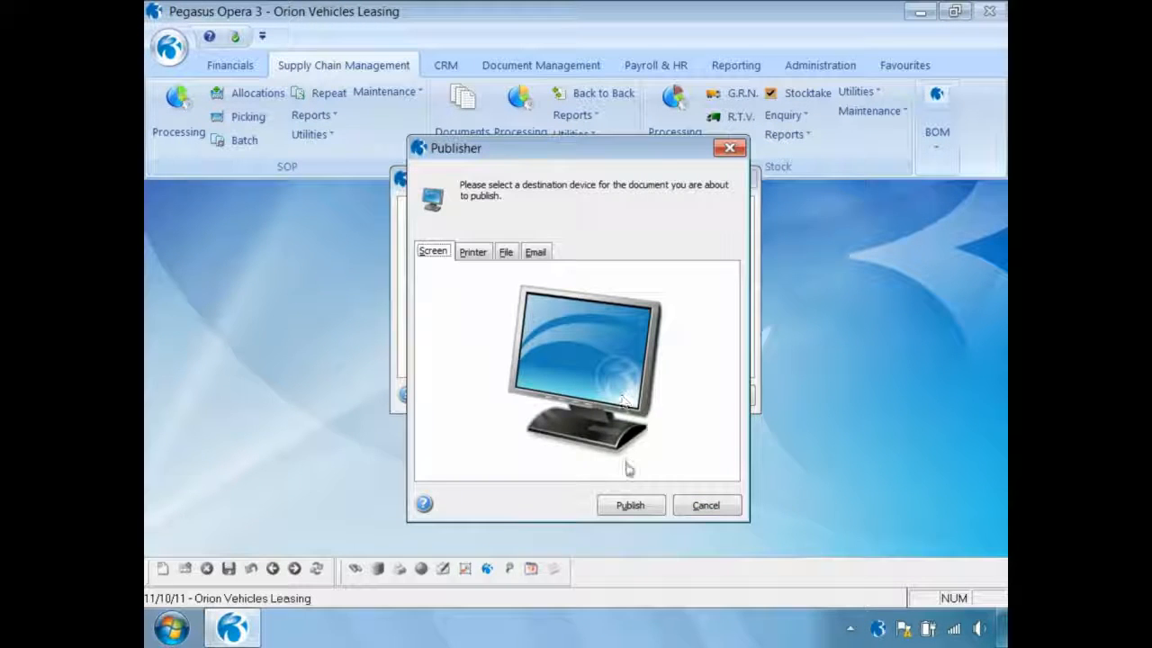
pyautogui.click(629, 505)
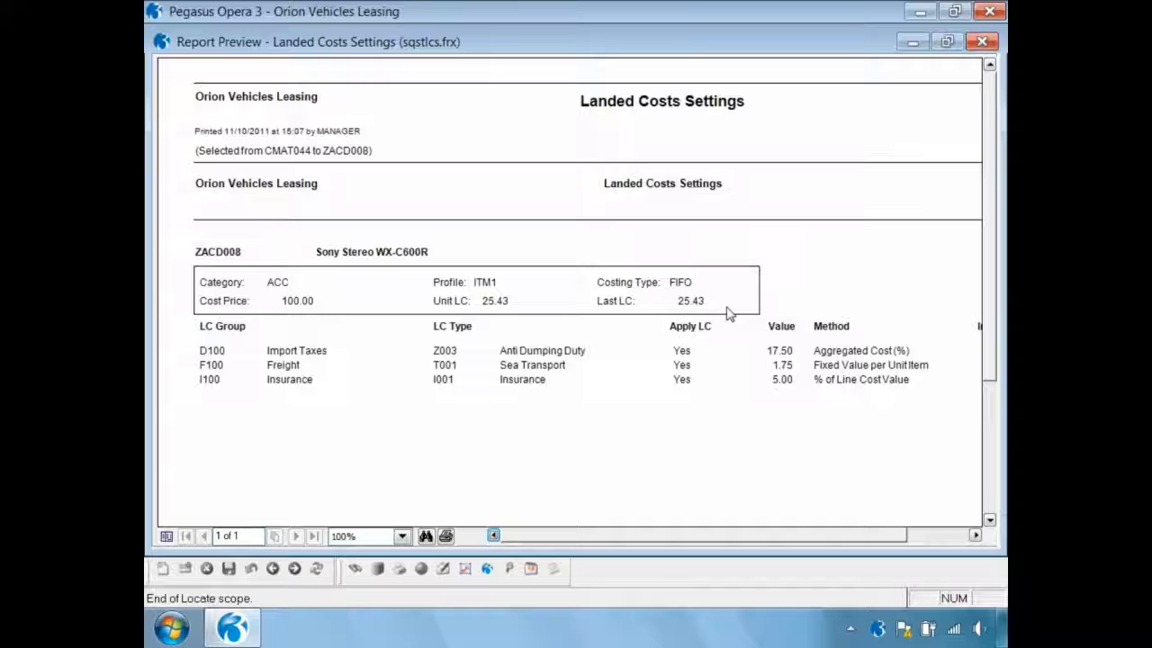
pyautogui.click(982, 42)
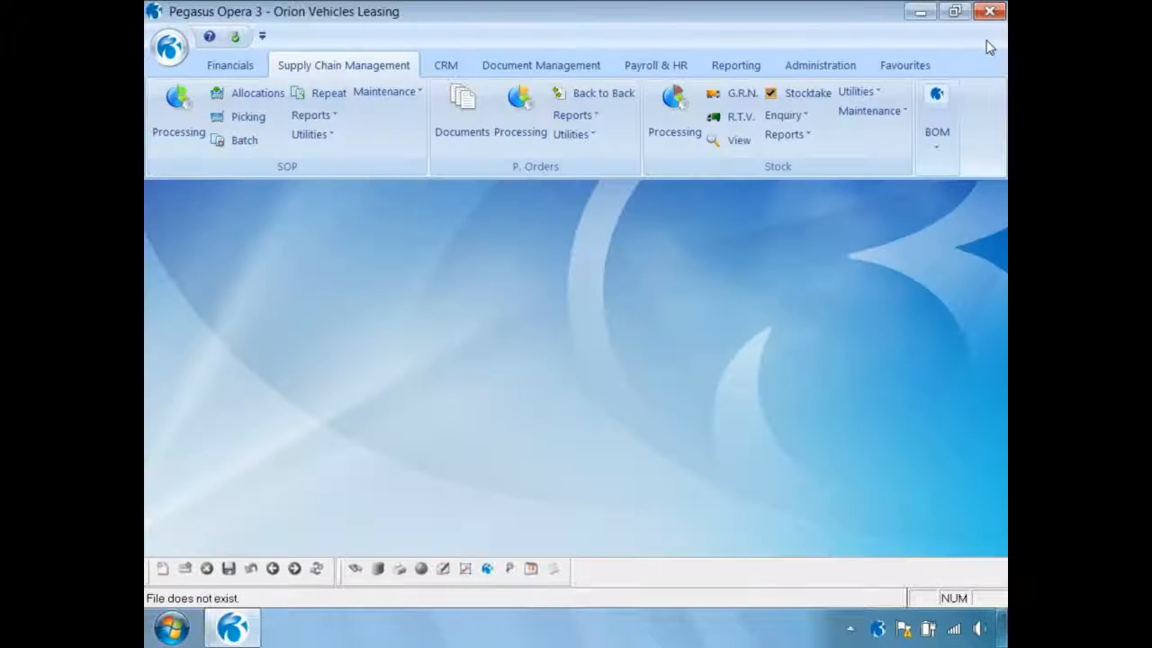
pyautogui.click(670, 126)
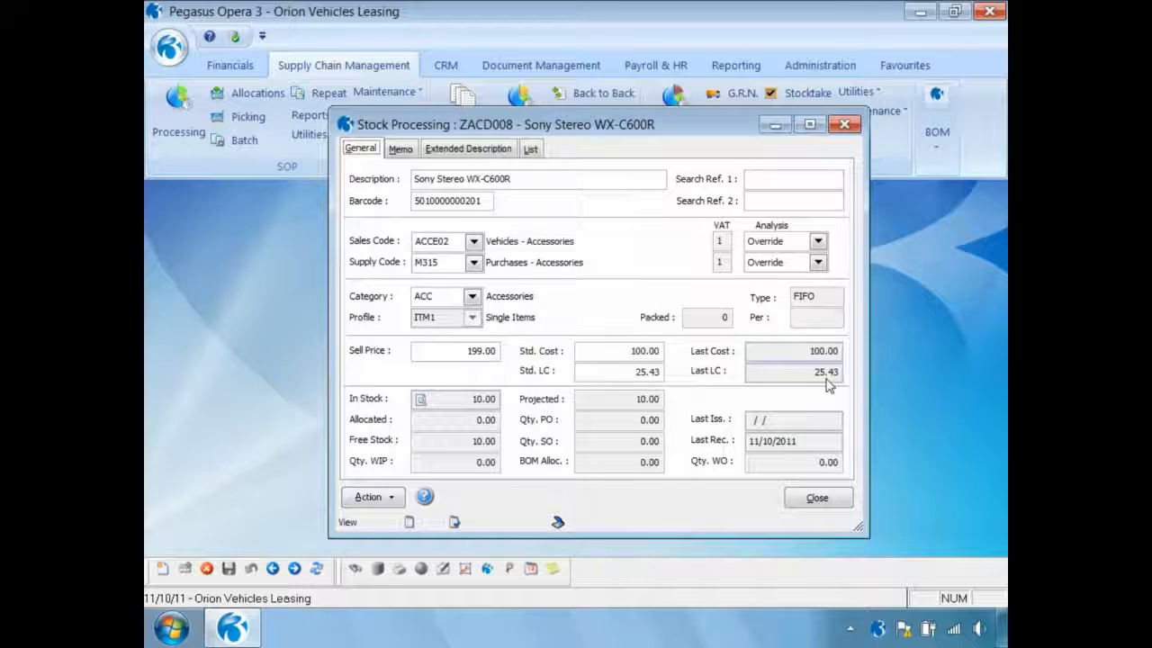
pyautogui.click(808, 499)
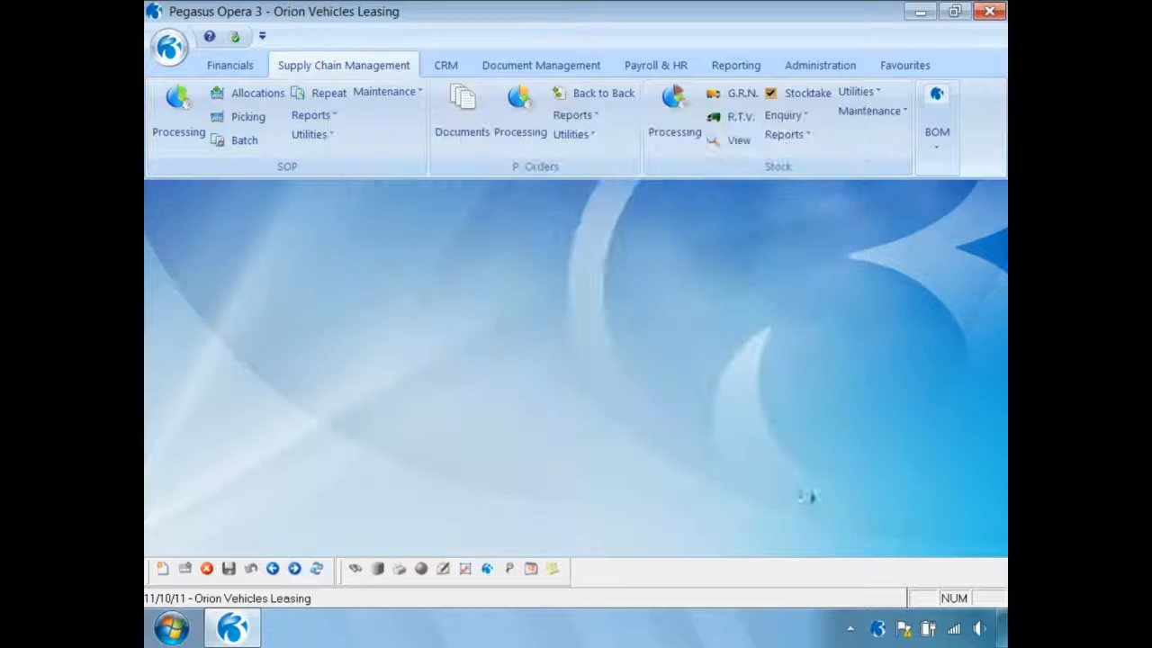
# - Open the Stock View, set its start date to 11/10/2011, include Receipt transactions, and refresh the movement types data
pyautogui.click(739, 140)
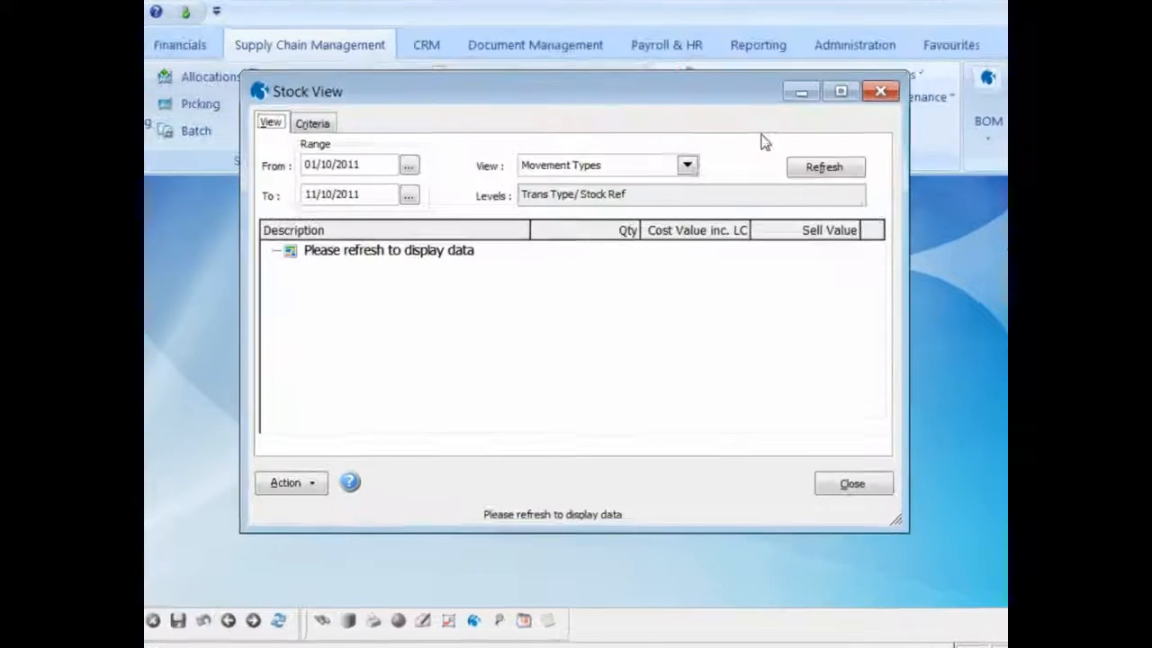
pyautogui.click(408, 165)
pyautogui.click(451, 457)
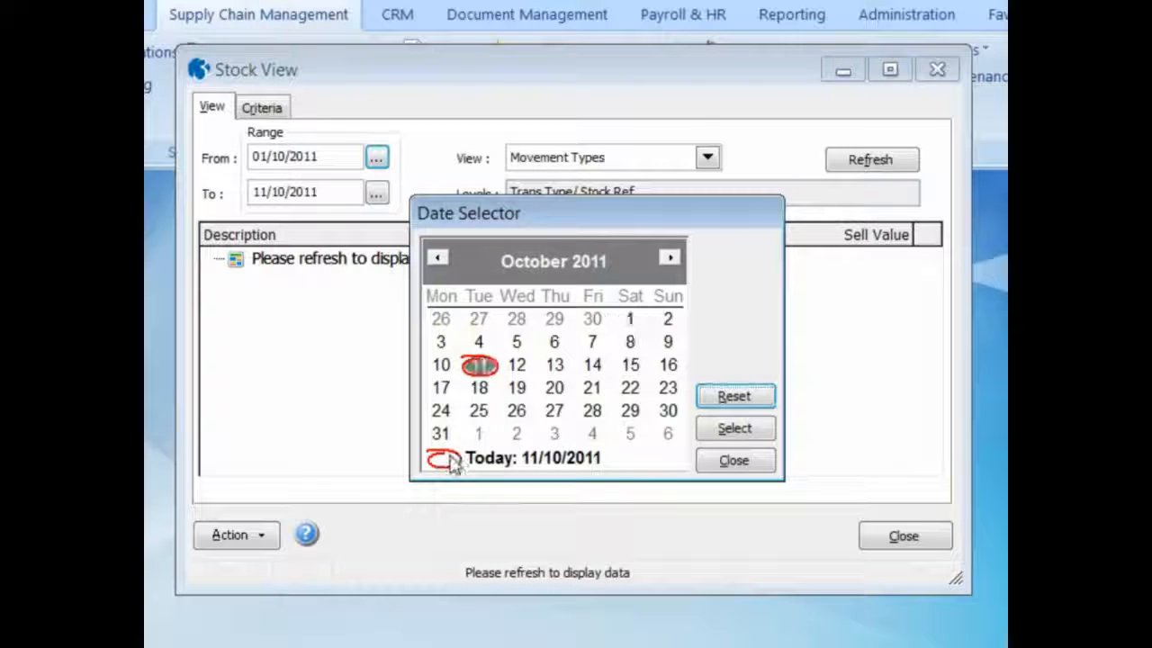
pyautogui.click(733, 429)
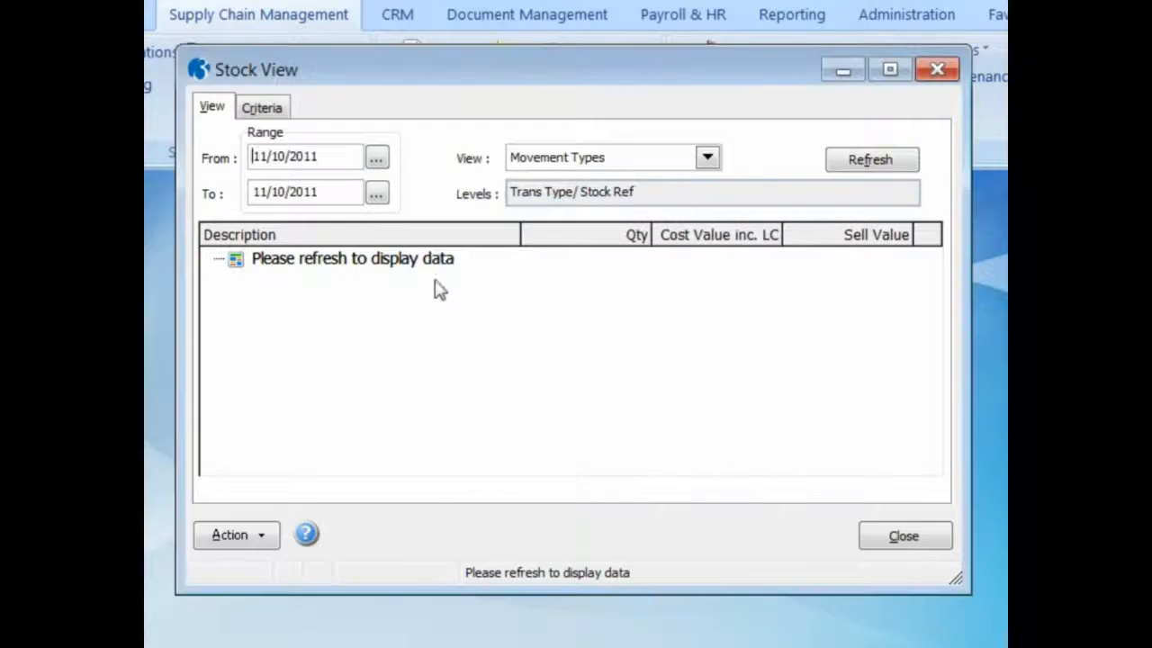
pyautogui.click(267, 112)
pyautogui.click(308, 465)
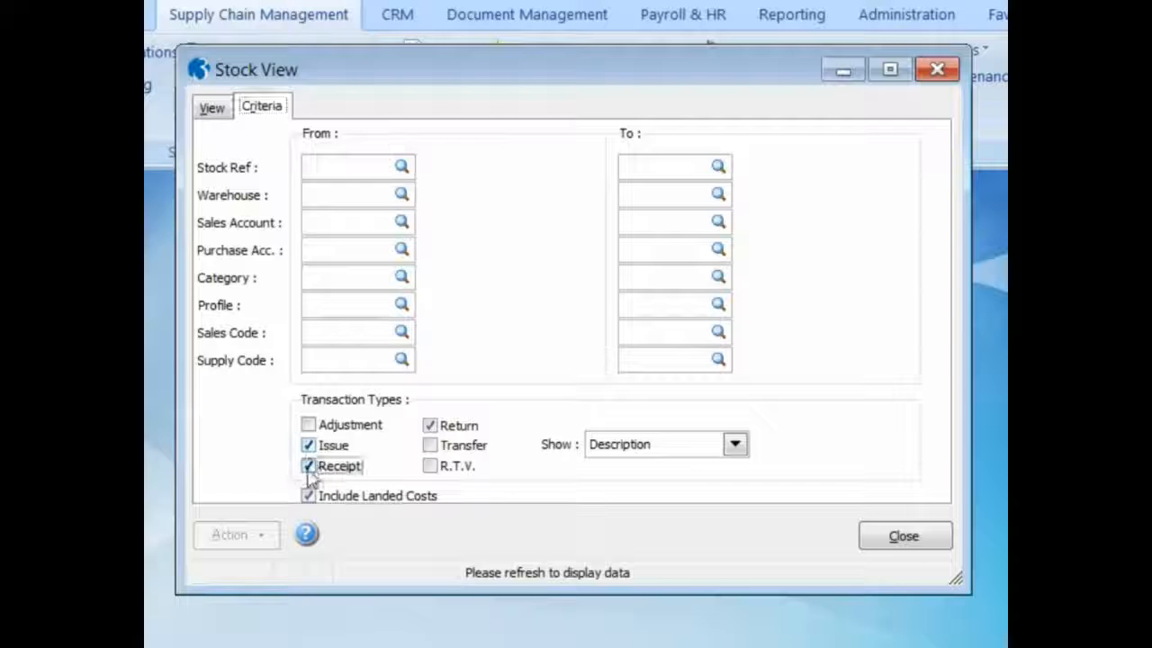
pyautogui.click(212, 109)
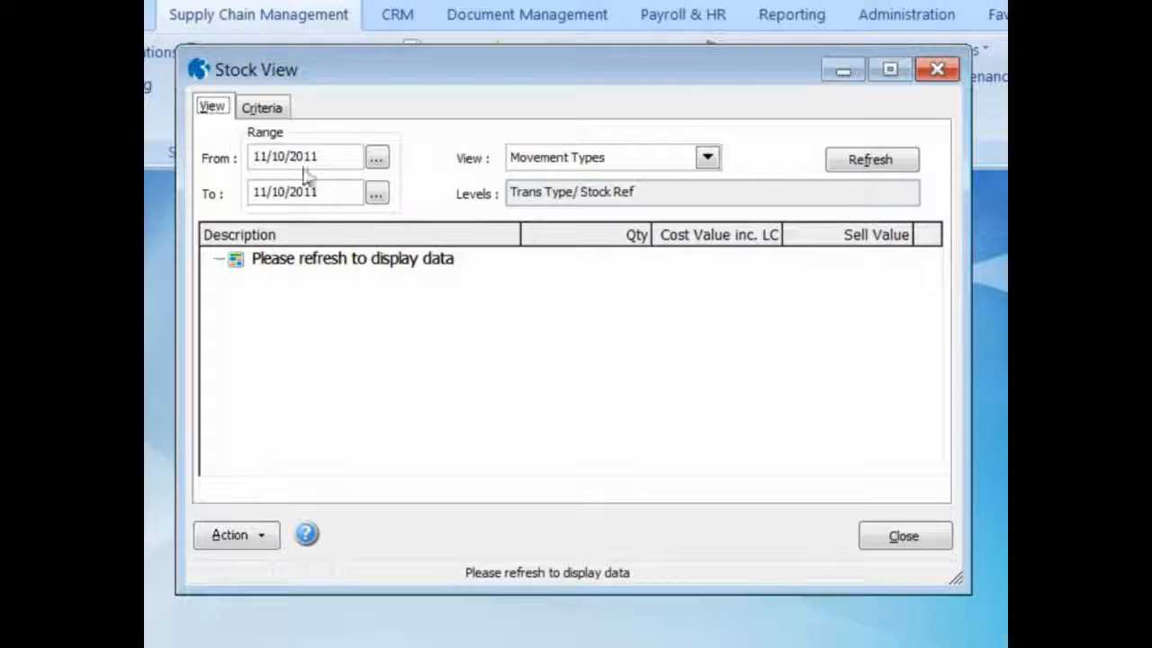
pyautogui.click(841, 165)
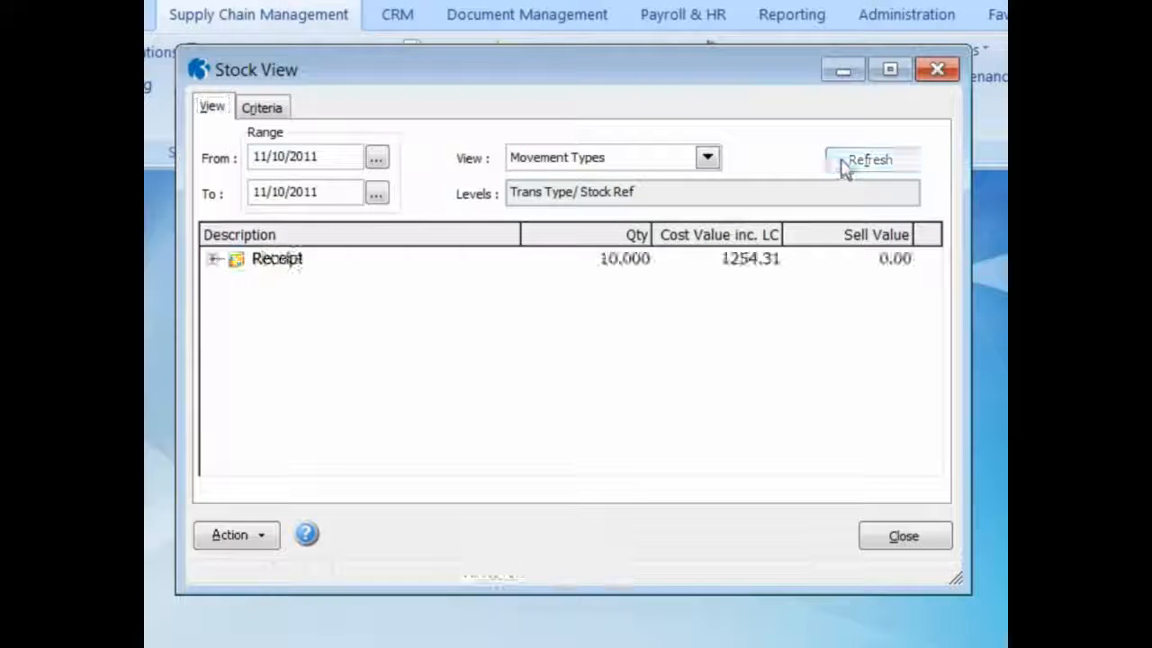
# - Expand Receipt, examine the Sony Stereo WX-C600R transaction including its shipping reference, and close the Stock View
pyautogui.click(212, 260)
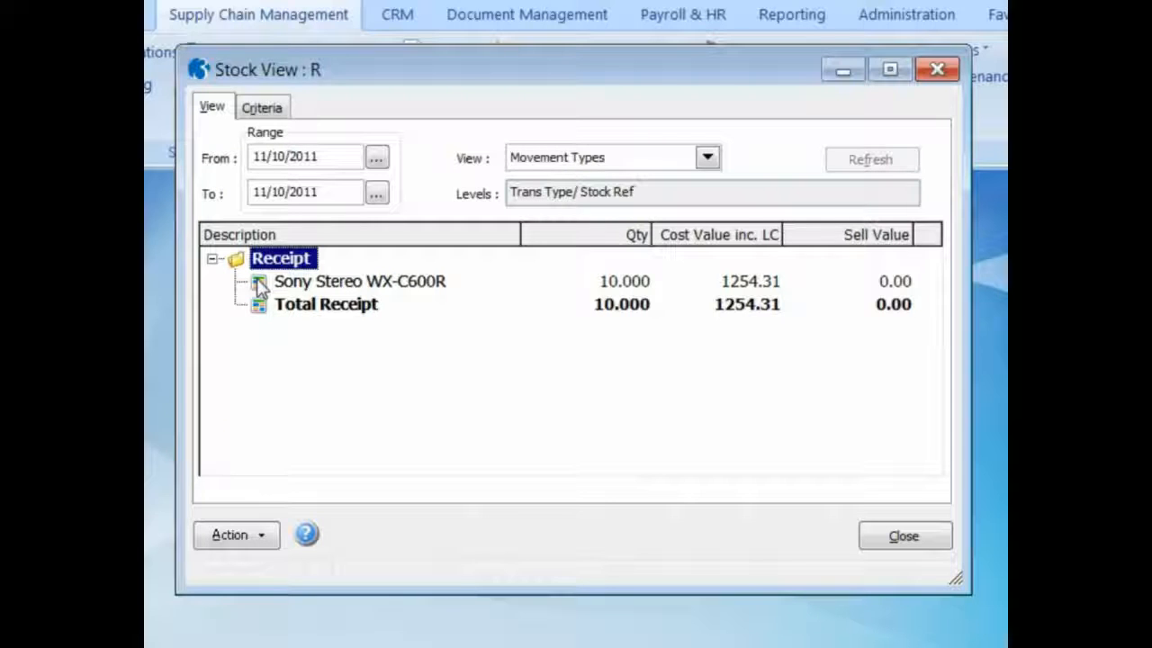
pyautogui.doubleClick(259, 284)
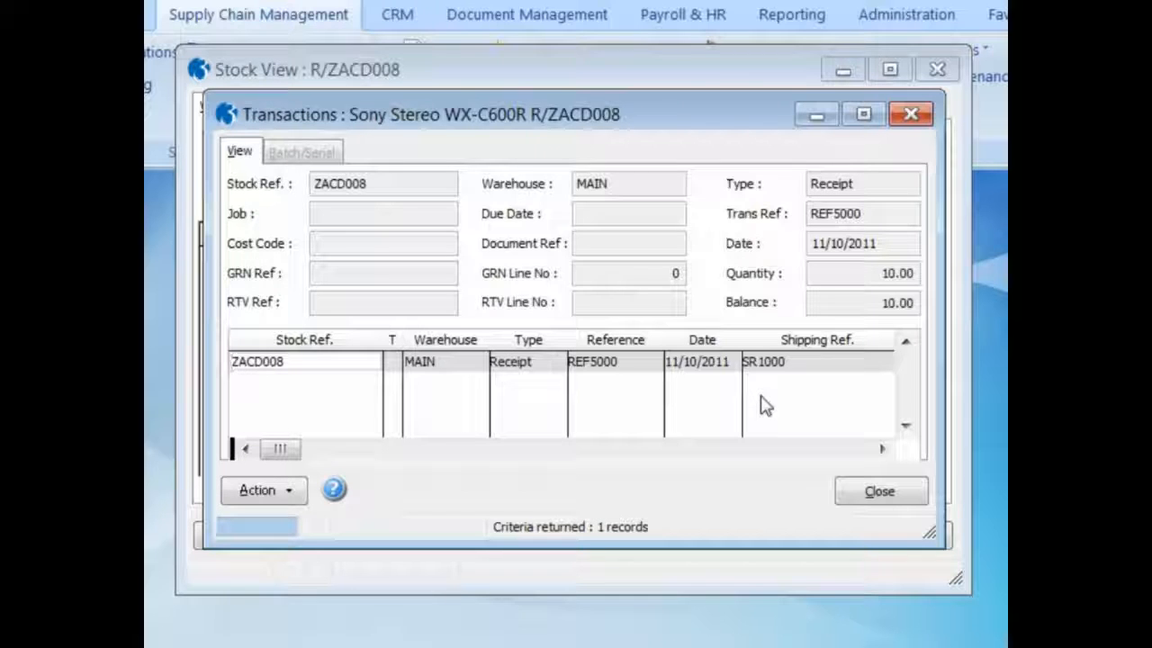
pyautogui.click(886, 492)
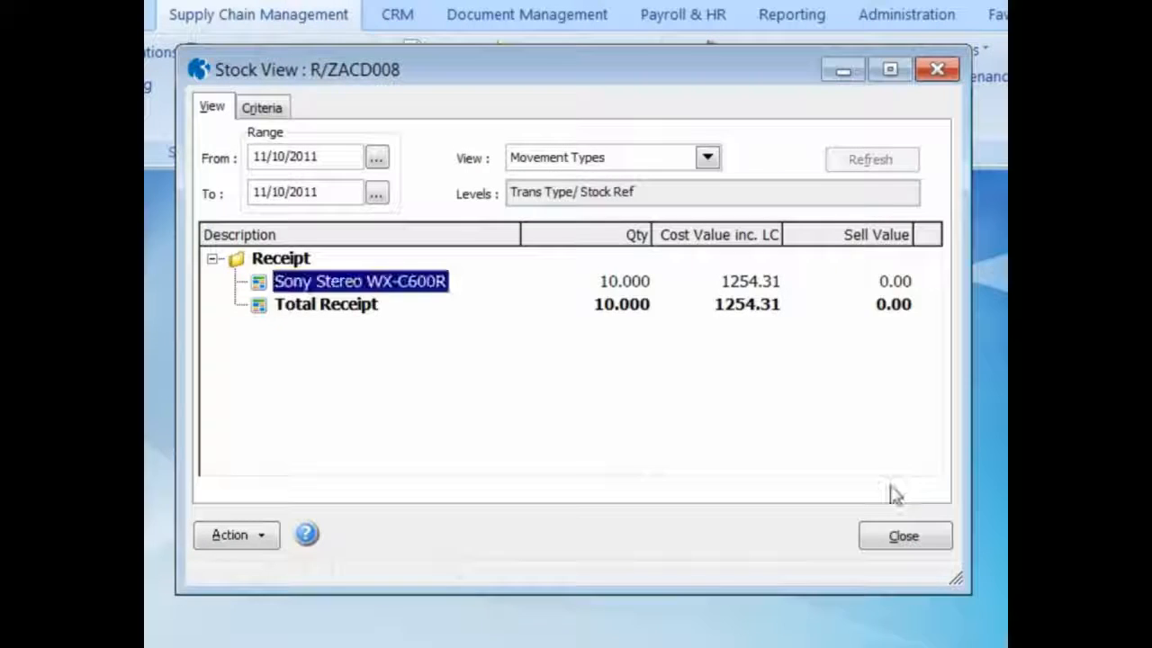
pyautogui.click(899, 538)
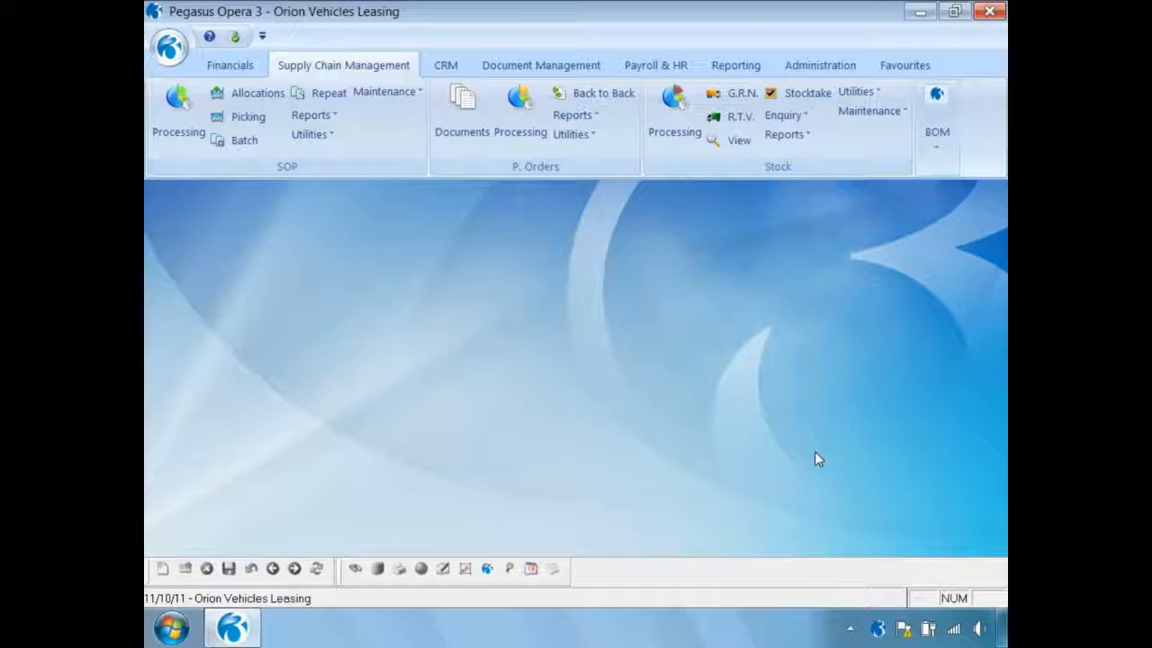
# - Open SOP Processing, switch the Adams Light Engineering Ltd documents to the Invoice view, and start printing invoices
pyautogui.click(179, 110)
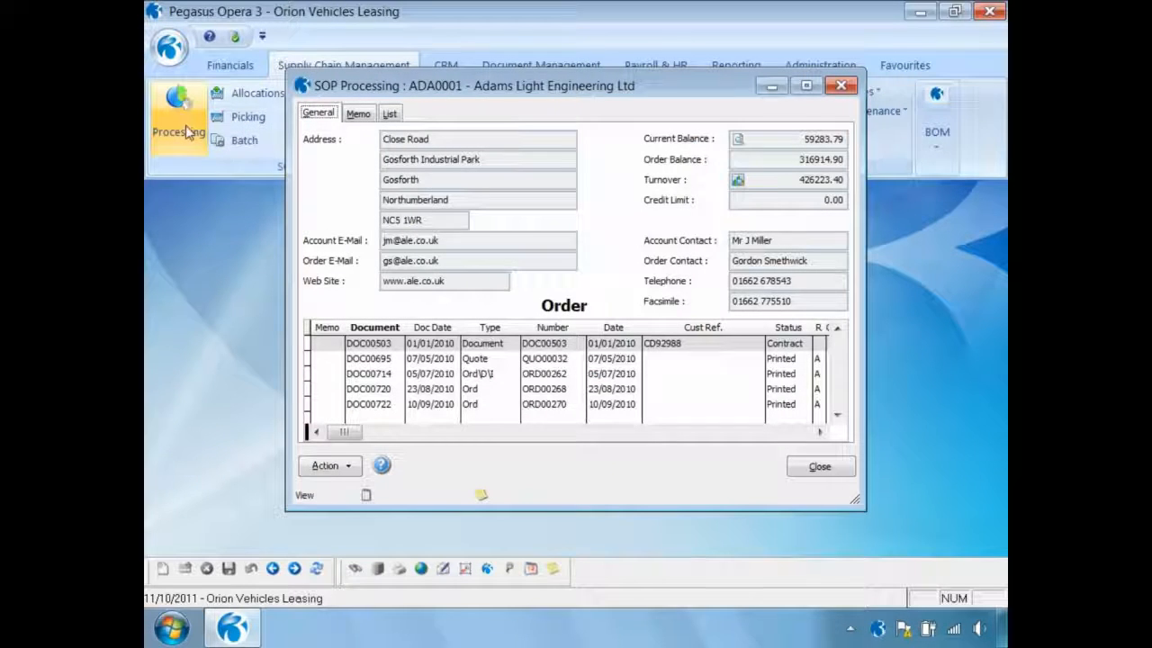
pyautogui.click(330, 466)
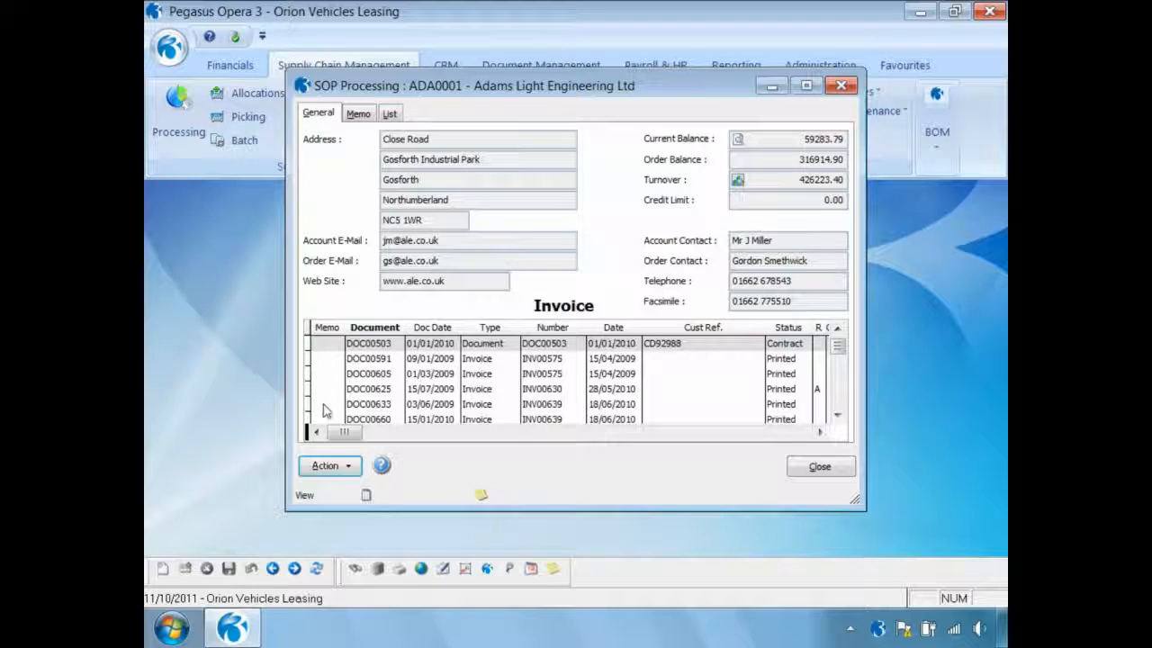
pyautogui.click(338, 467)
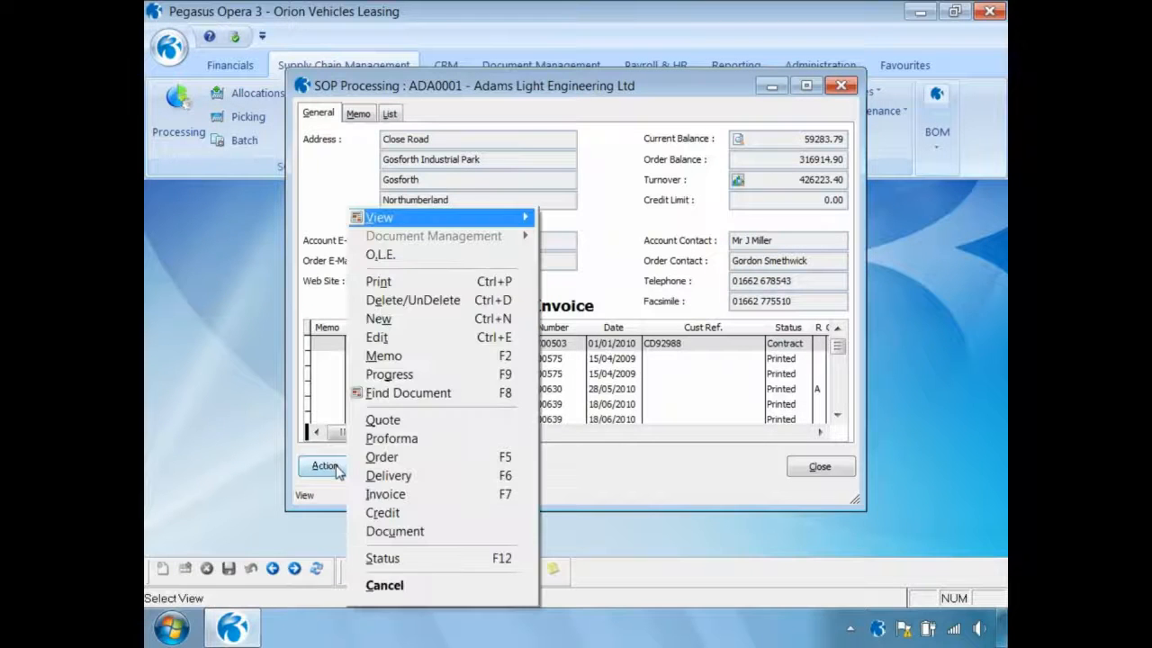
pyautogui.click(403, 325)
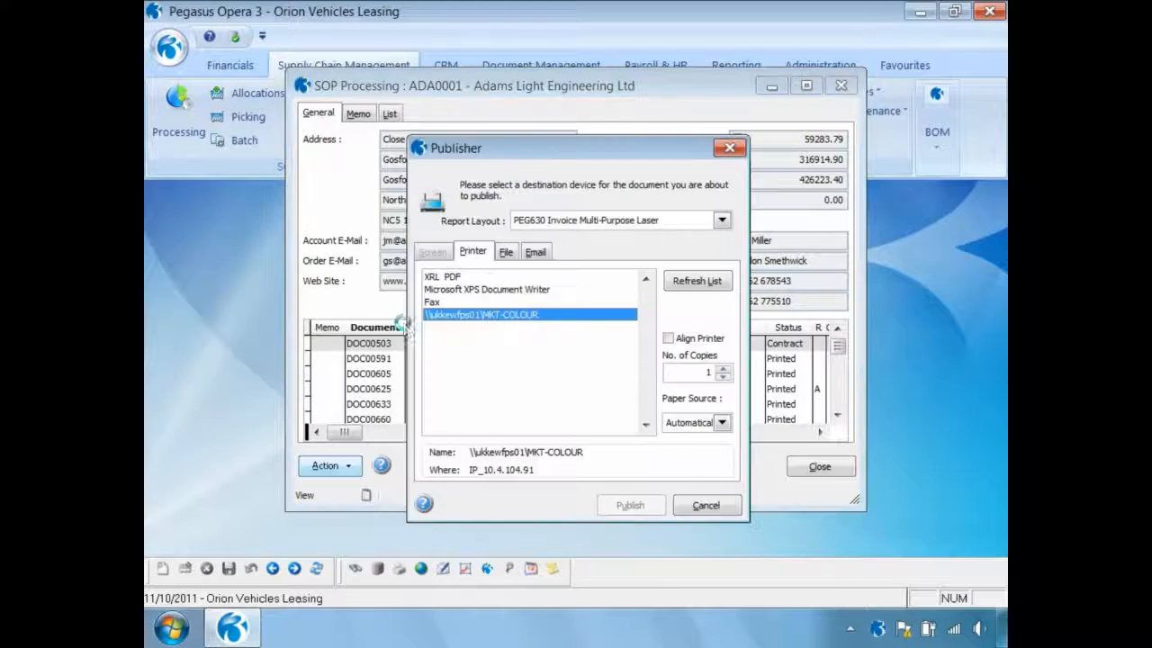
# - Publish the invoice layout to a PDF print spooler file named 1 with the description INVOICE
pyautogui.click(505, 253)
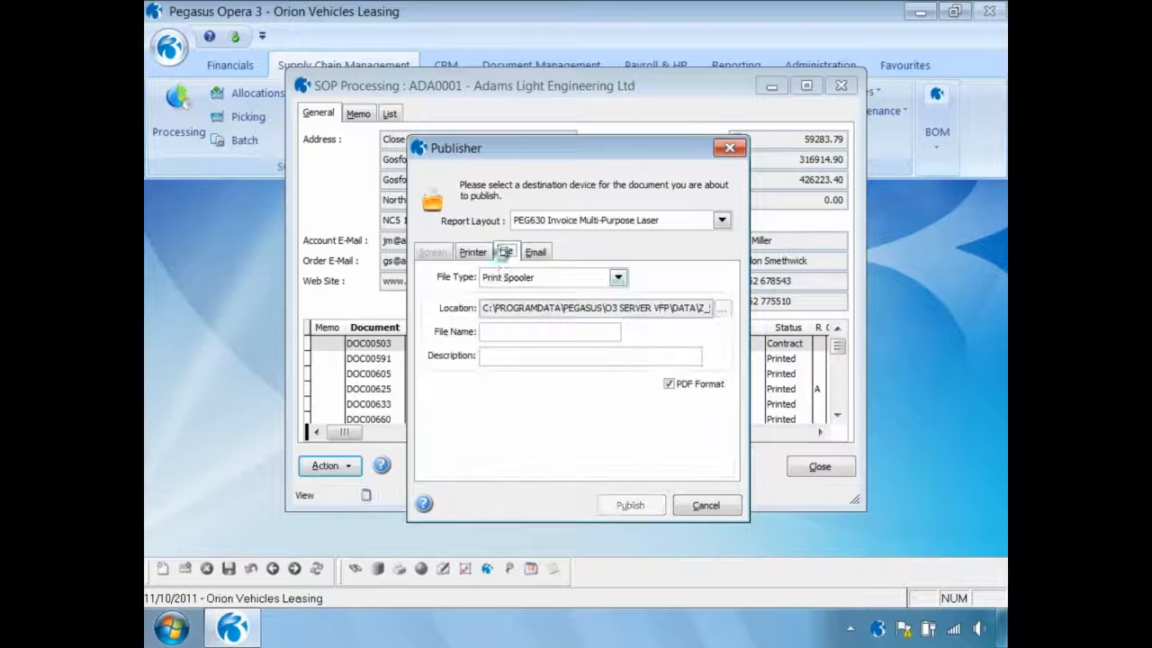
pyautogui.click(496, 333)
pyautogui.write('1')
pyautogui.click(523, 362)
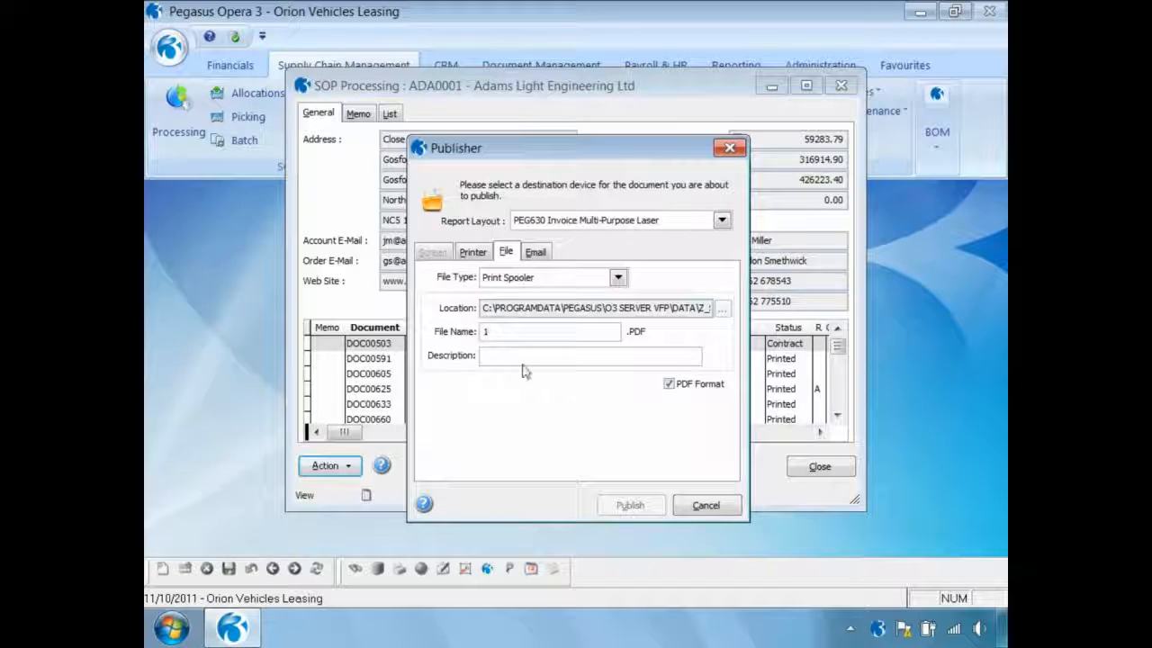
pyautogui.write('INVOICE')
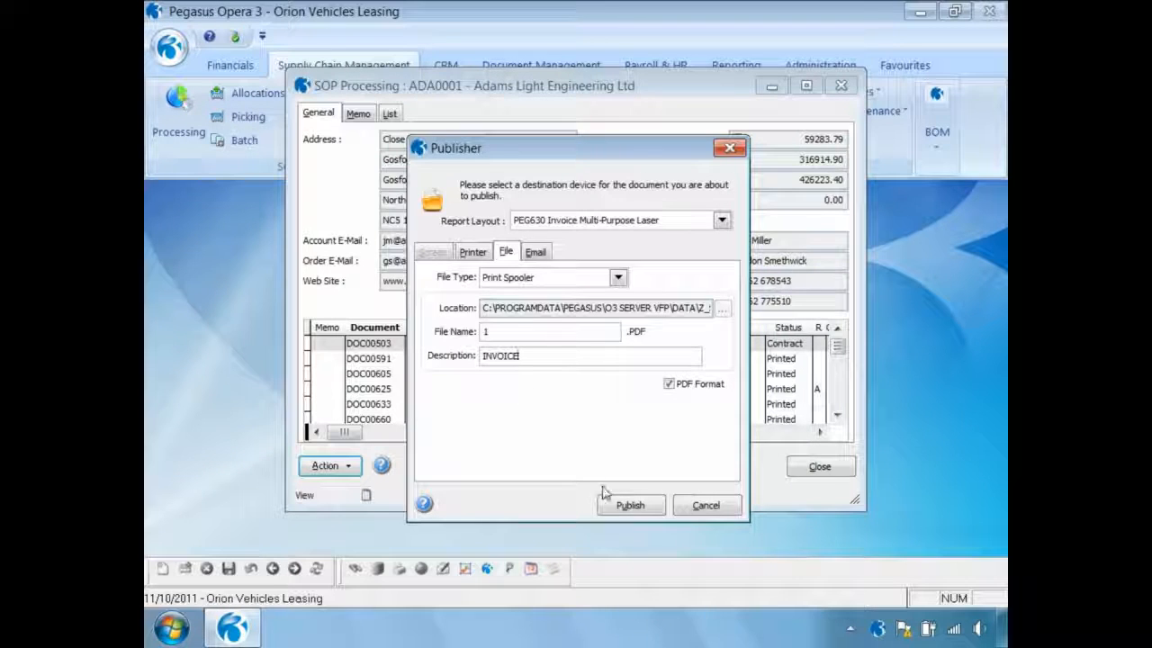
pyautogui.click(610, 504)
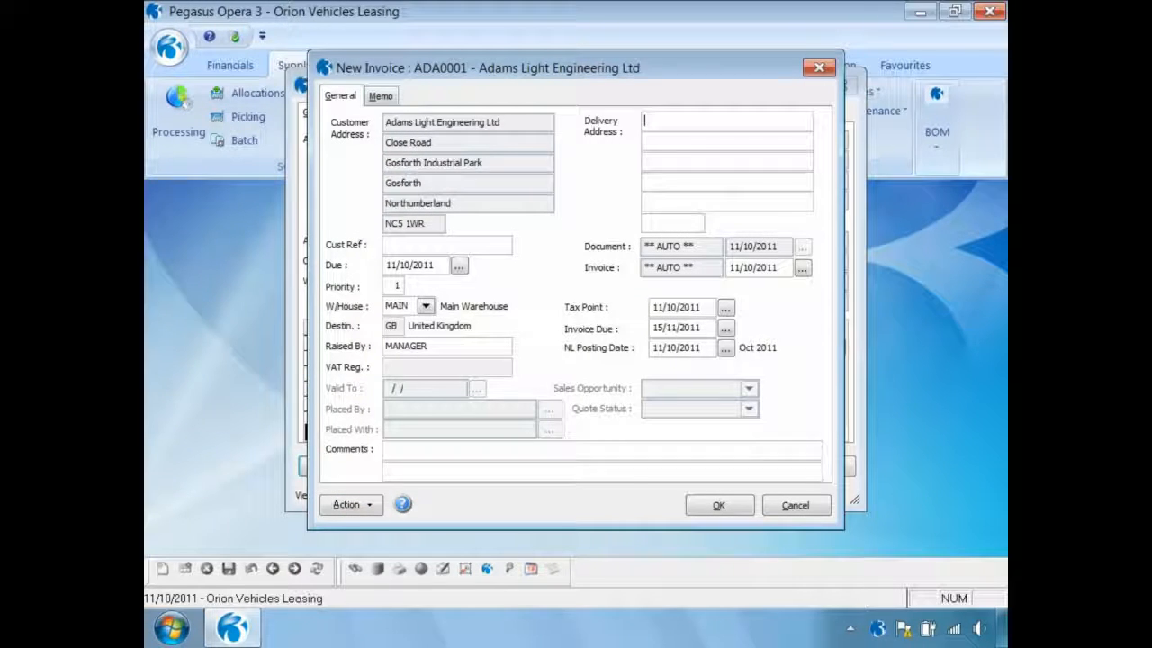
# - Accept the new invoice header for Adams Light Engineering Ltd and enter stock item ZACD008 with a quantity of 1
pyautogui.click(725, 507)
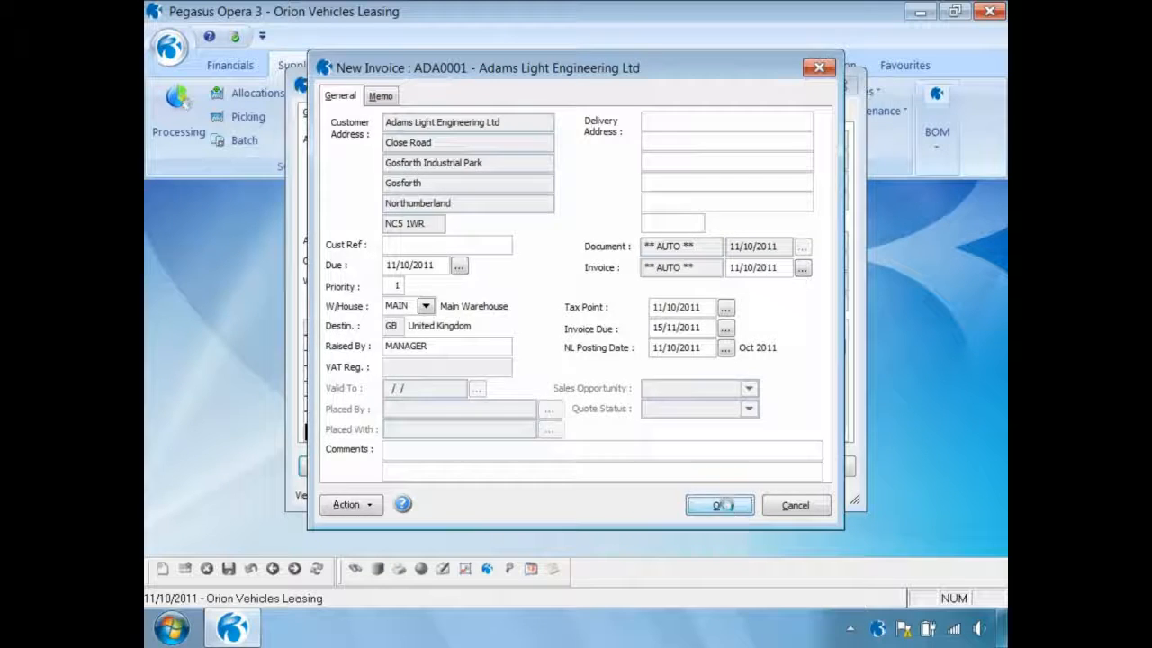
pyautogui.write('ZAC')
pyautogui.press('Tab')
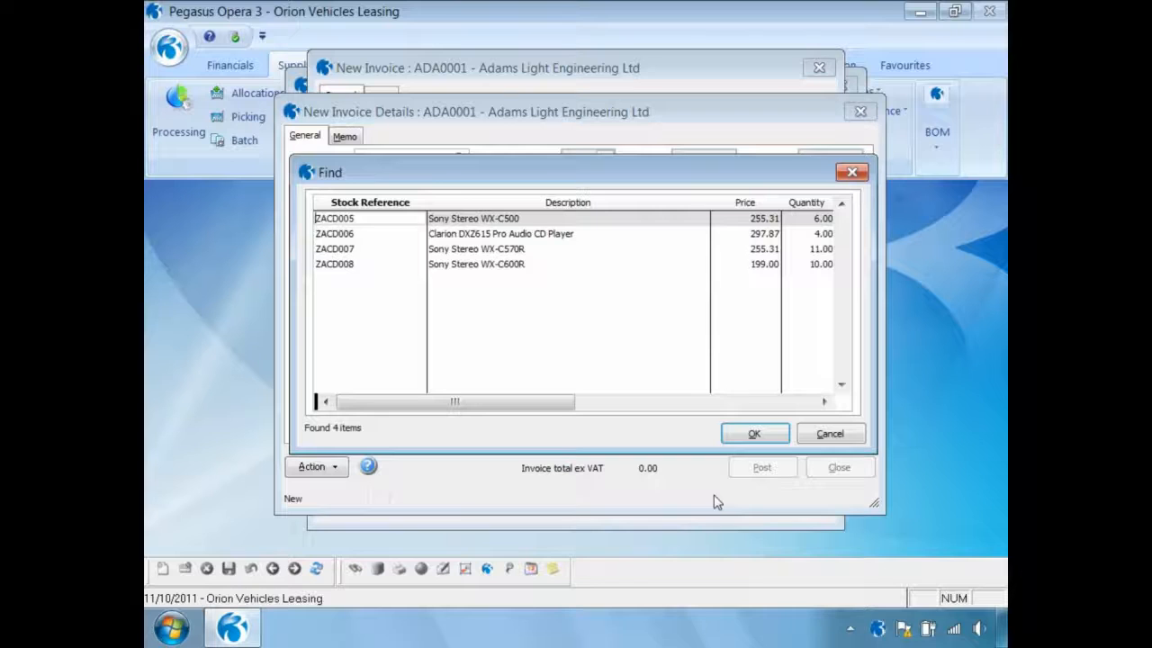
pyautogui.click(352, 264)
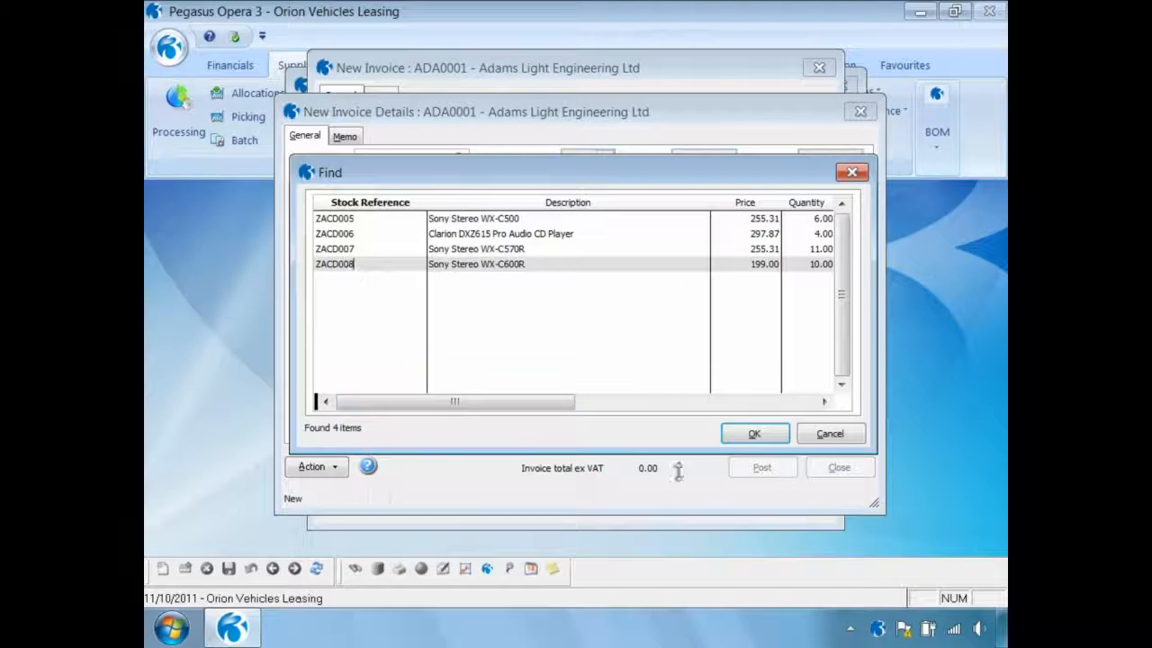
pyautogui.click(752, 433)
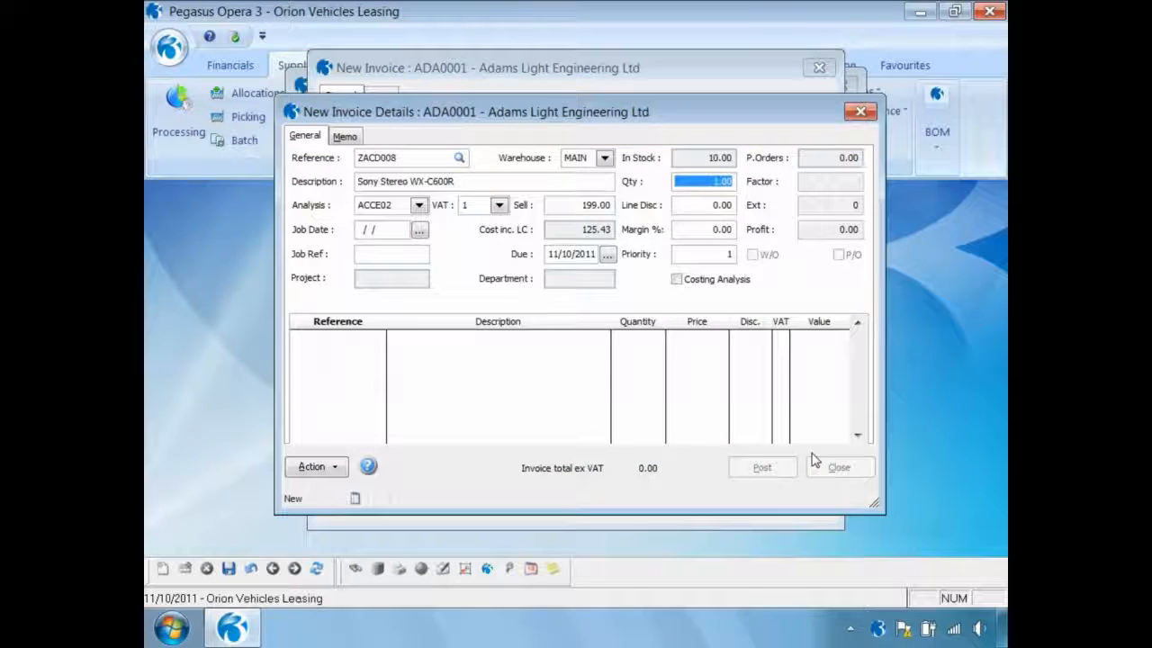
pyautogui.press('Tab')
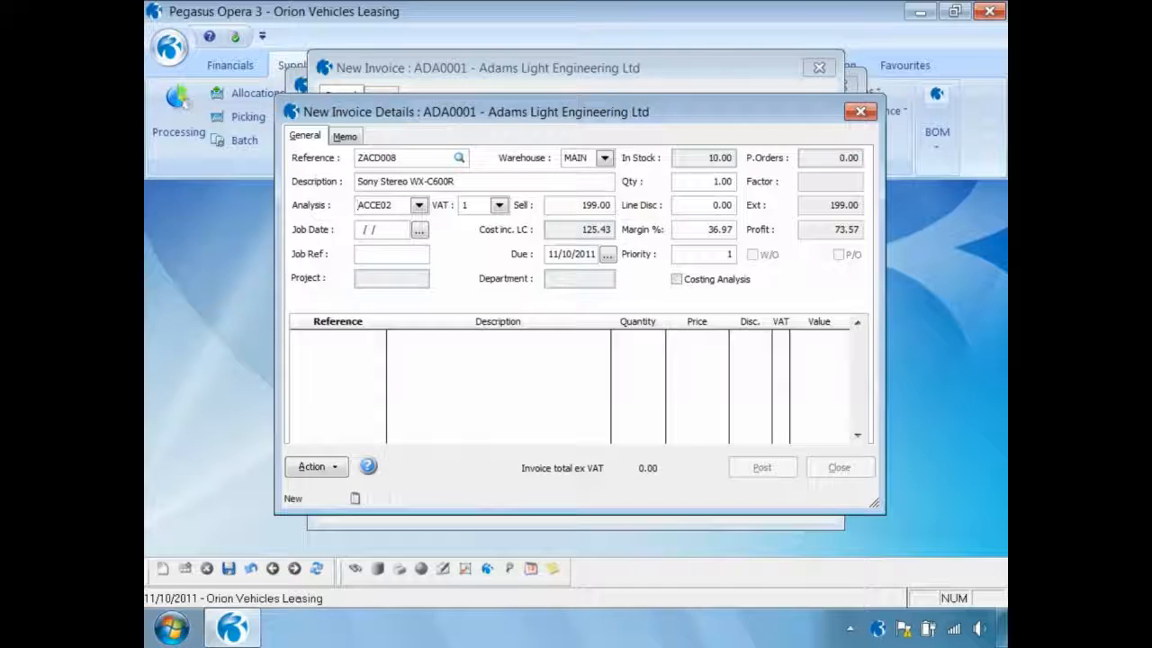
# - Save the ZACD008 line, post the invoice with the updated document value, and decline capturing a document
pyautogui.click(573, 203)
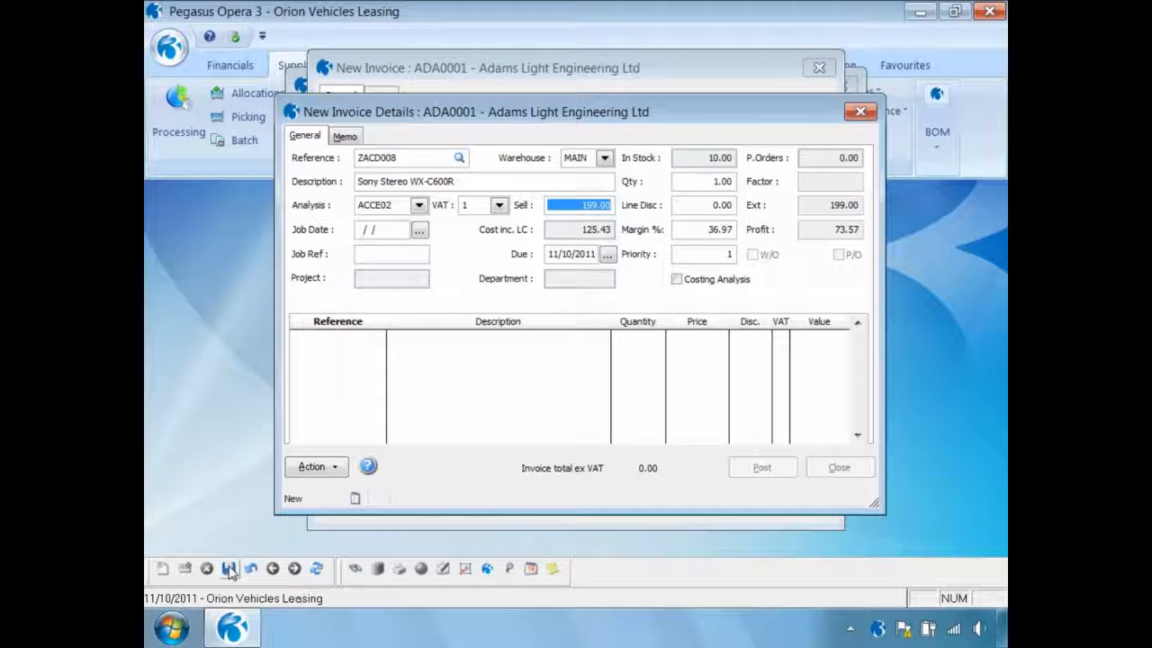
pyautogui.press('Return')
pyautogui.click(745, 470)
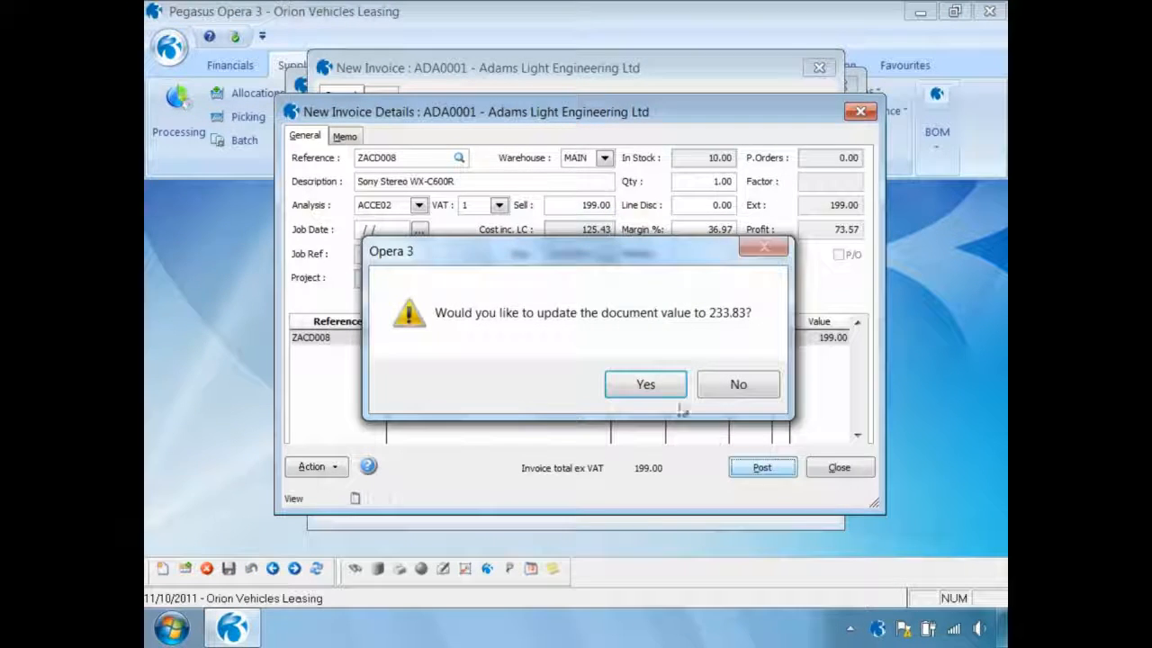
pyautogui.click(650, 387)
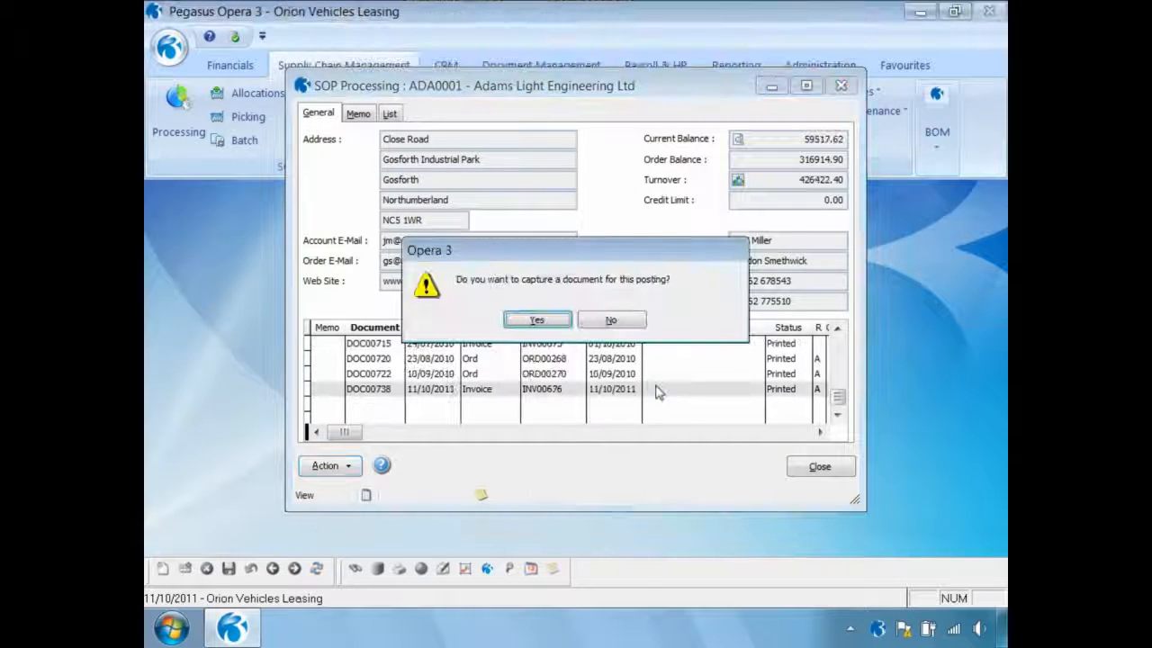
pyautogui.click(625, 321)
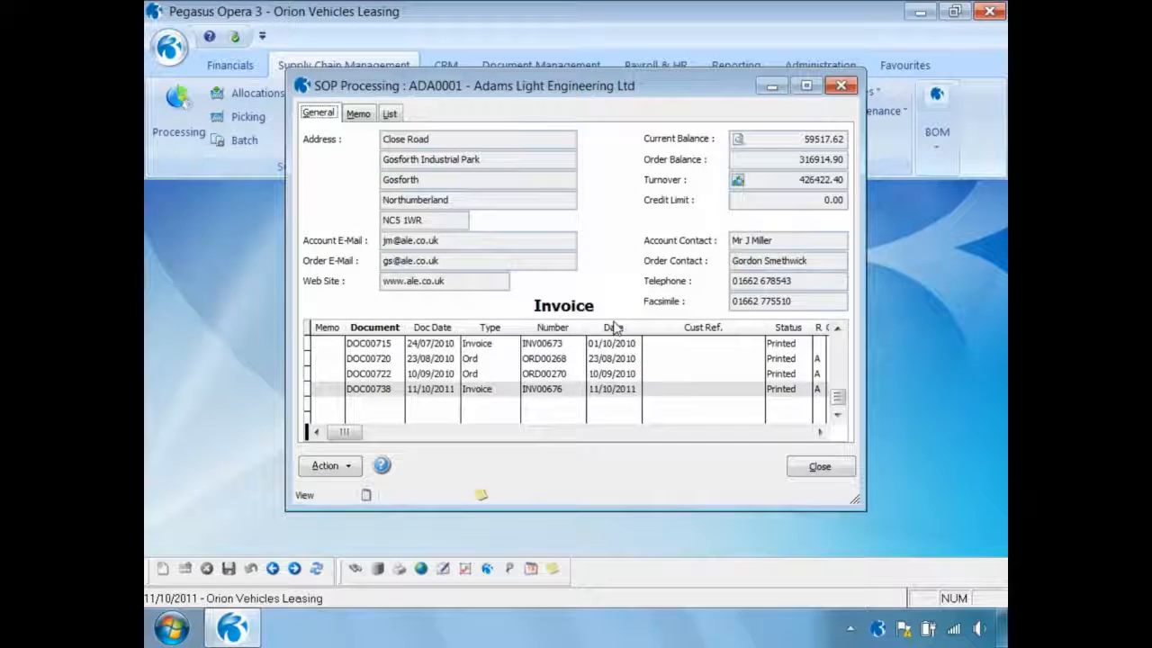
# - Examine the totals of invoice DOC00738, including its cost value with landed costs, and close SOP Processing
pyautogui.click(328, 465)
pyautogui.moveTo(376, 237)
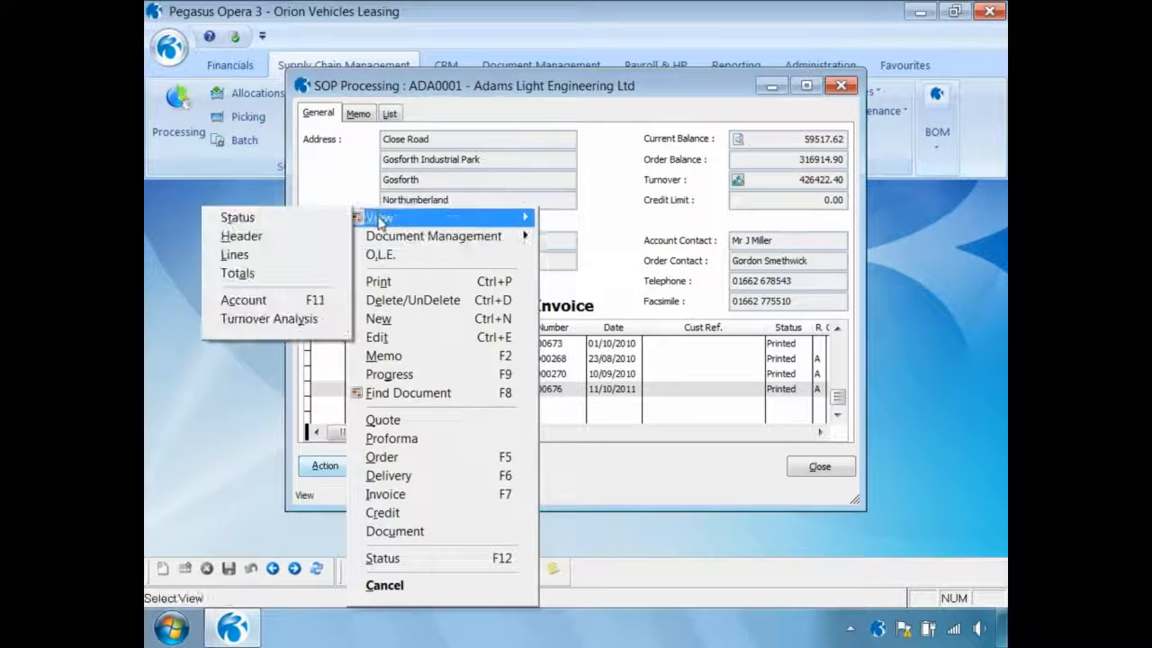
pyautogui.click(246, 282)
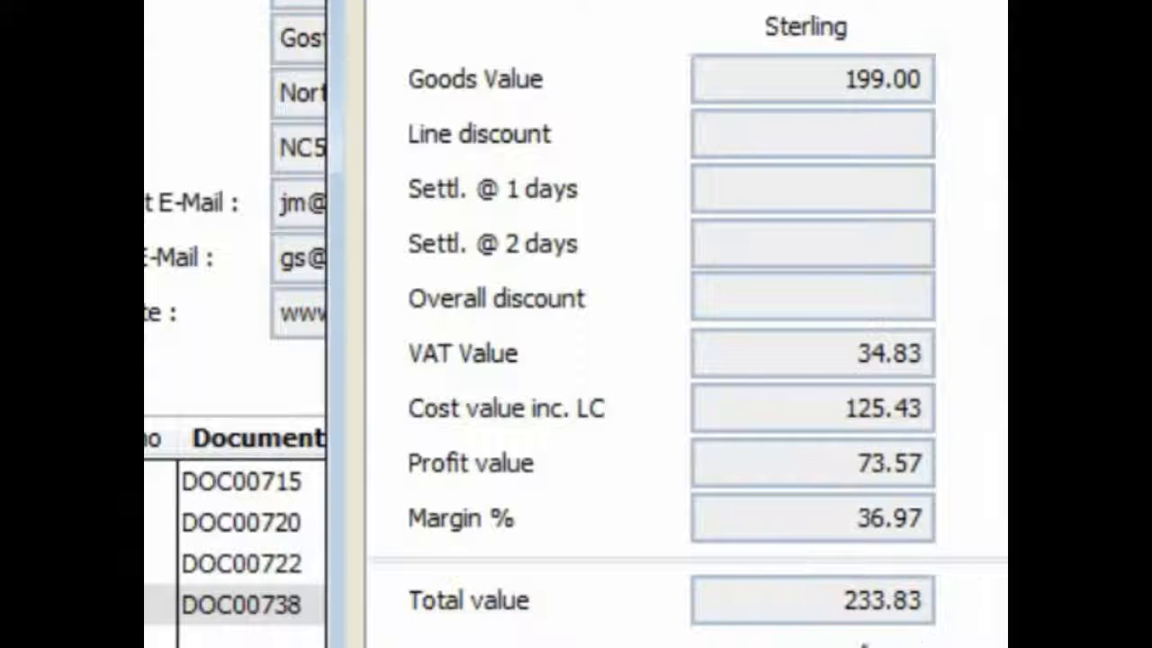
pyautogui.click(770, 452)
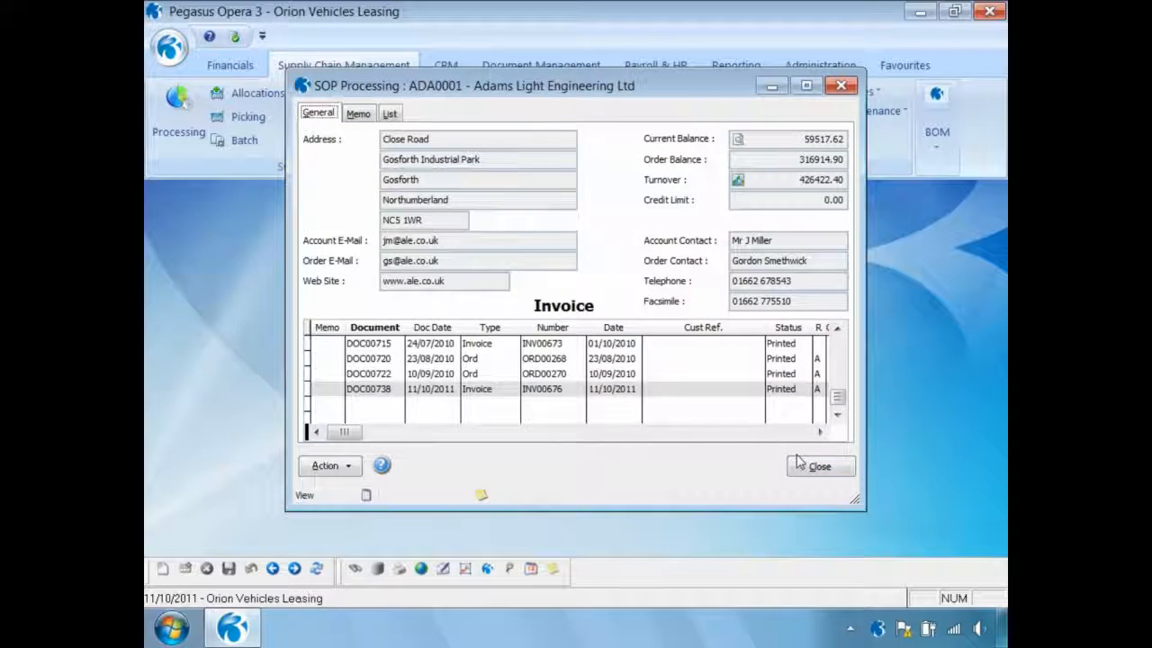
pyautogui.click(815, 466)
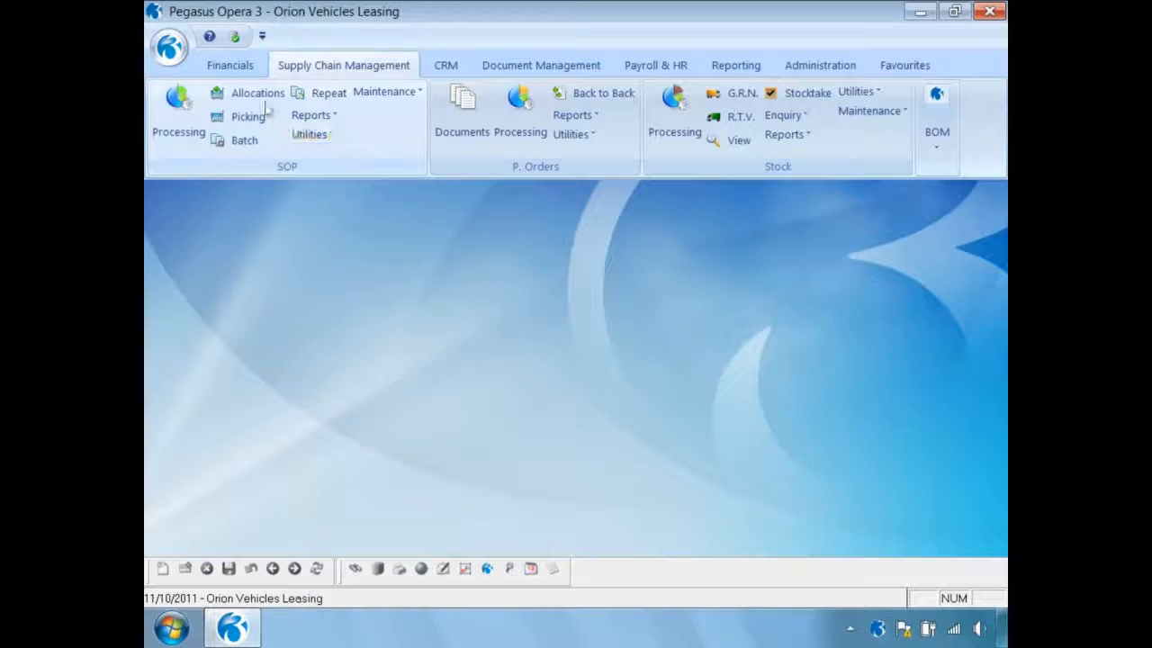
# - Open the Nominal View in Financials and set its range to period 10 of 2011 for both start and end
pyautogui.click(241, 72)
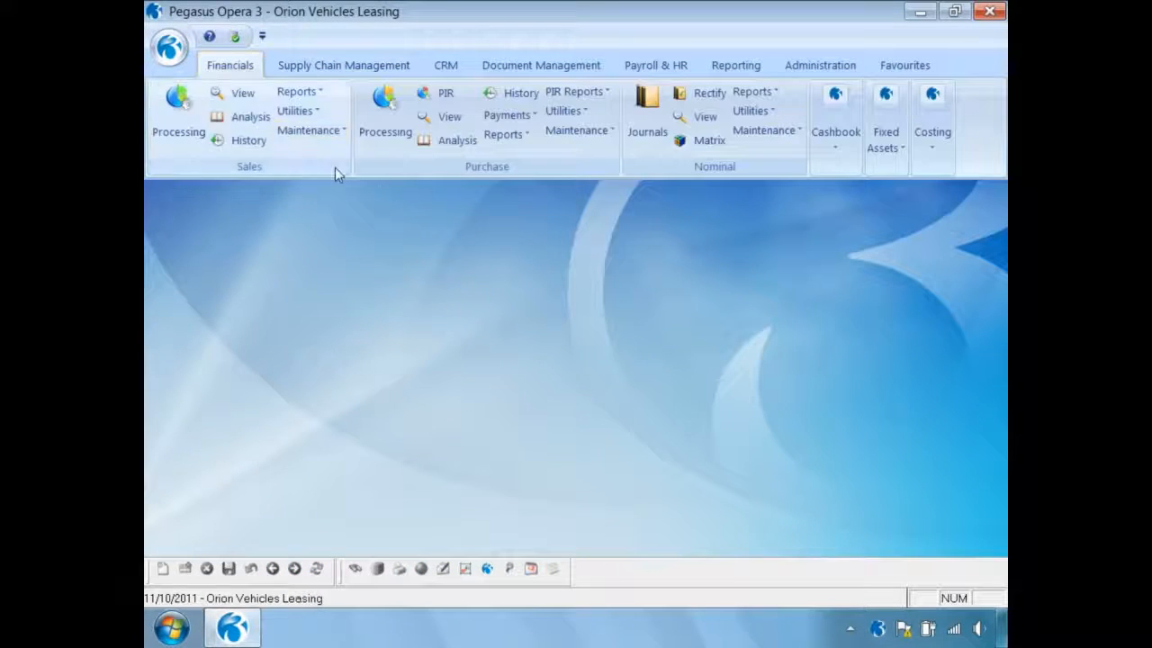
pyautogui.click(706, 124)
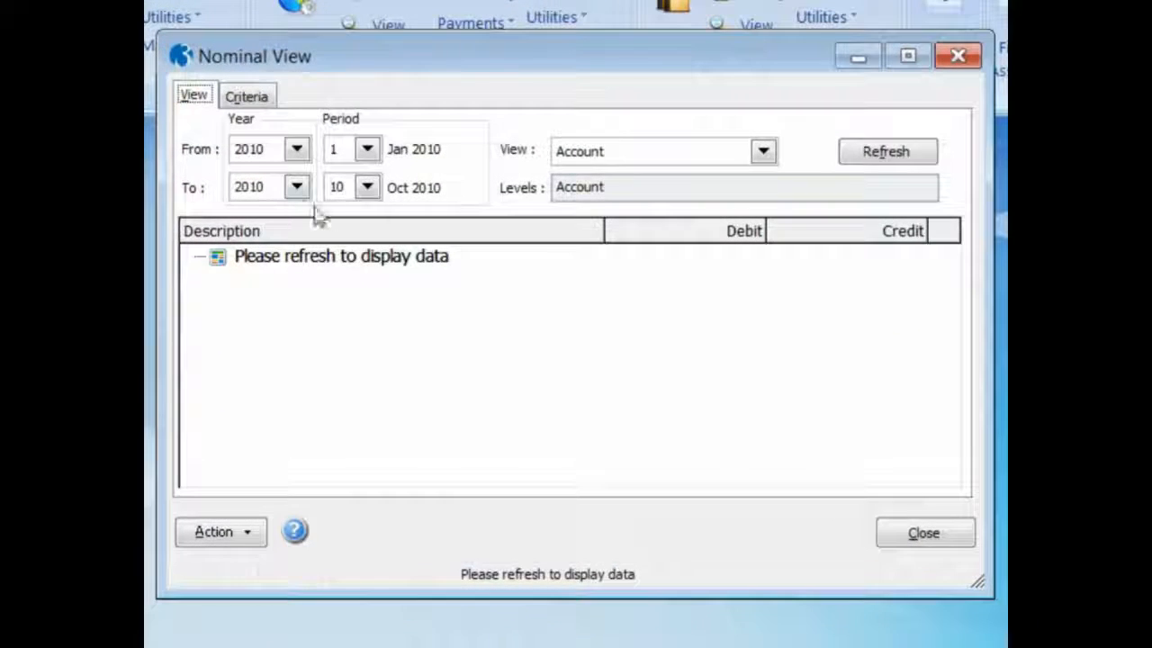
pyautogui.click(297, 187)
pyautogui.click(280, 263)
pyautogui.click(297, 150)
pyautogui.click(270, 209)
pyautogui.click(367, 149)
pyautogui.moveTo(373, 224); pyautogui.dragTo(367, 288)
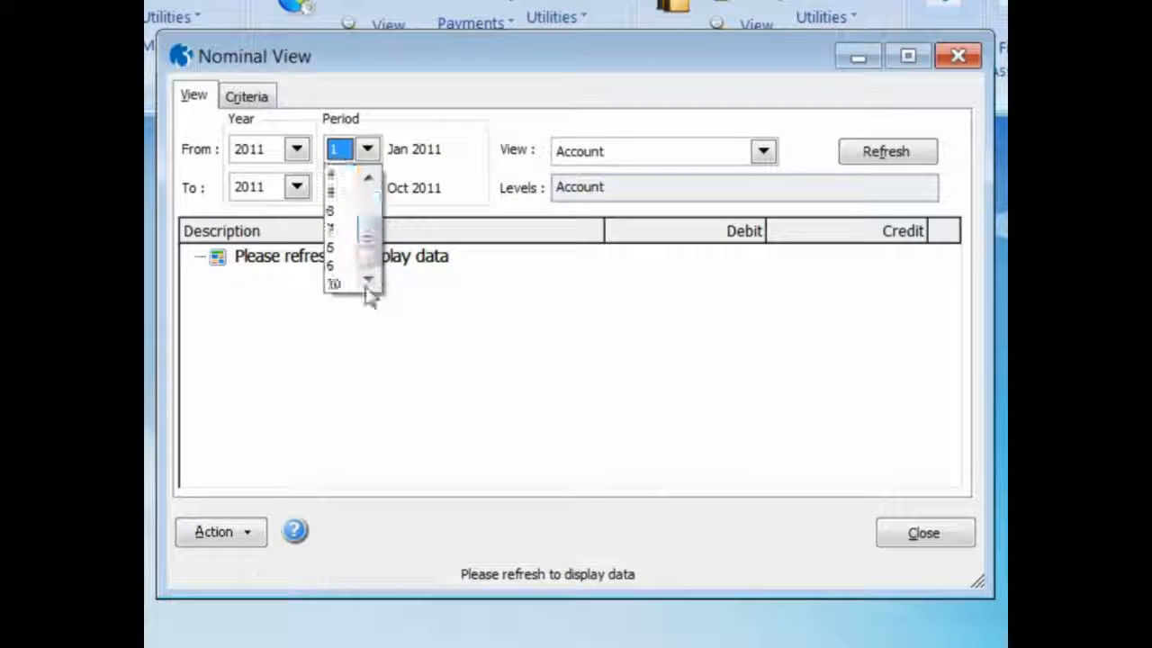
pyautogui.click(378, 285)
# - Switch the Nominal View to the Nominal grouping by type, sub-type and account, and refresh its data
pyautogui.click(763, 151)
pyautogui.click(744, 196)
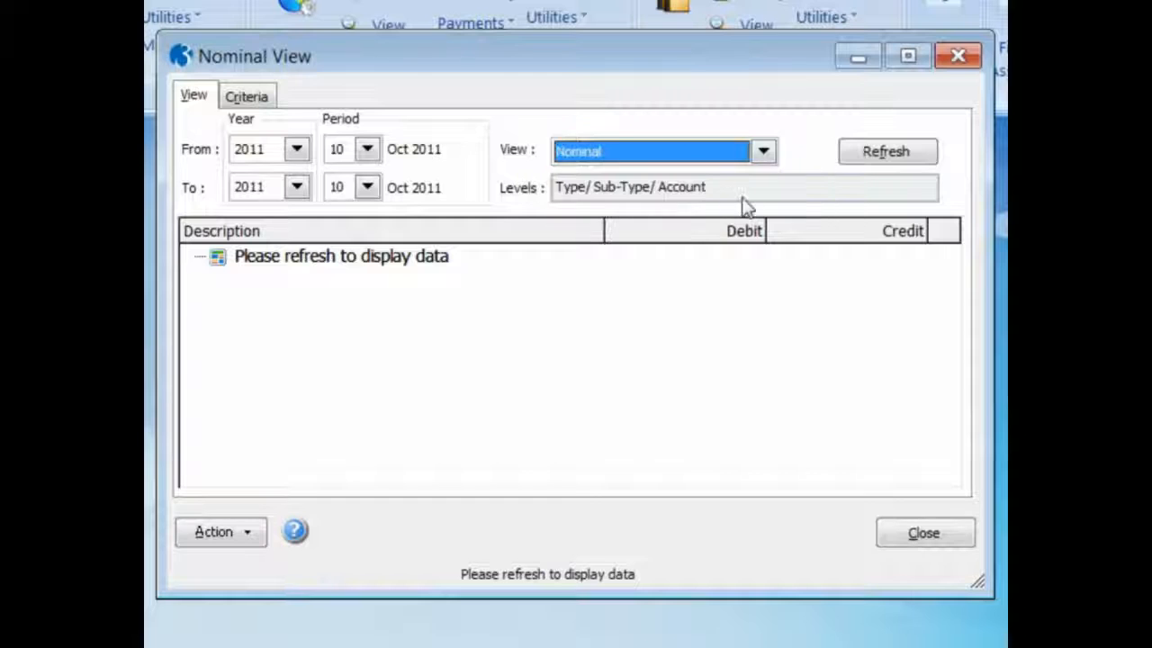
pyautogui.click(881, 153)
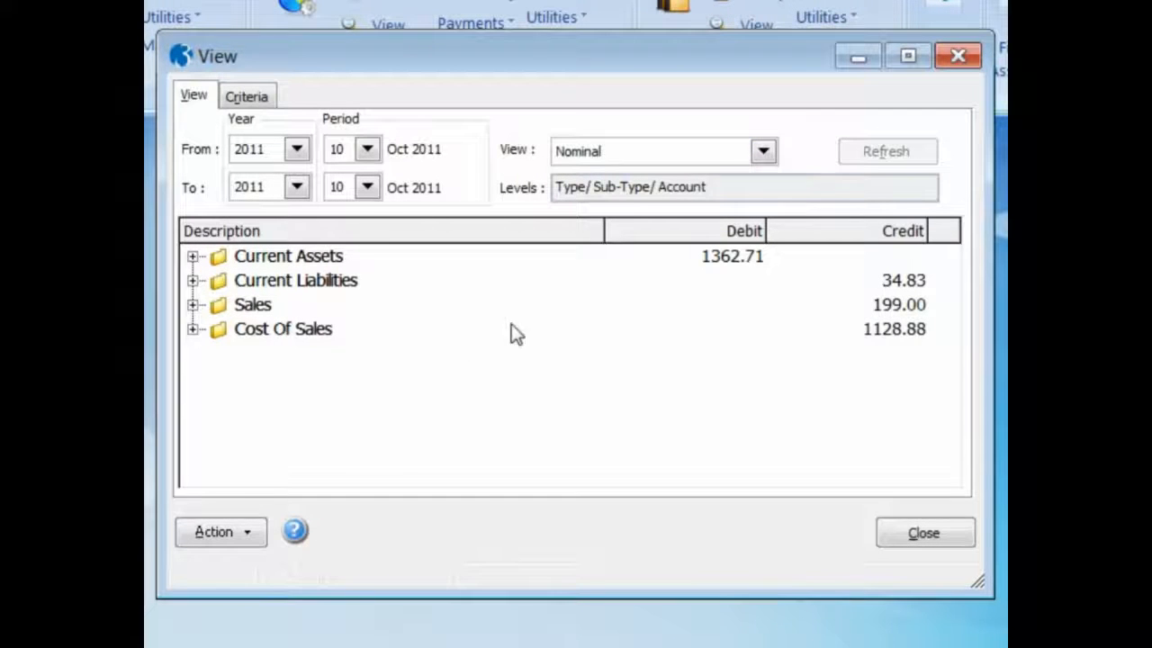
# - Expand Current Assets and Debtors, examine the Trade Debtors transactions, and close their list
pyautogui.click(193, 258)
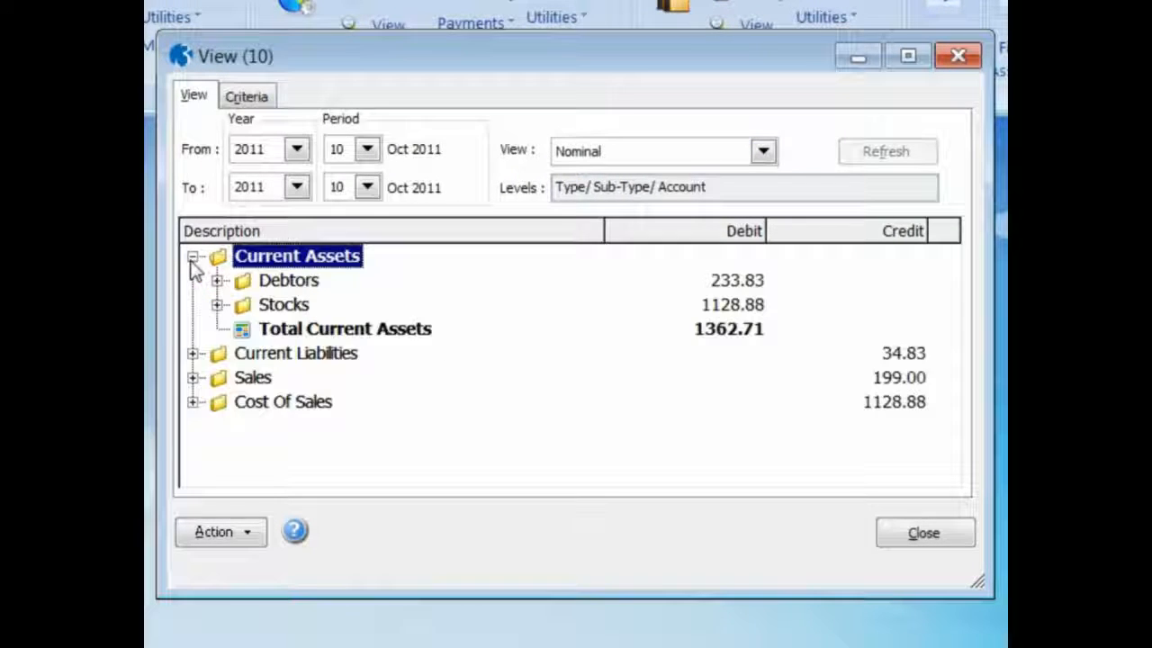
pyautogui.click(217, 280)
pyautogui.doubleClick(268, 306)
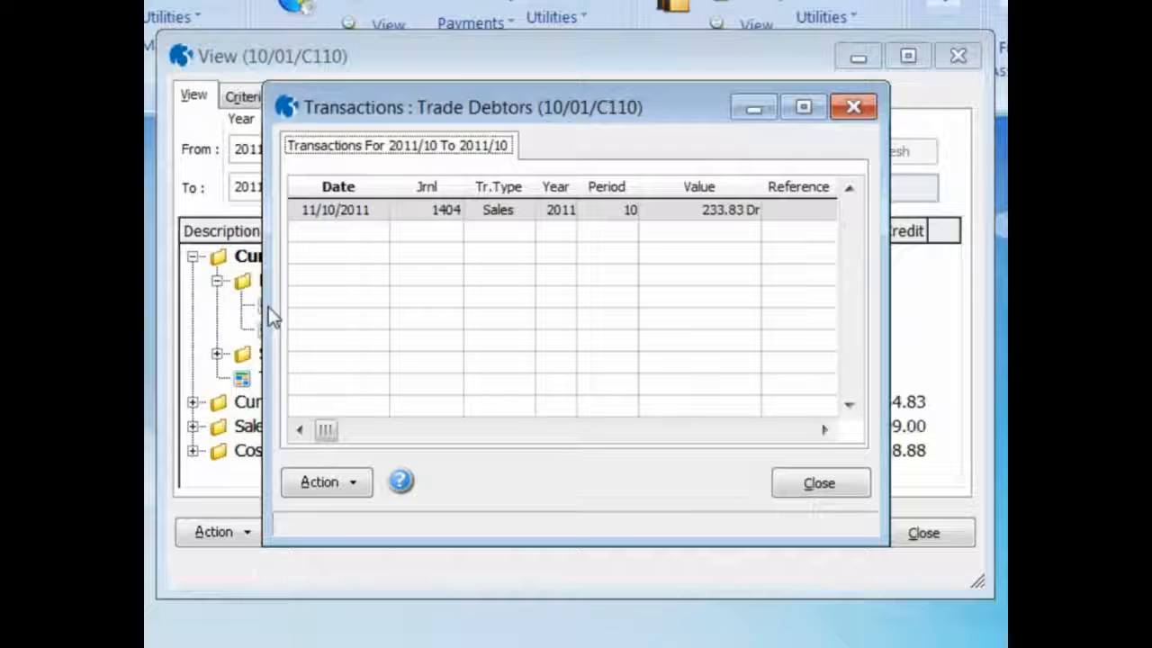
pyautogui.click(791, 483)
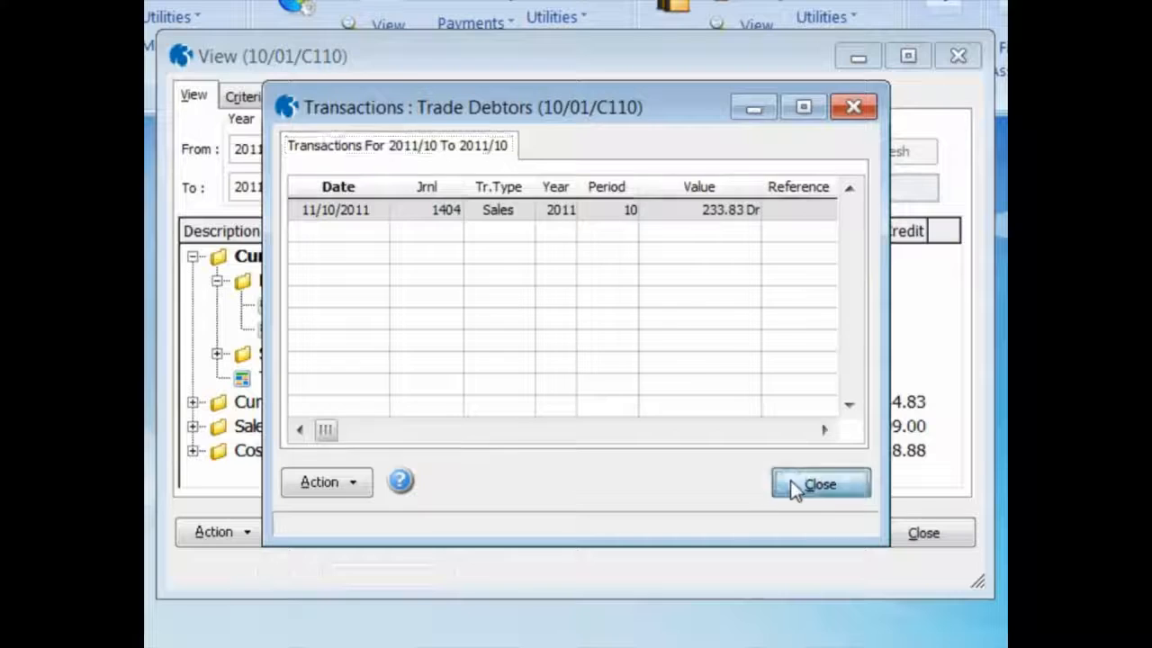
# - Expand Stocks, examine the Stock account's transactions for the landed cost postings, and close their list
pyautogui.click(217, 354)
pyautogui.doubleClick(269, 377)
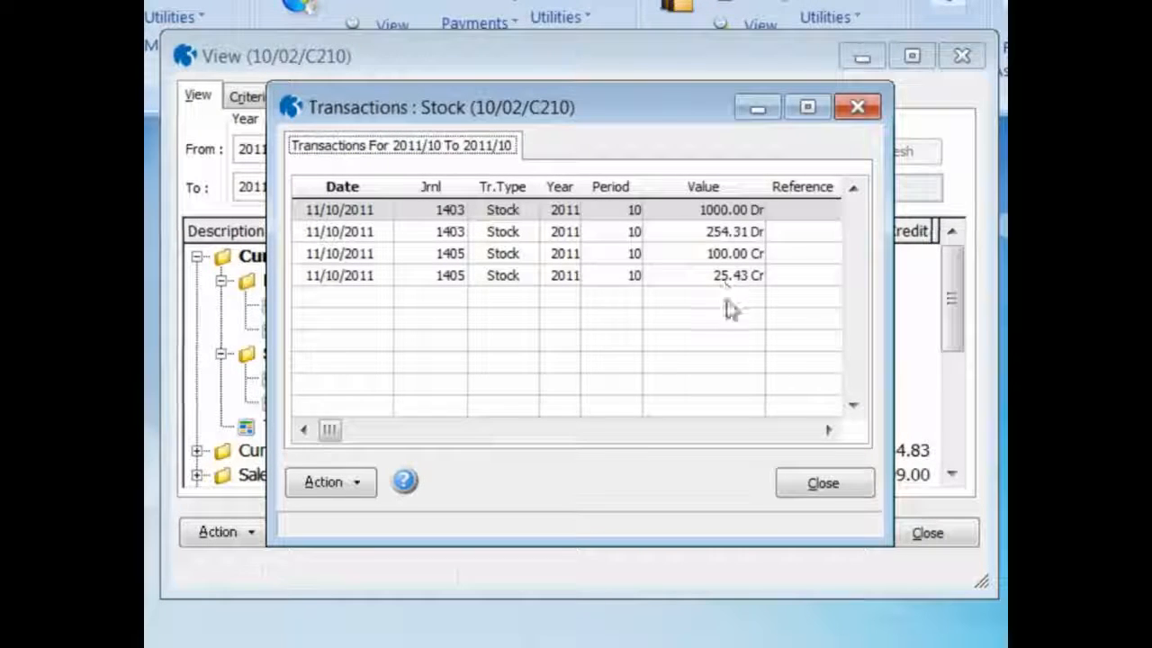
pyautogui.click(809, 483)
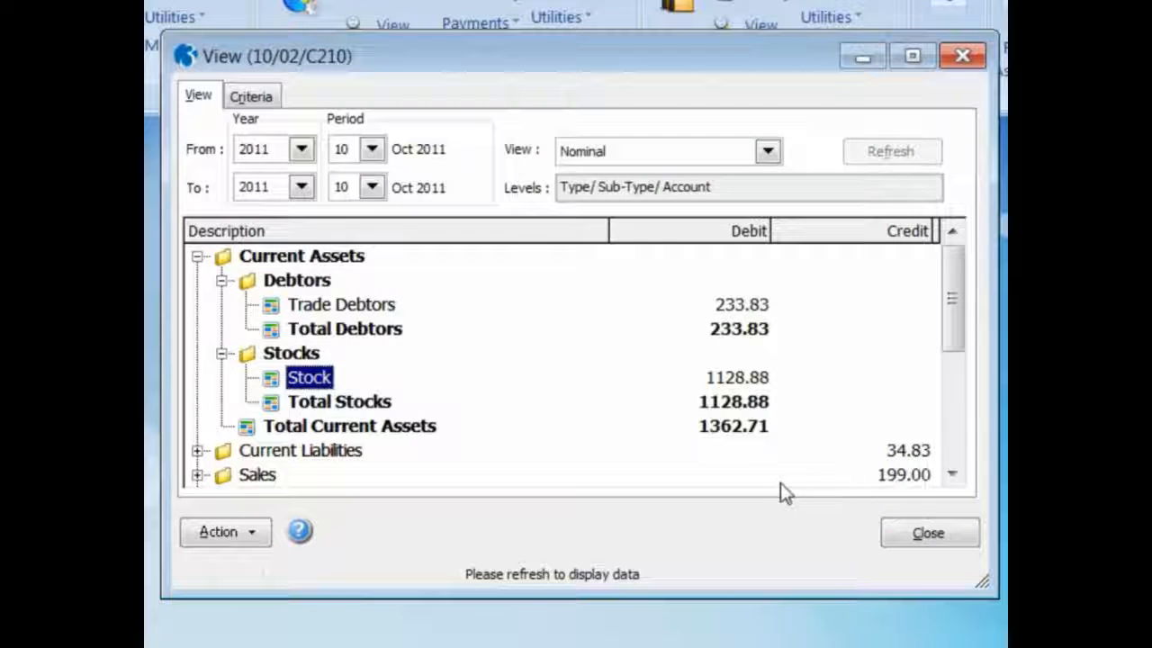